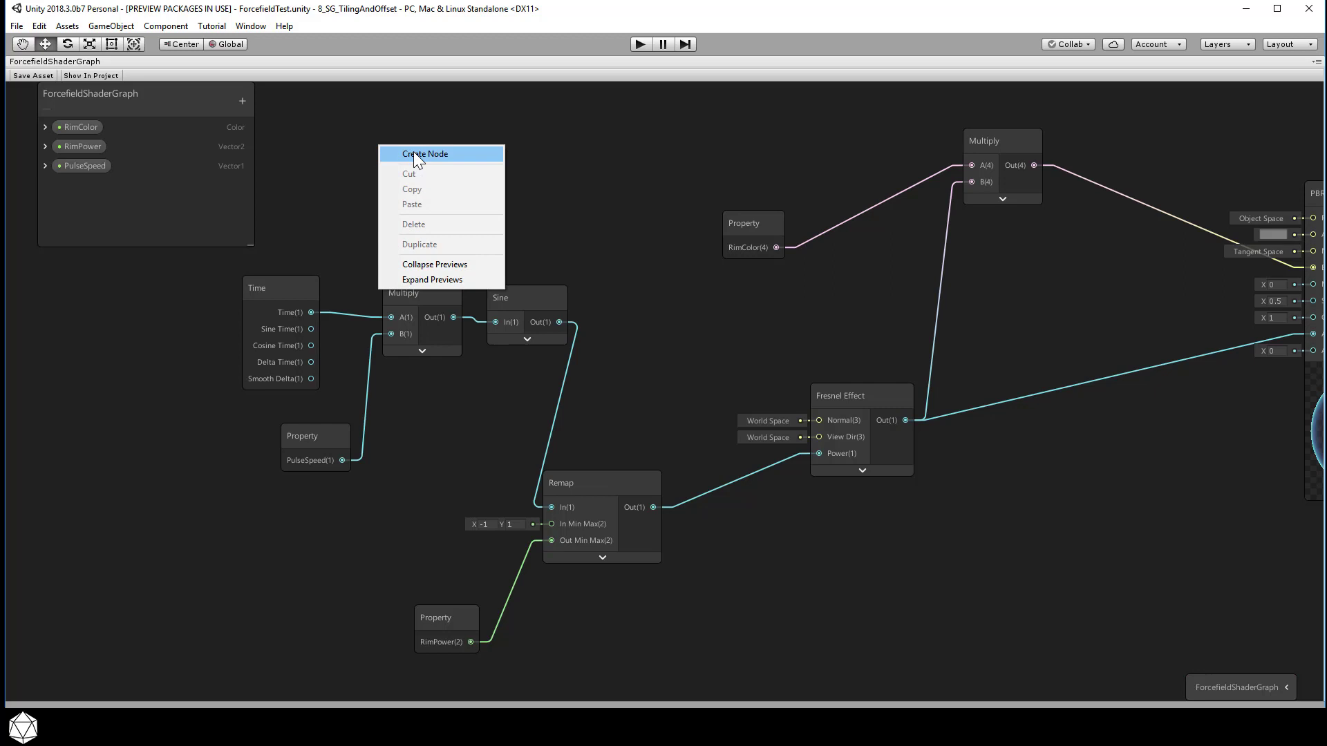
- Add a Texture 2D Asset node to the empty area above the Time and Multiply nodes
left_click(416, 154)
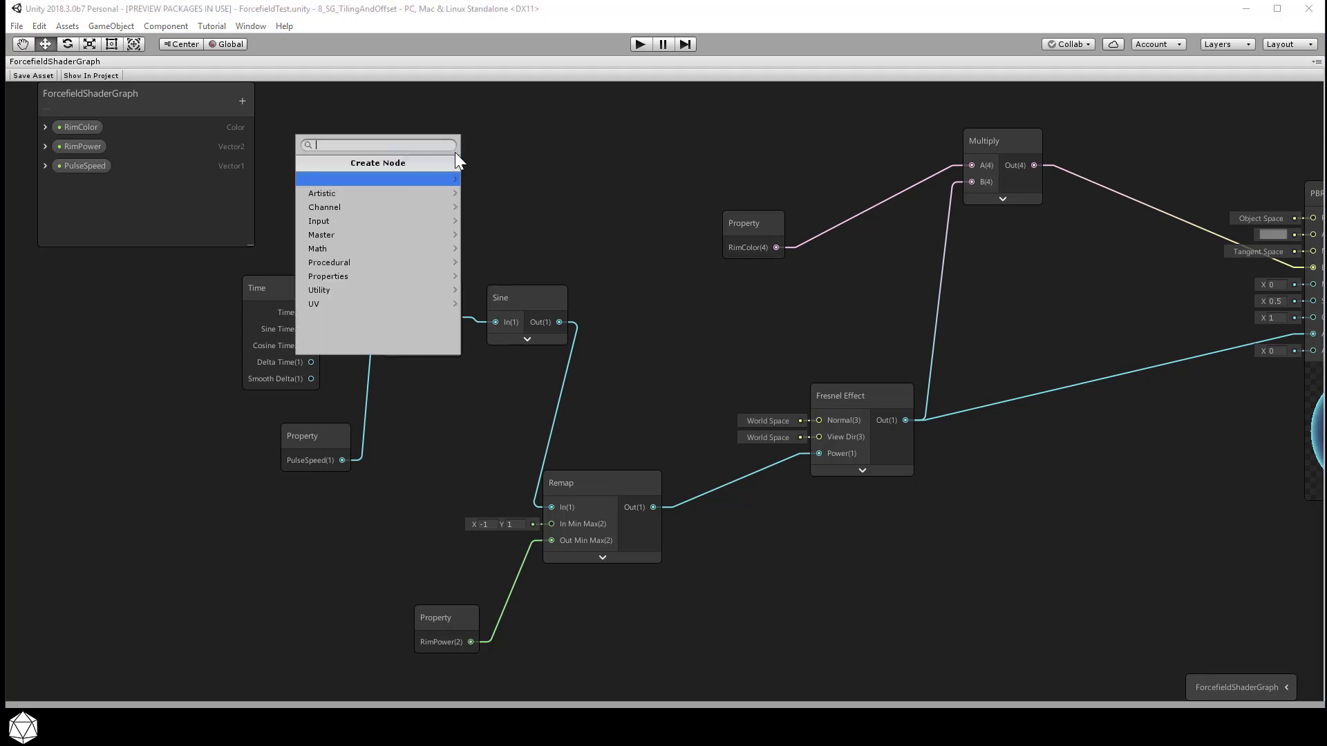
left_click(379, 221)
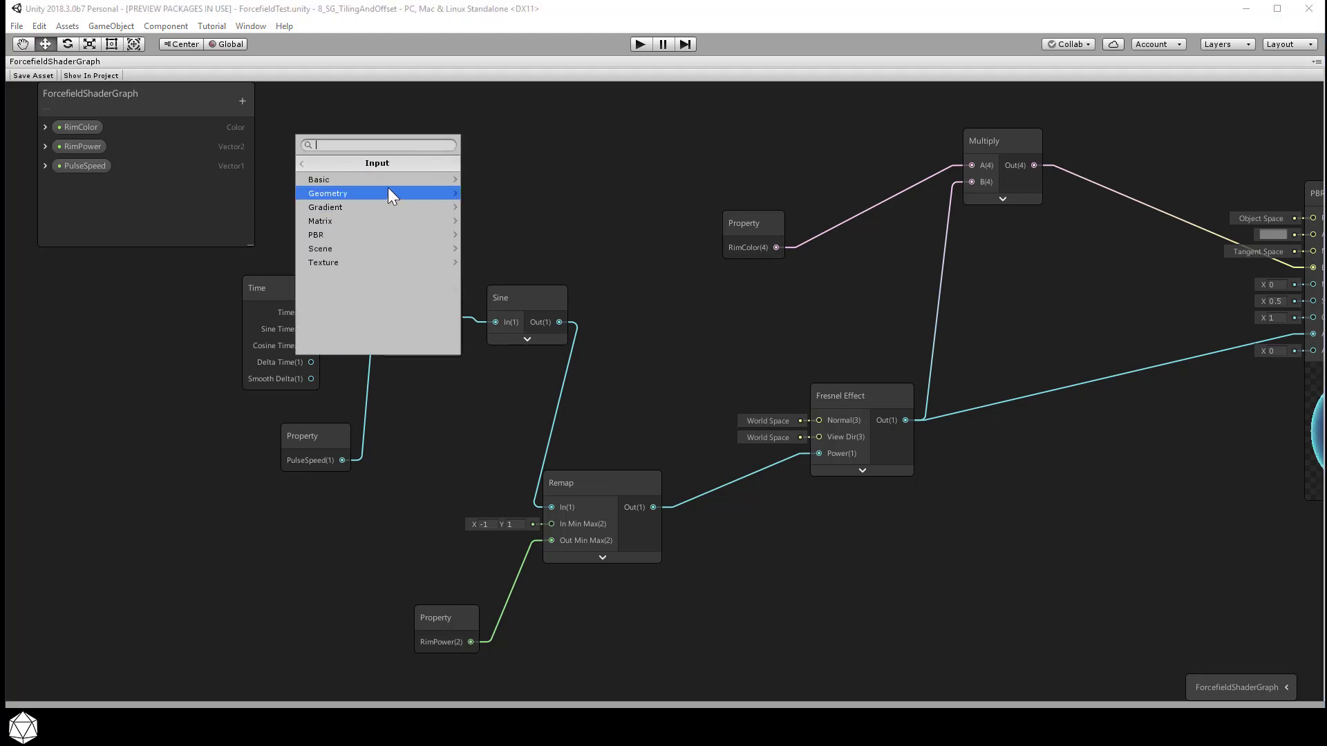
left_click(379, 261)
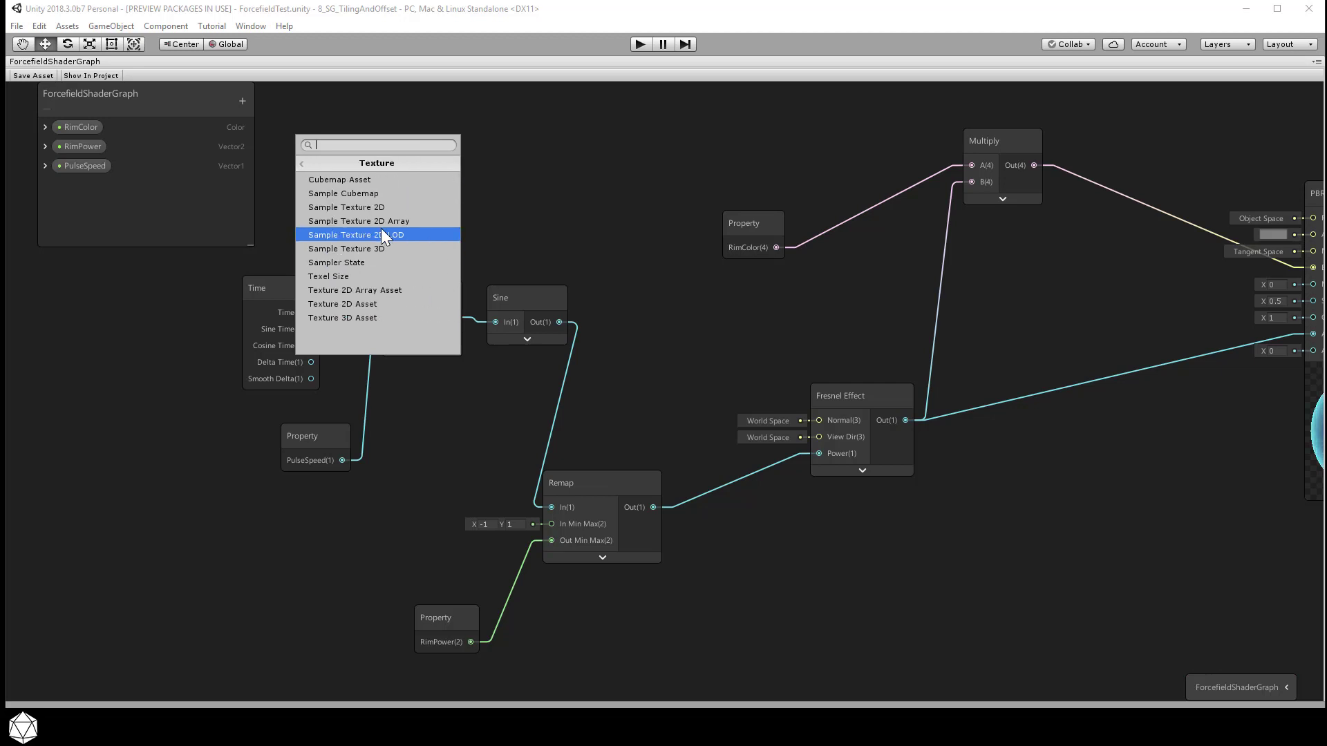
left_click(382, 304)
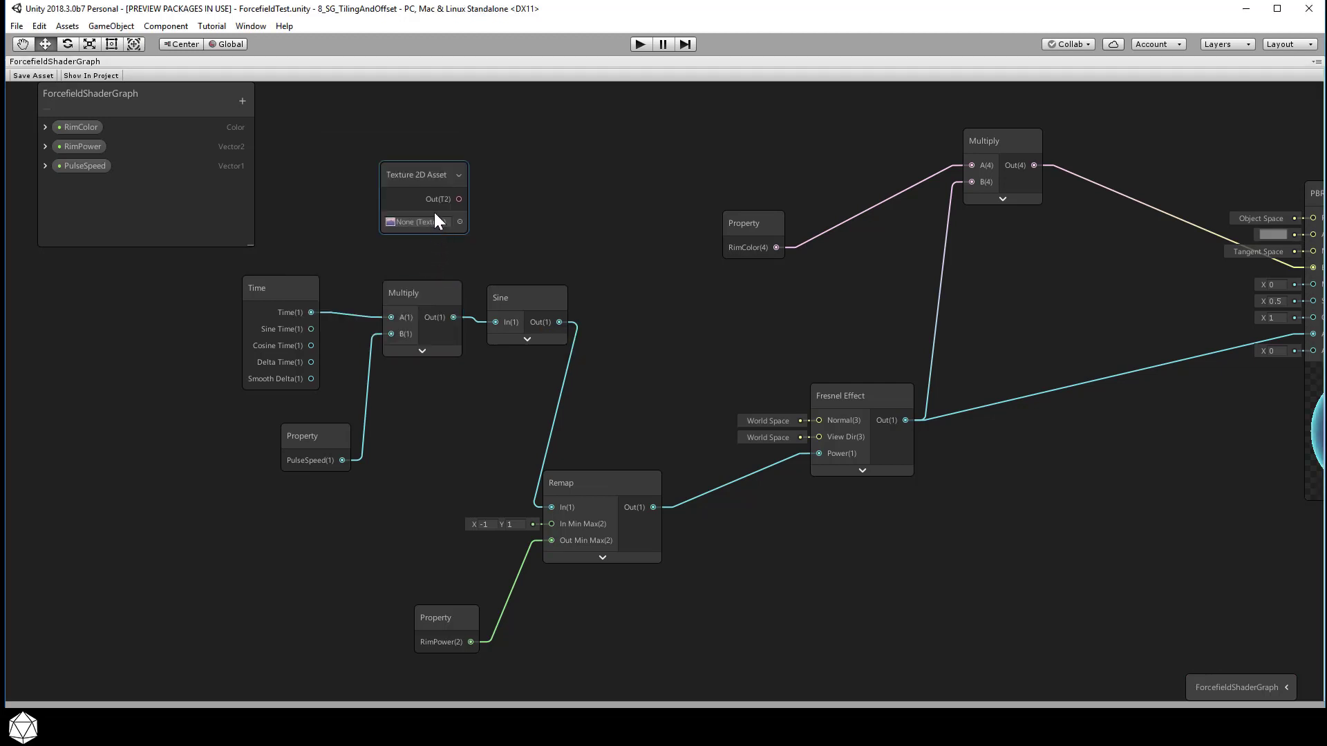
- Assign the Ramp64x256px texture to the Texture 2D Asset node
left_click(460, 222)
scroll(948, 401, "down", 5)
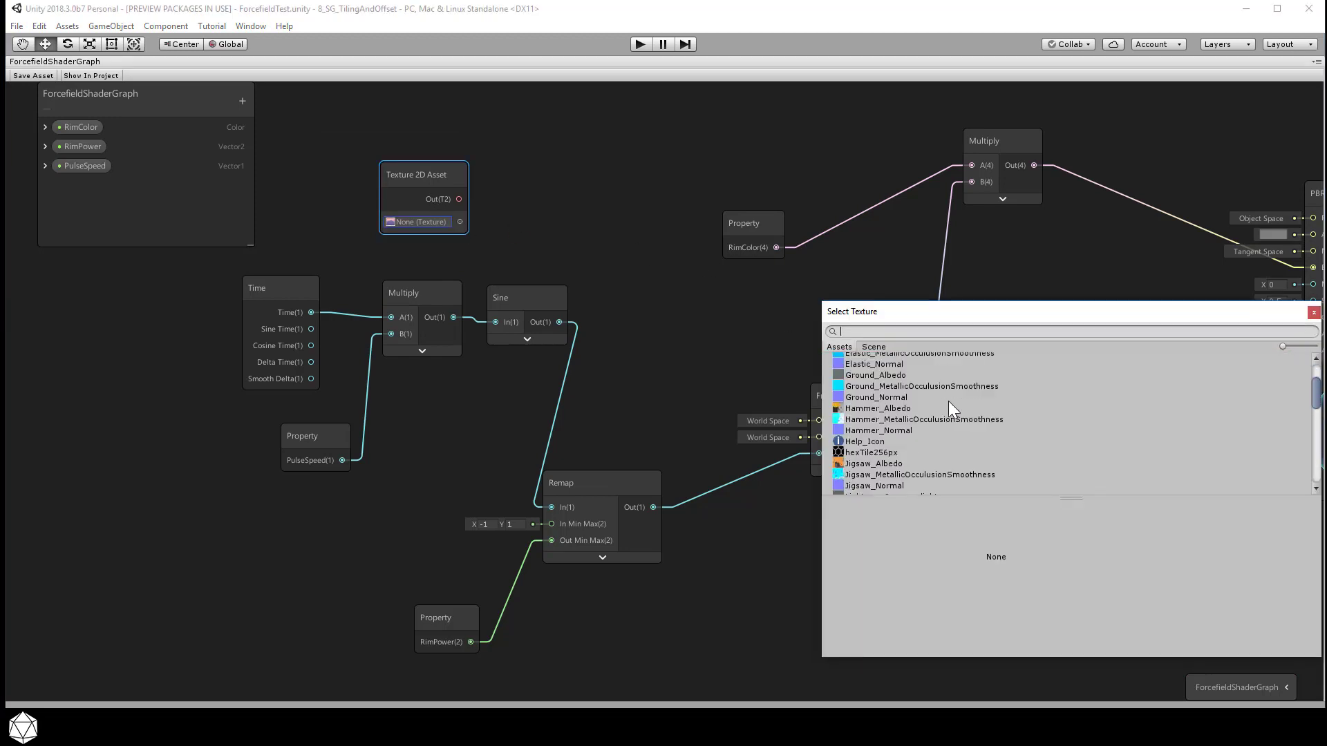
scroll(948, 401, "down", 10)
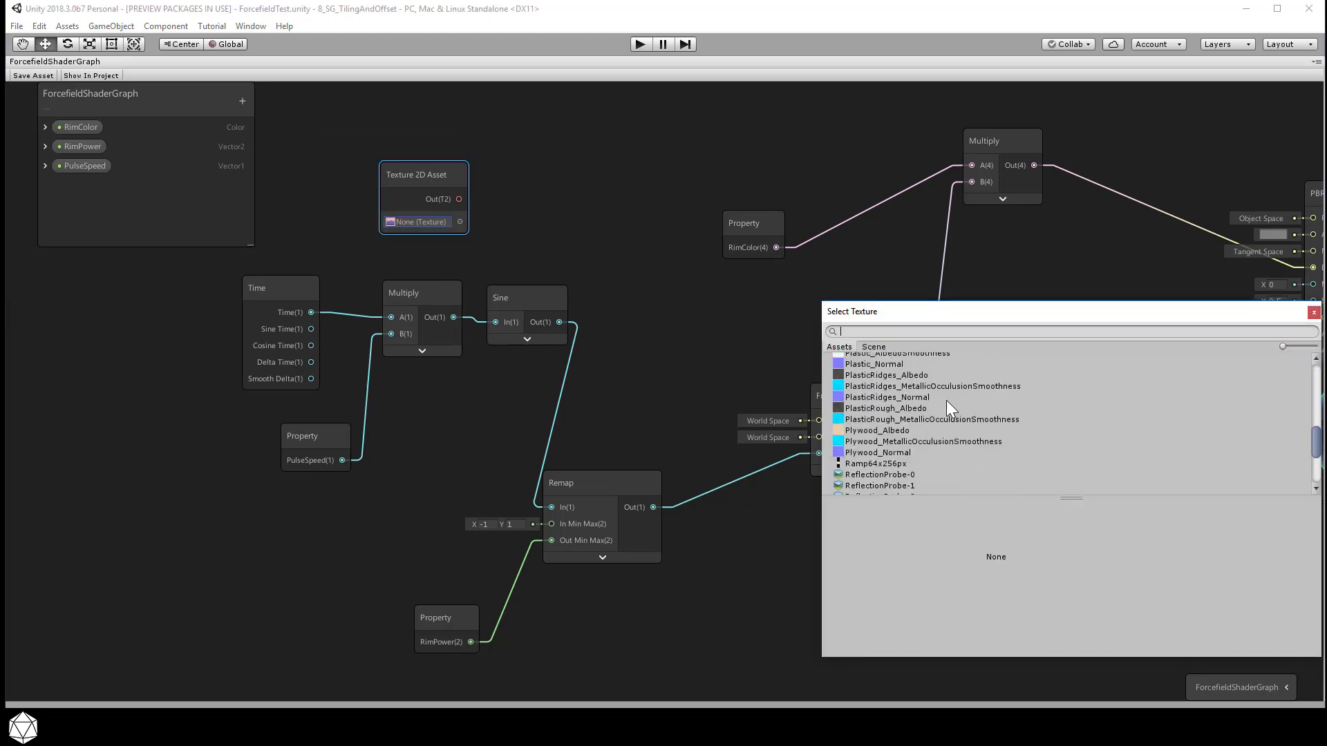
left_click(895, 464)
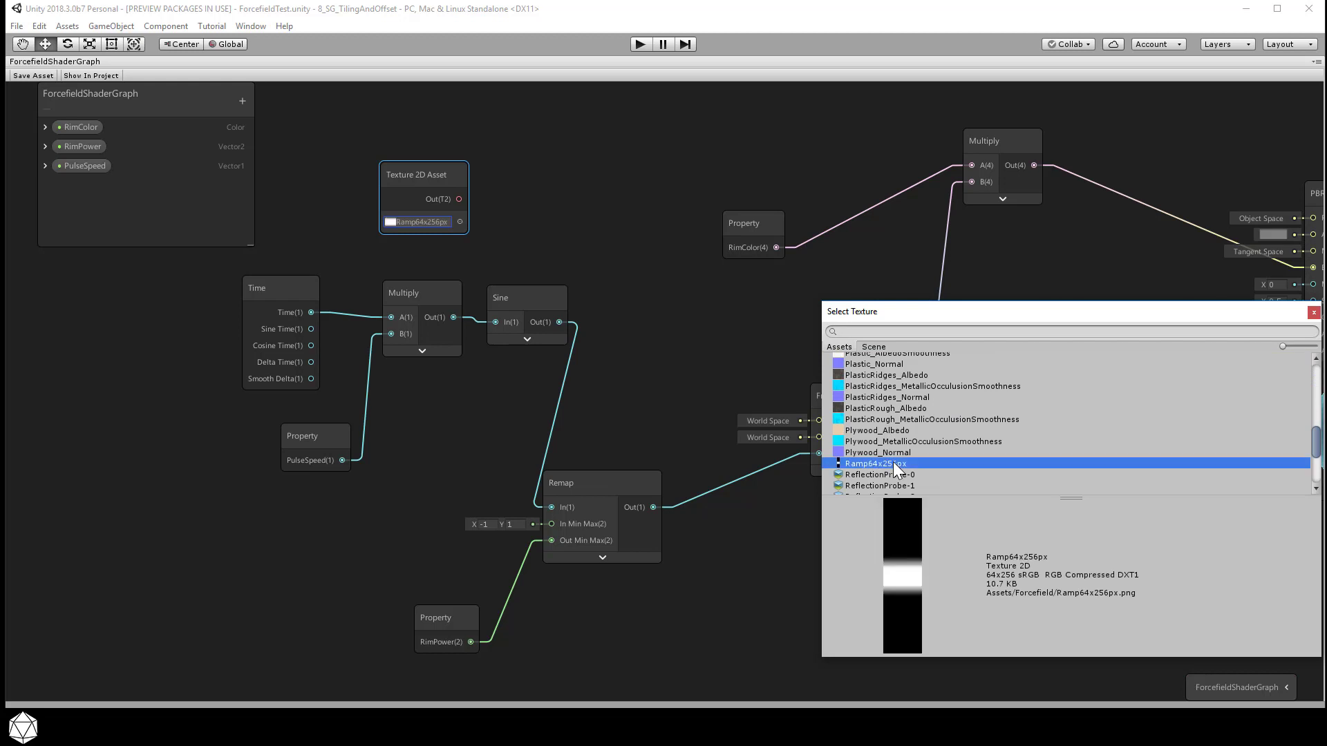
double_click(895, 465)
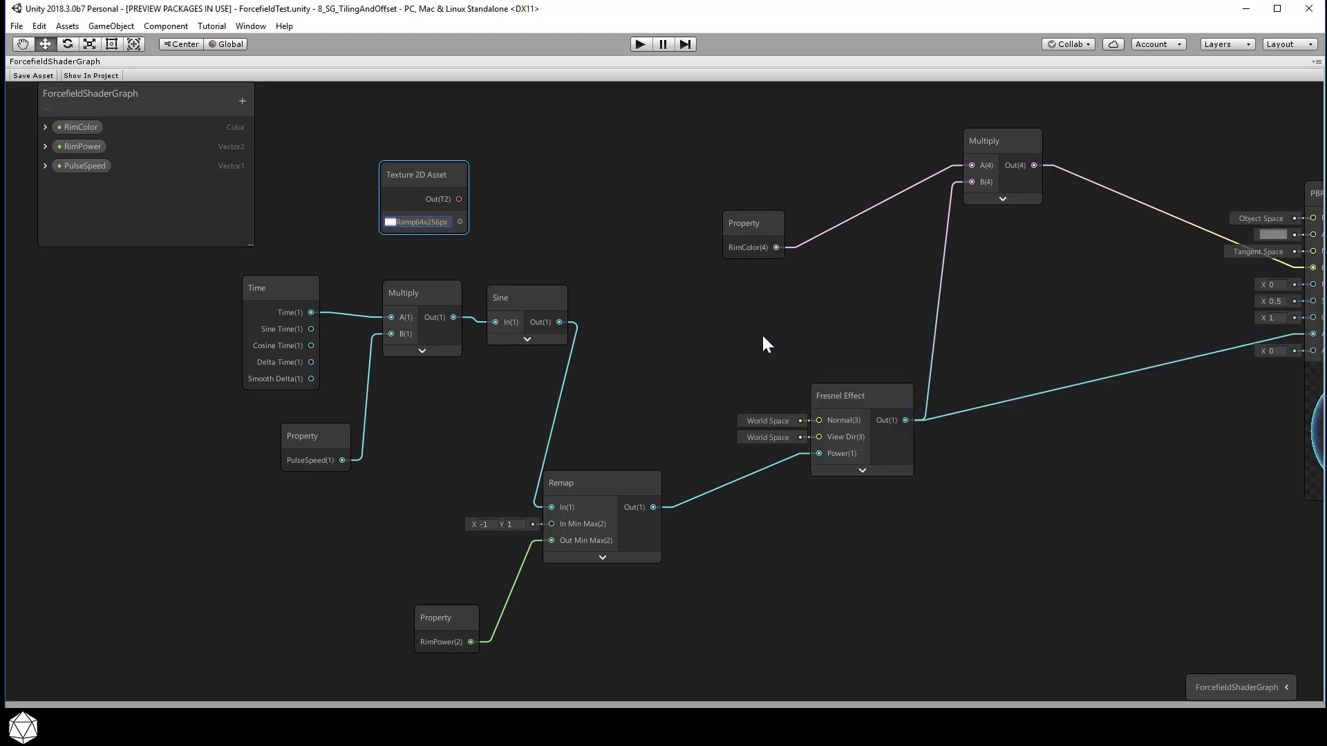
- Create a Sample Texture 2D node fed by the Texture 2D Asset's output and place it beside the asset node
left_click_drag(437, 167, 486, 167)
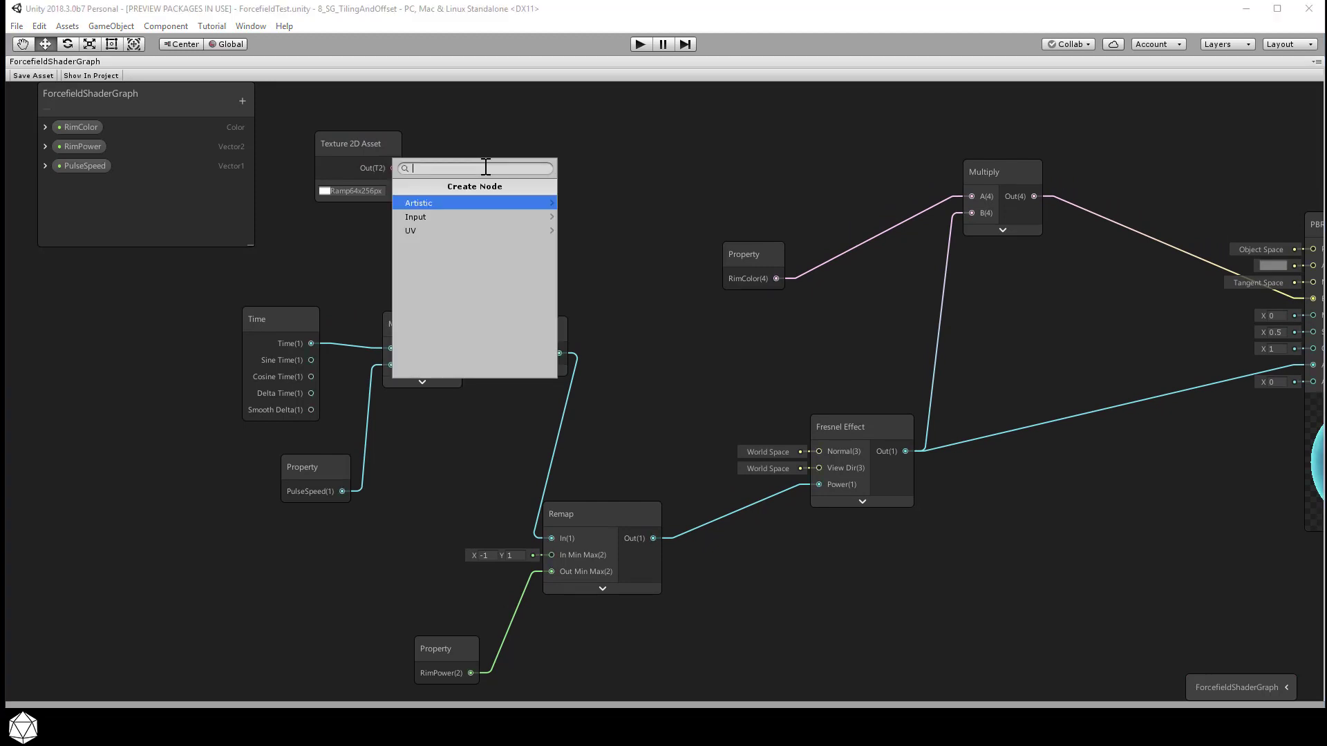
left_click(499, 217)
left_click(511, 205)
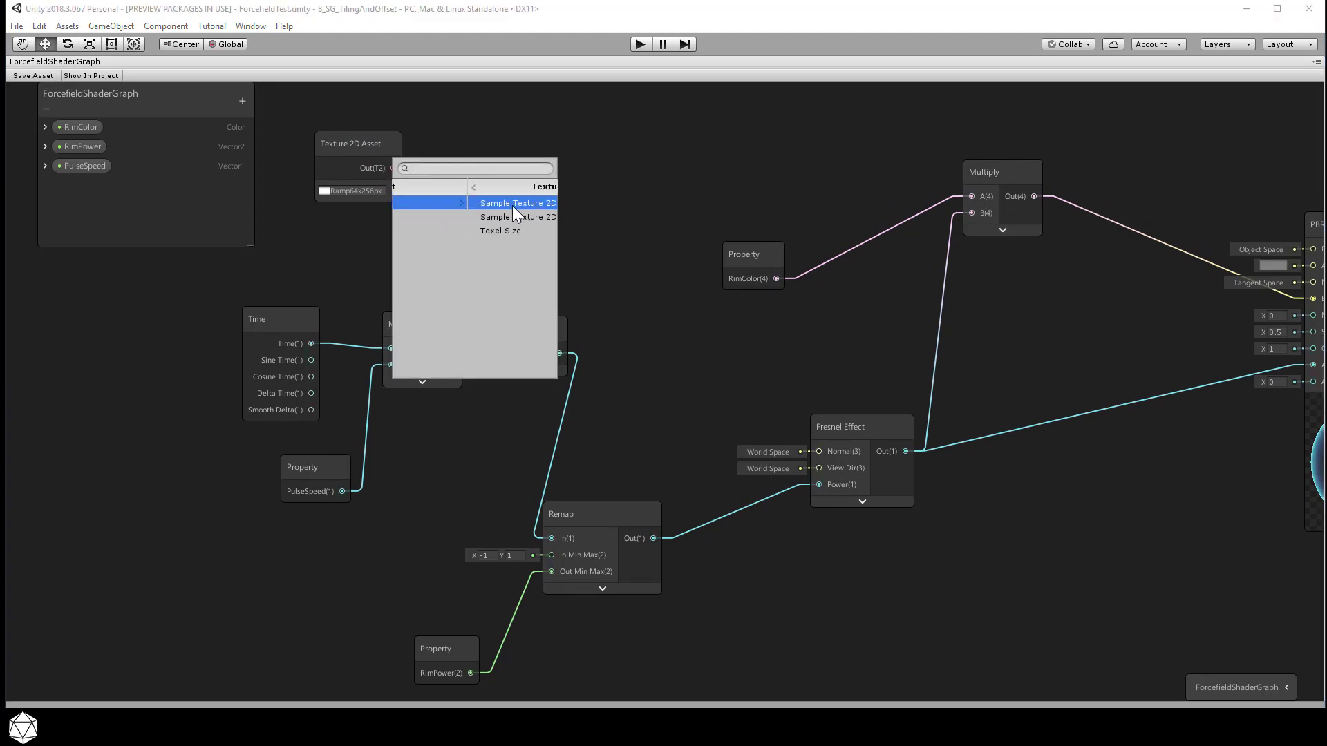
left_click(514, 218)
left_click_drag(527, 154, 620, 195)
- Convert the ramp texture asset node to a property and rename that property ScanLineTexture
left_click_drag(358, 209, 367, 197)
right_click(366, 197)
left_click(430, 331)
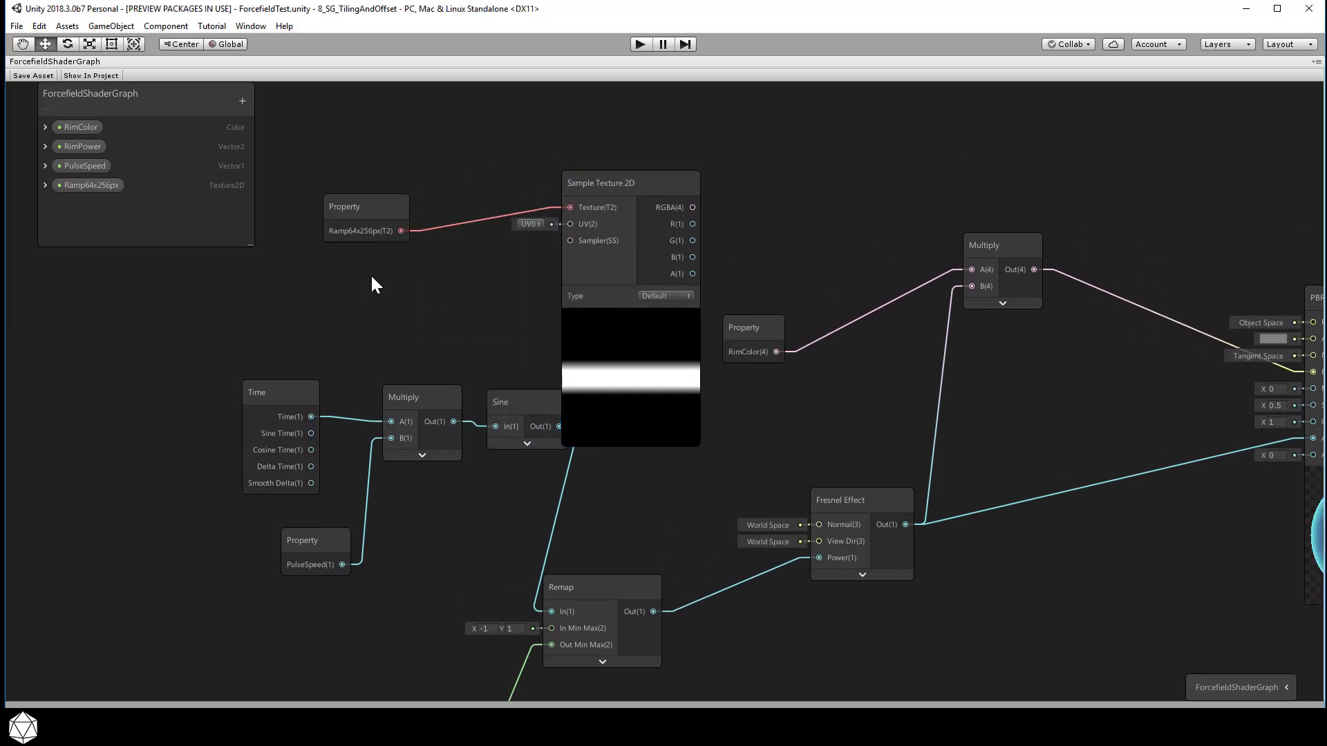
double_click(99, 184)
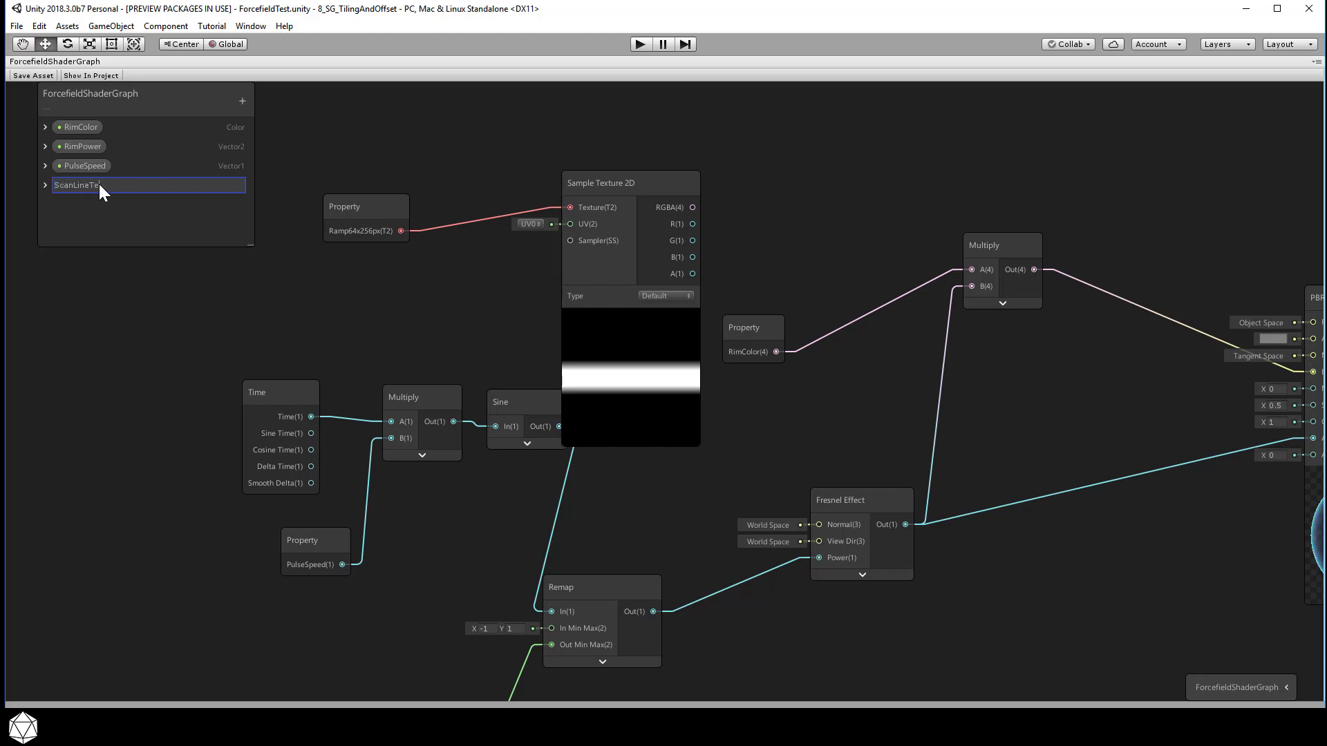
key("Return")
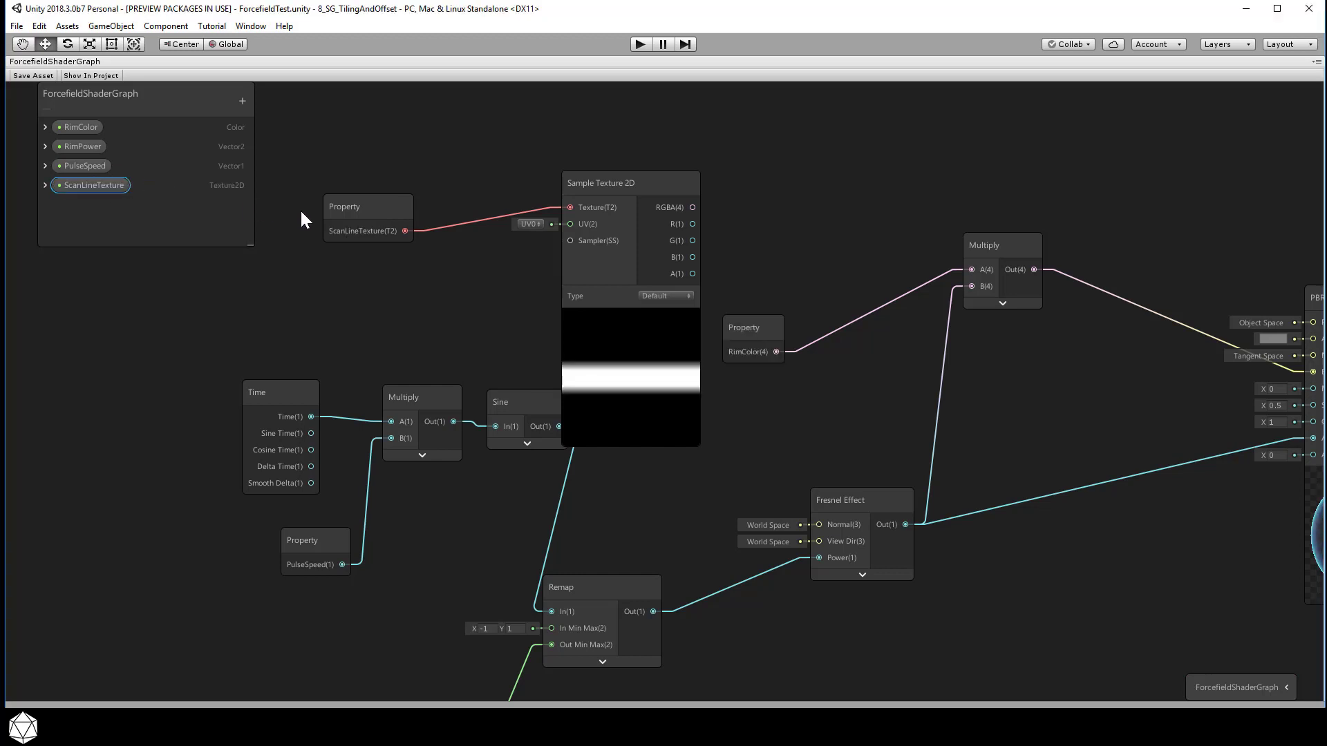
- Move the Sample Texture 2D node aside and delete the connection from Fresnel Effect to the PBR Master's Alpha
left_click_drag(356, 144, 590, 147)
middle_click_drag(1064, 506, 781, 338)
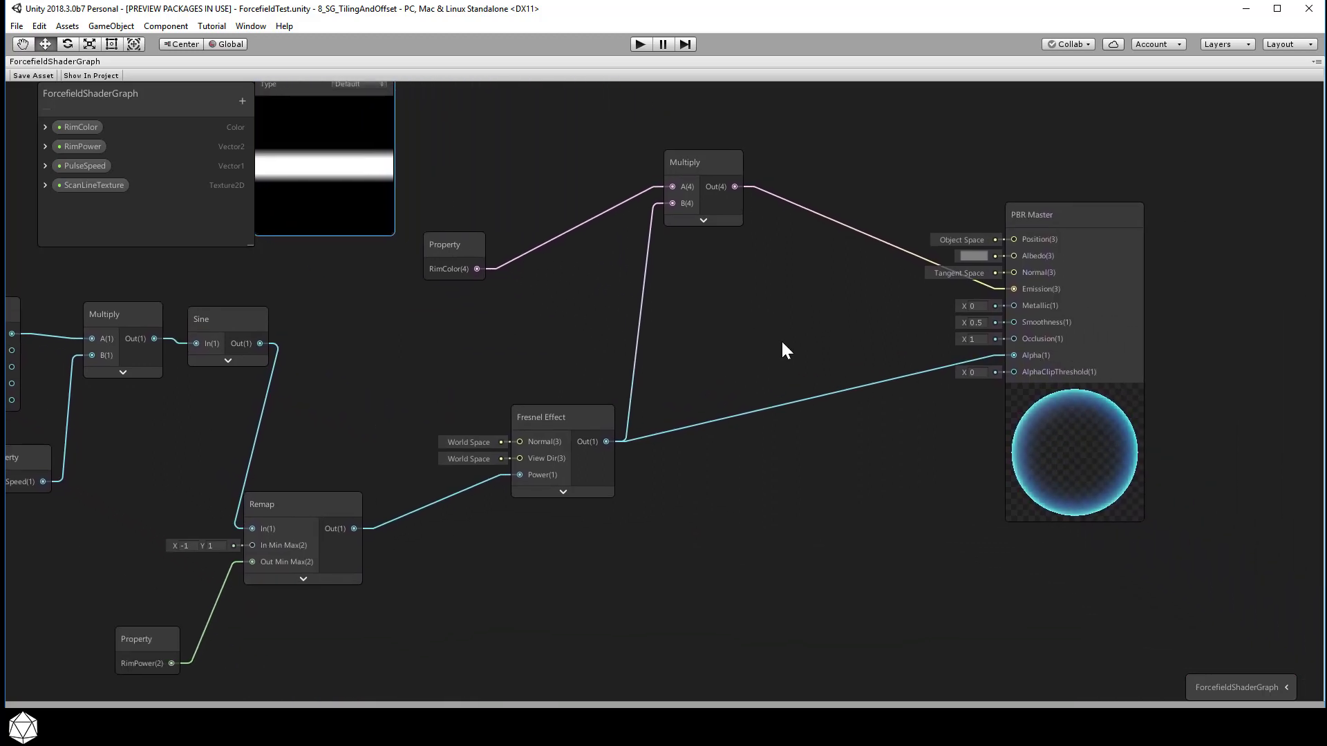
right_click(849, 391)
left_click(875, 400)
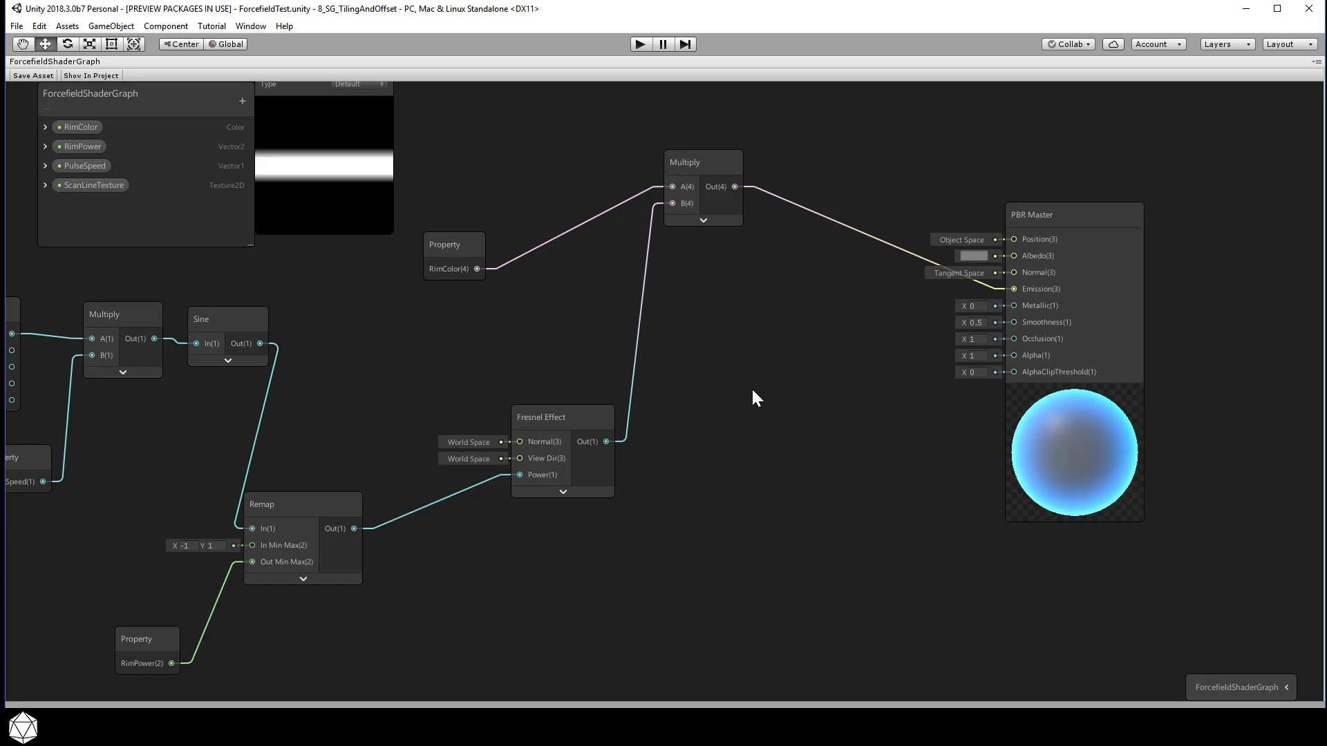
- Move the rim colour Multiply node and the RimColor property closer to the PBR Master
left_click_drag(702, 162, 762, 271)
left_click_drag(446, 249, 601, 253)
middle_click_drag(542, 326, 713, 363)
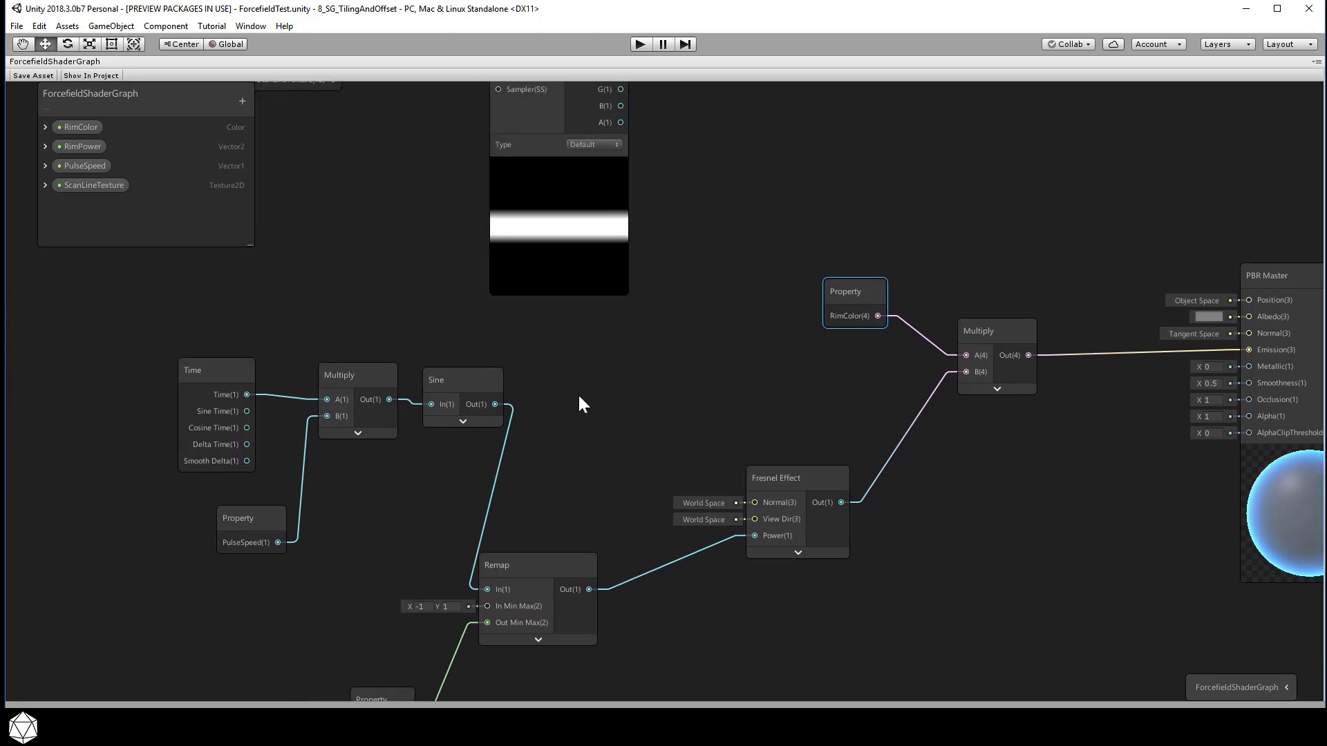
- Shift the pulse and Fresnel nodes away from the PBR Master, then place Fresnel Effect with its preview expanded below Sample Texture 2D
left_click_drag(125, 342, 767, 711)
left_click_drag(775, 474, 587, 491)
middle_click_drag(593, 427, 620, 496)
left_click_drag(582, 108, 589, 250)
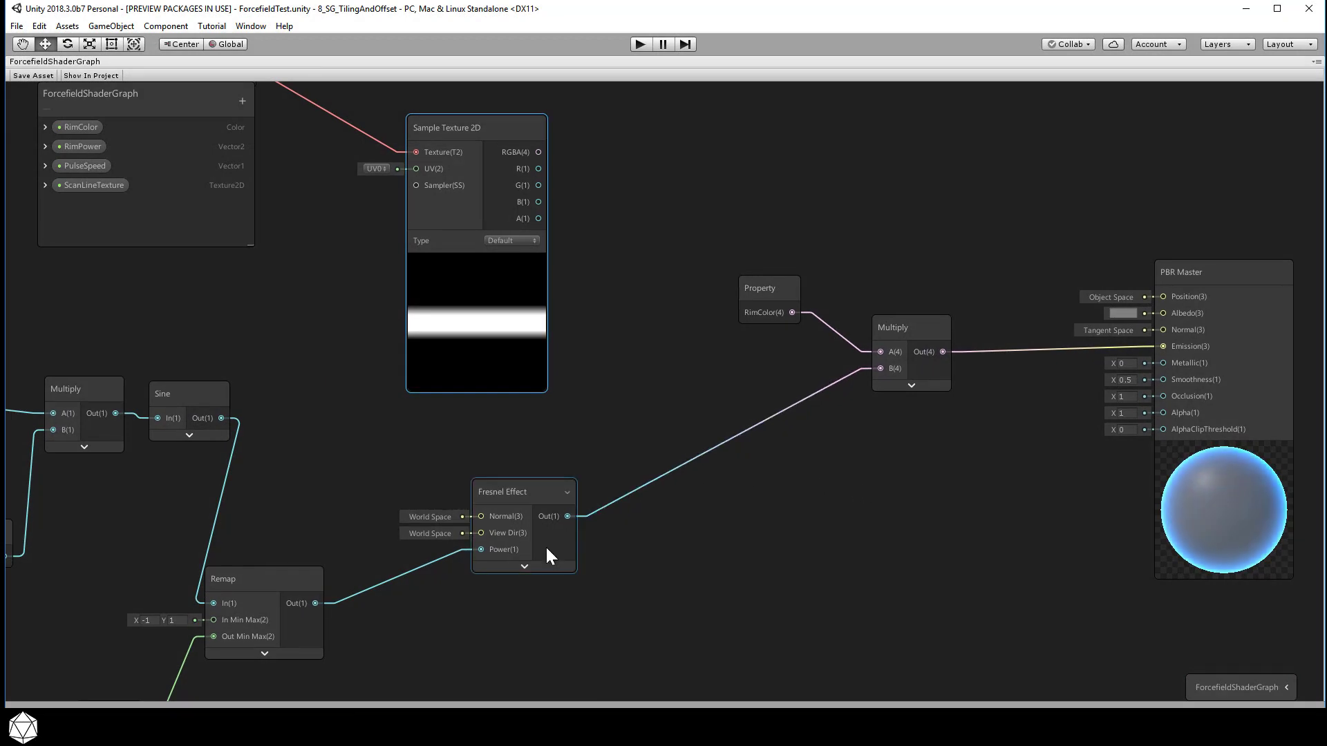
left_click(525, 566)
left_click_drag(521, 491, 463, 474)
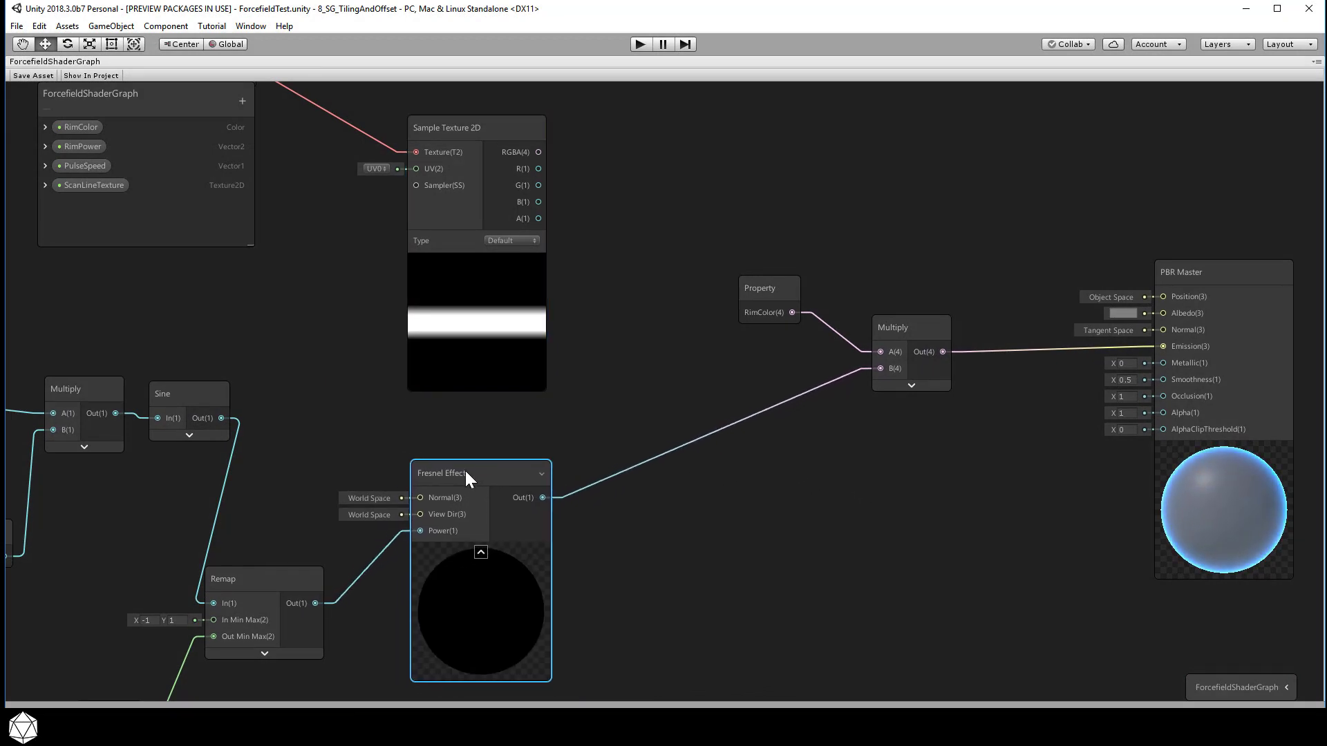
- Add a basic math Add node between the Fresnel Effect and PBR Master nodes
right_click(697, 492)
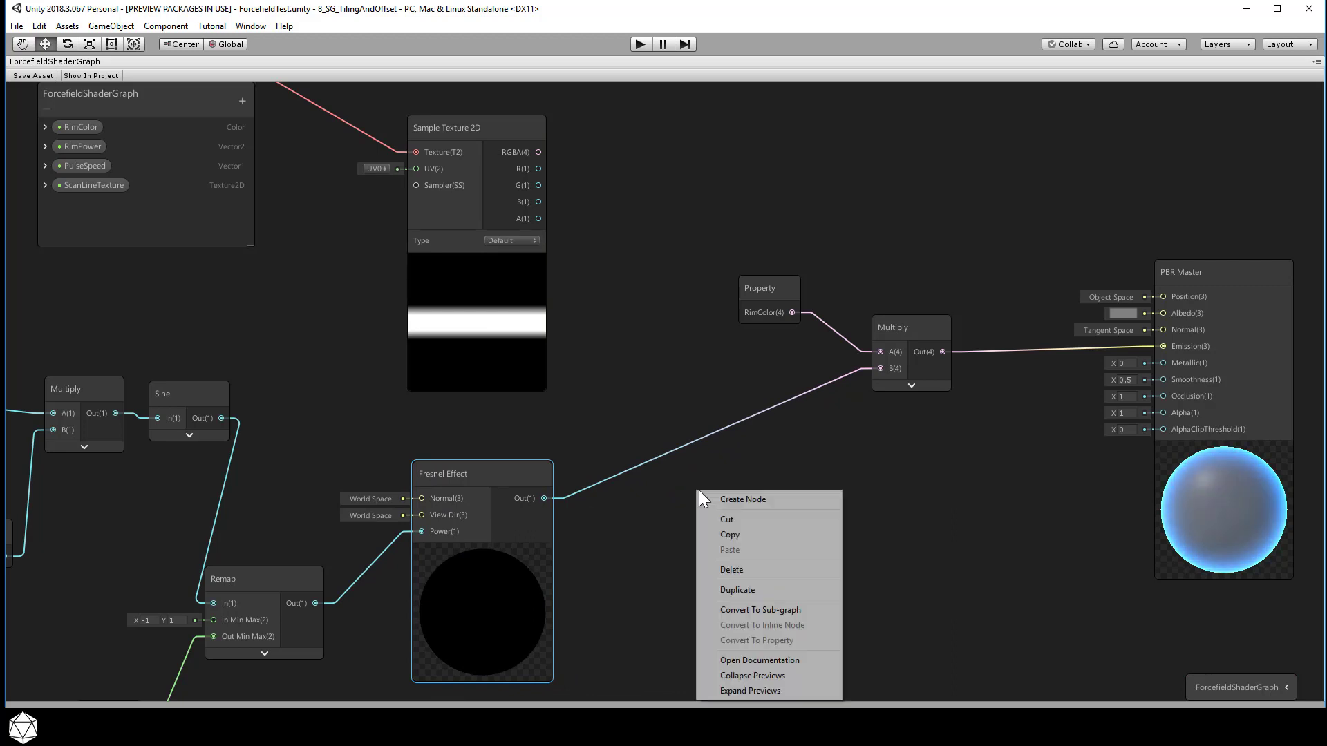
left_click(738, 495)
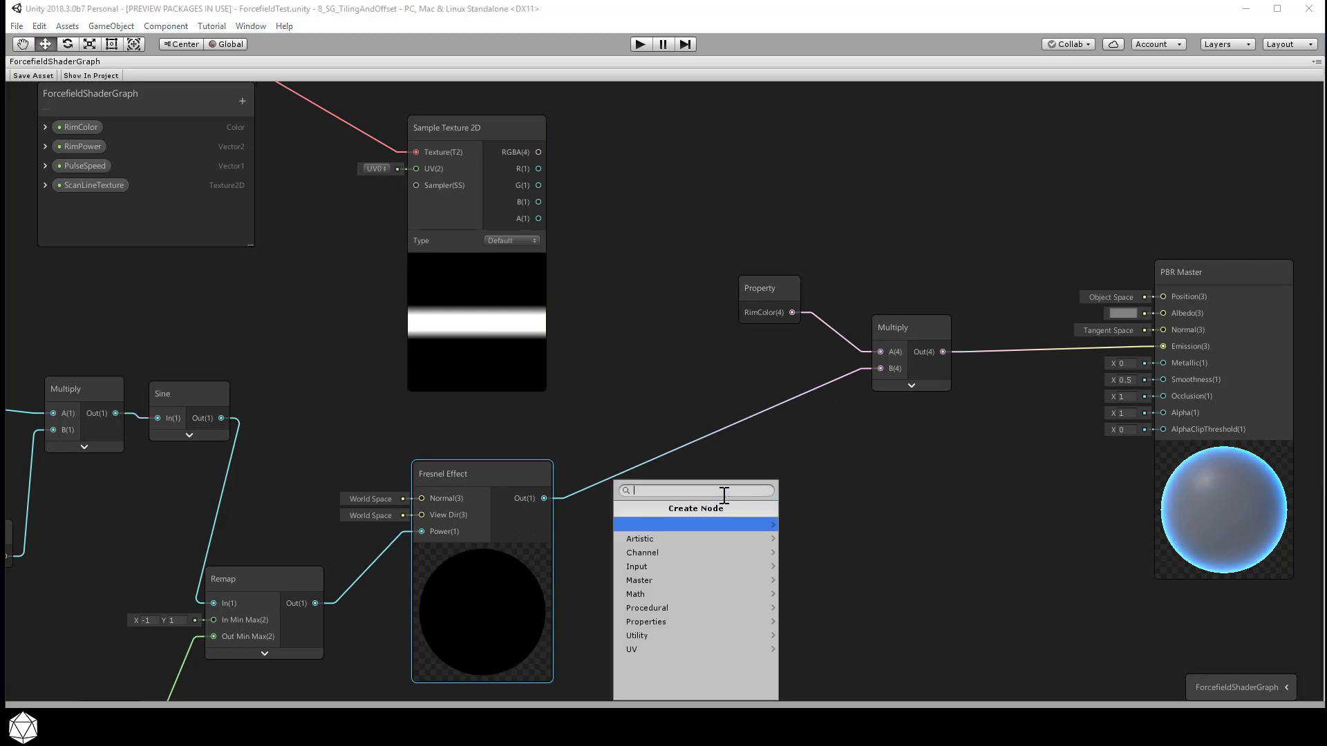
left_click(675, 594)
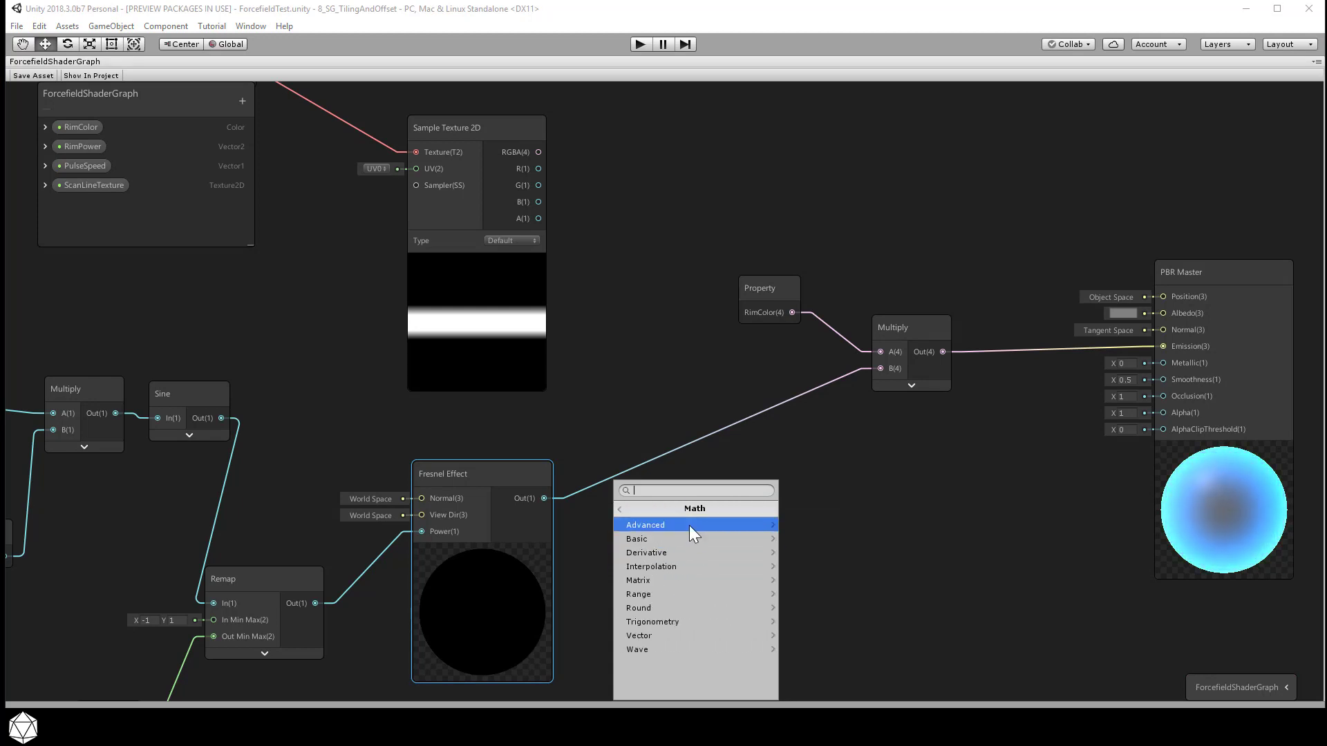
left_click(690, 537)
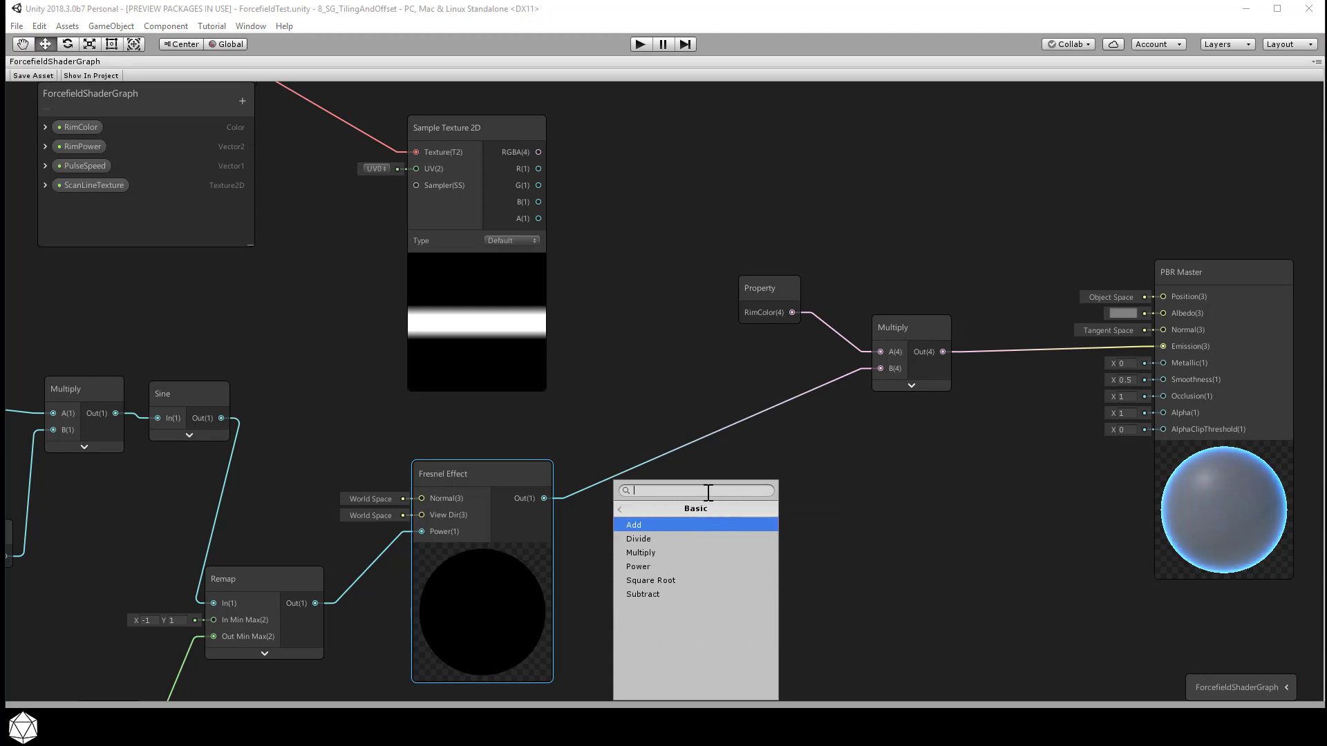
left_click(690, 527)
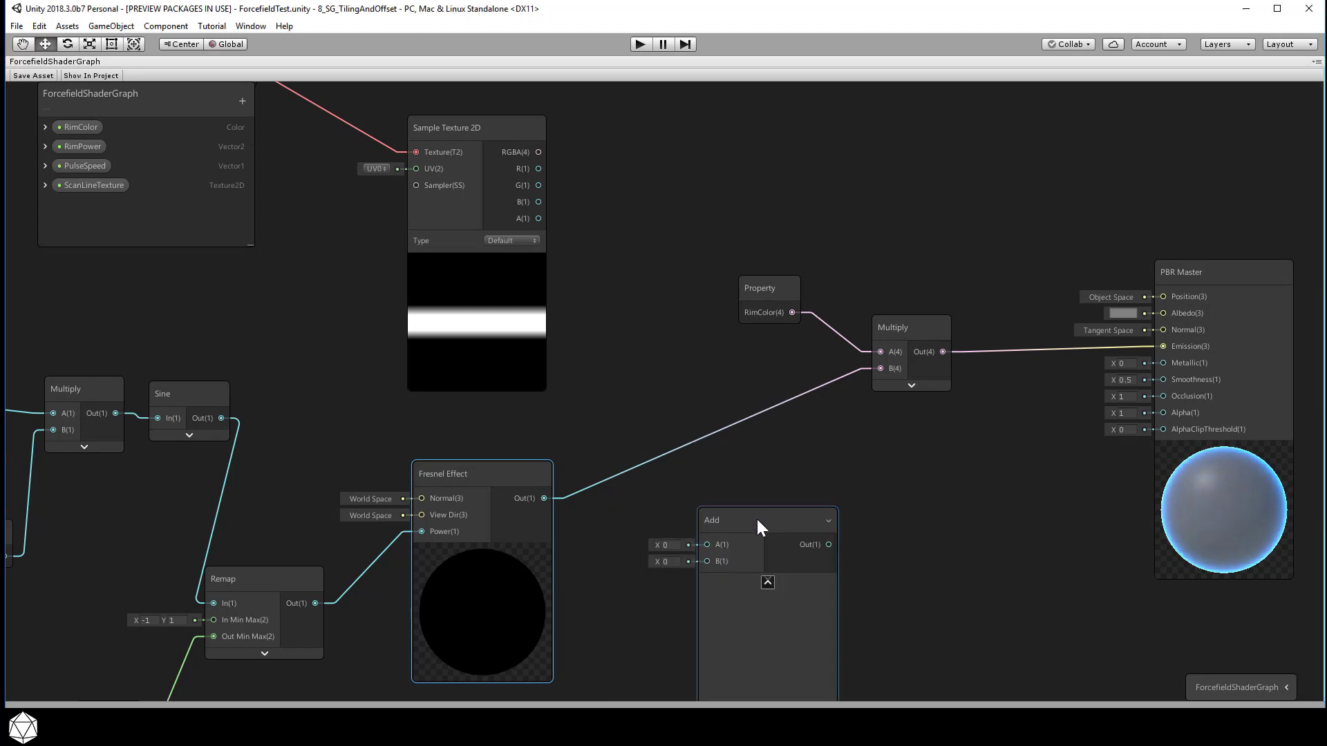
- Feed Sample Texture 2D's RGBA into Add's A and Fresnel Effect's output into B, and connect Add's output to the PBR Master's Alpha
left_click_drag(539, 152, 715, 482)
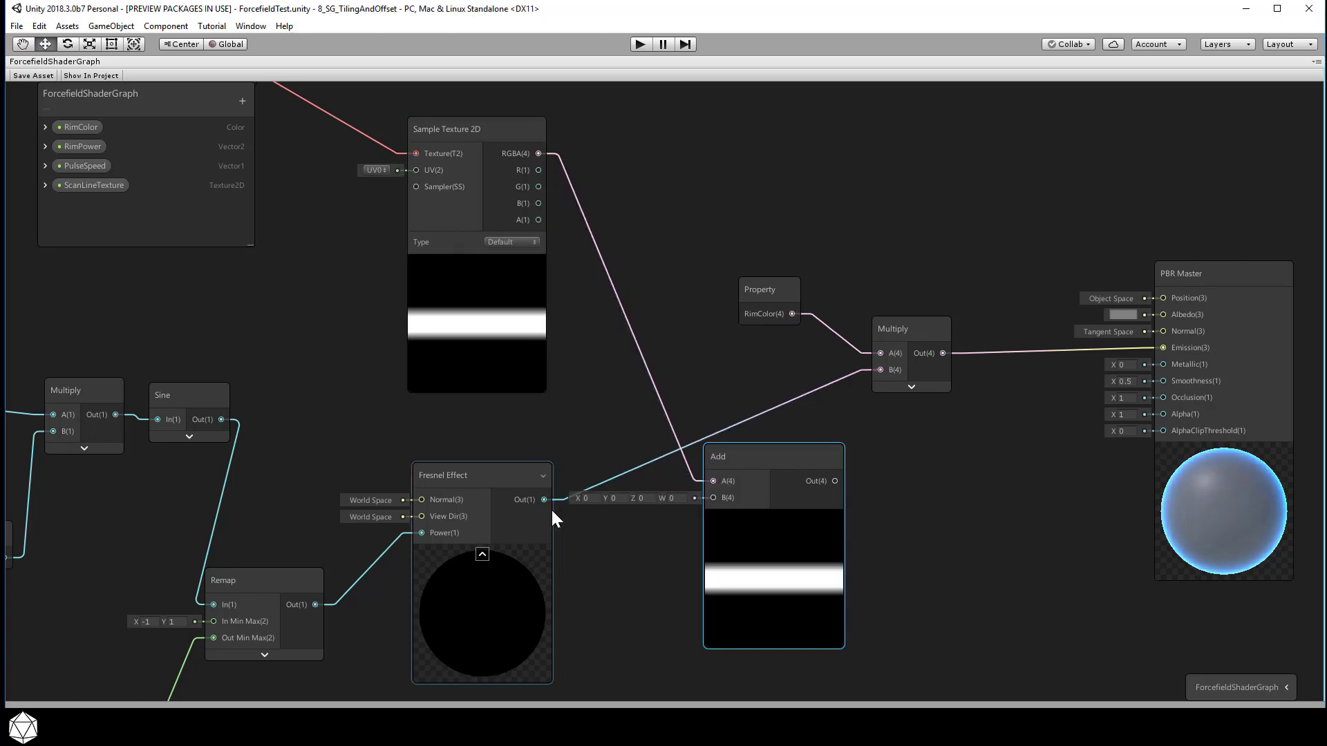
left_click_drag(545, 499, 713, 498)
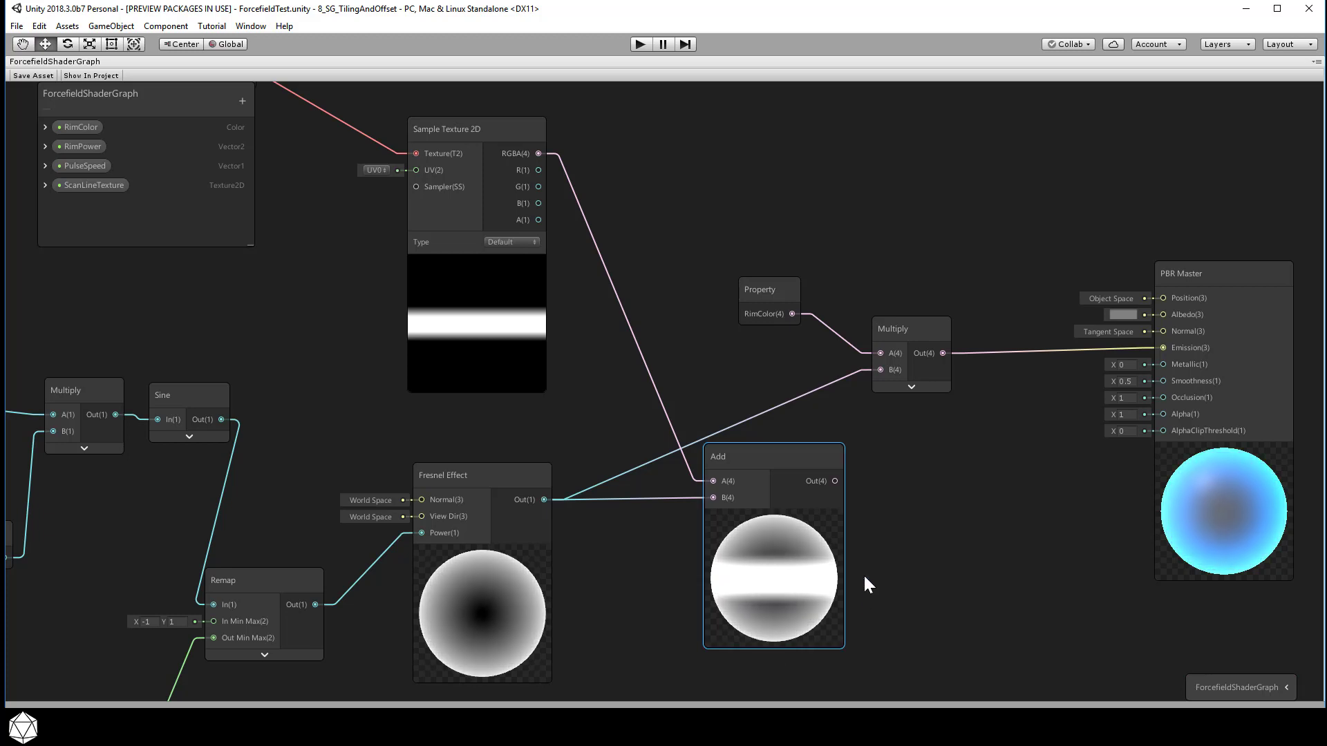
left_click_drag(835, 480, 1163, 414)
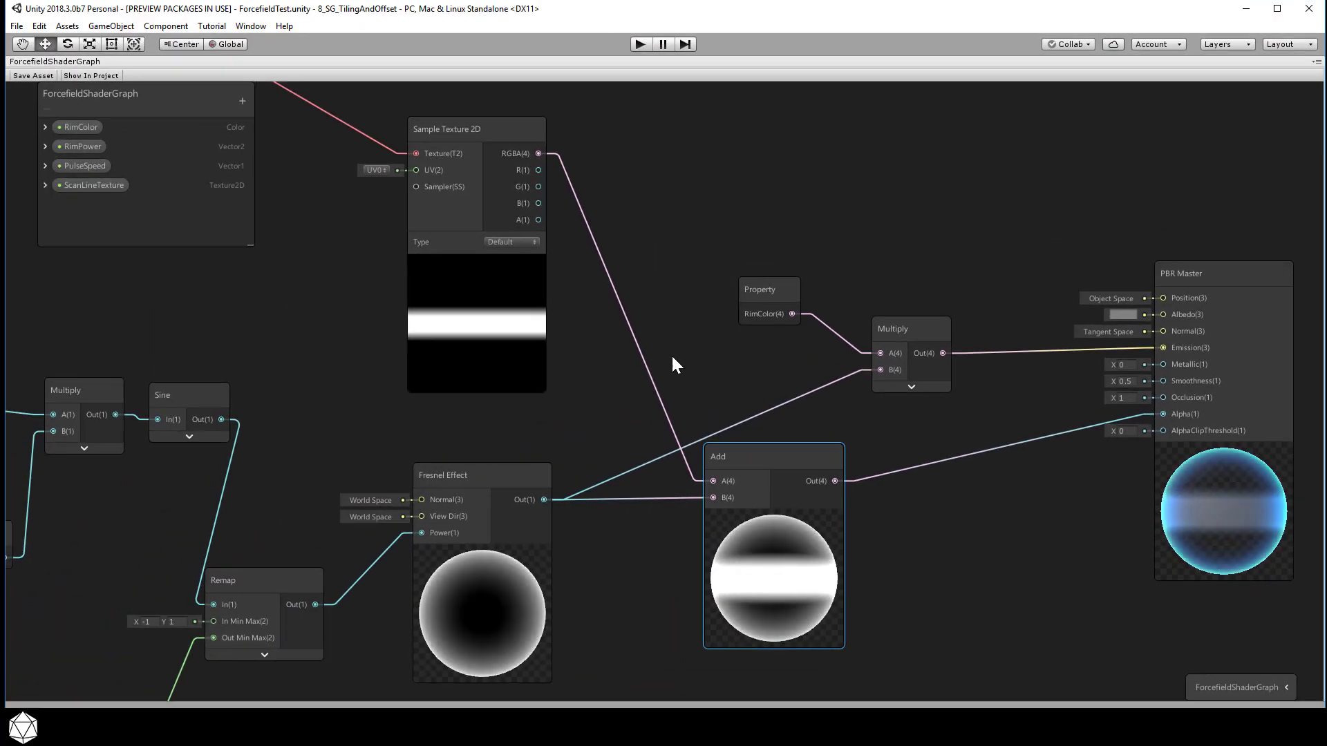
- Move the ScanLineTexture property beside Sample Texture 2D and add another Texture 2D Asset node above that property
middle_click_drag(571, 378, 756, 434)
left_click_drag(413, 159, 473, 239)
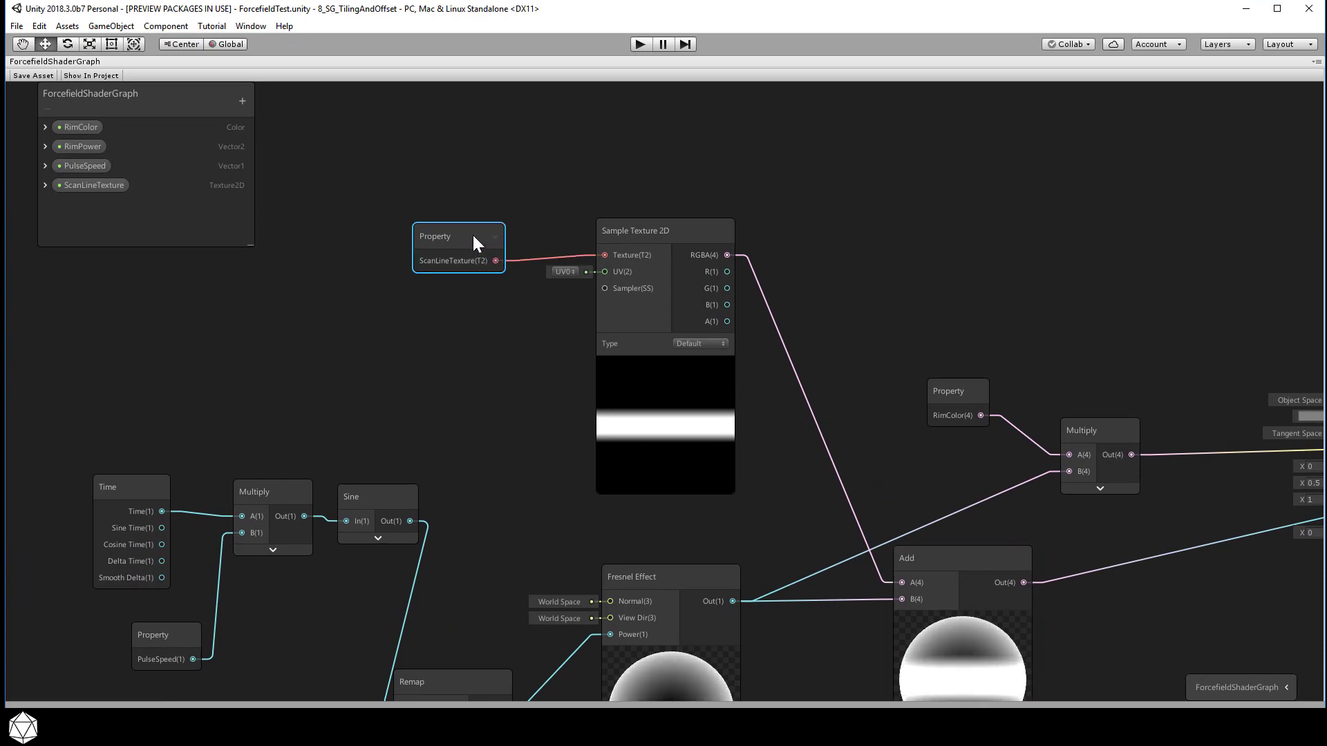
middle_click_drag(565, 167, 542, 402)
right_click(364, 221)
left_click(397, 228)
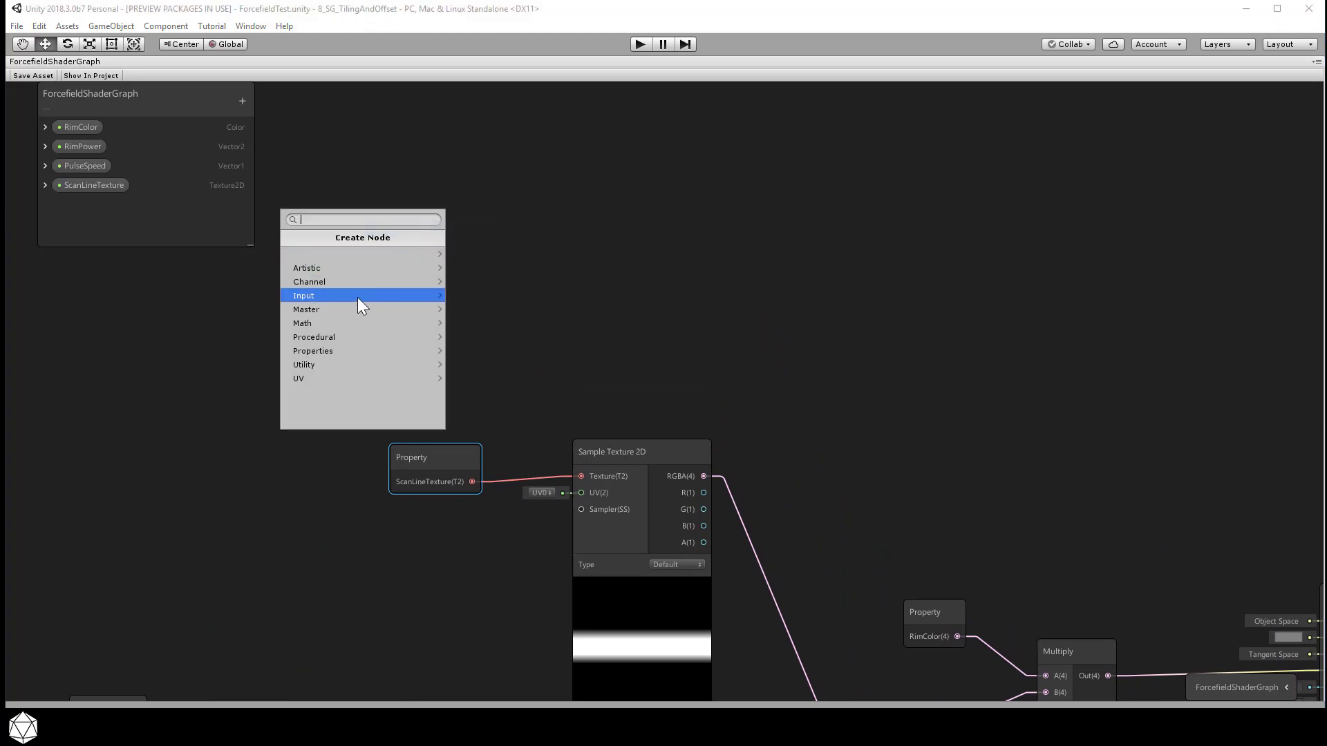
left_click(358, 297)
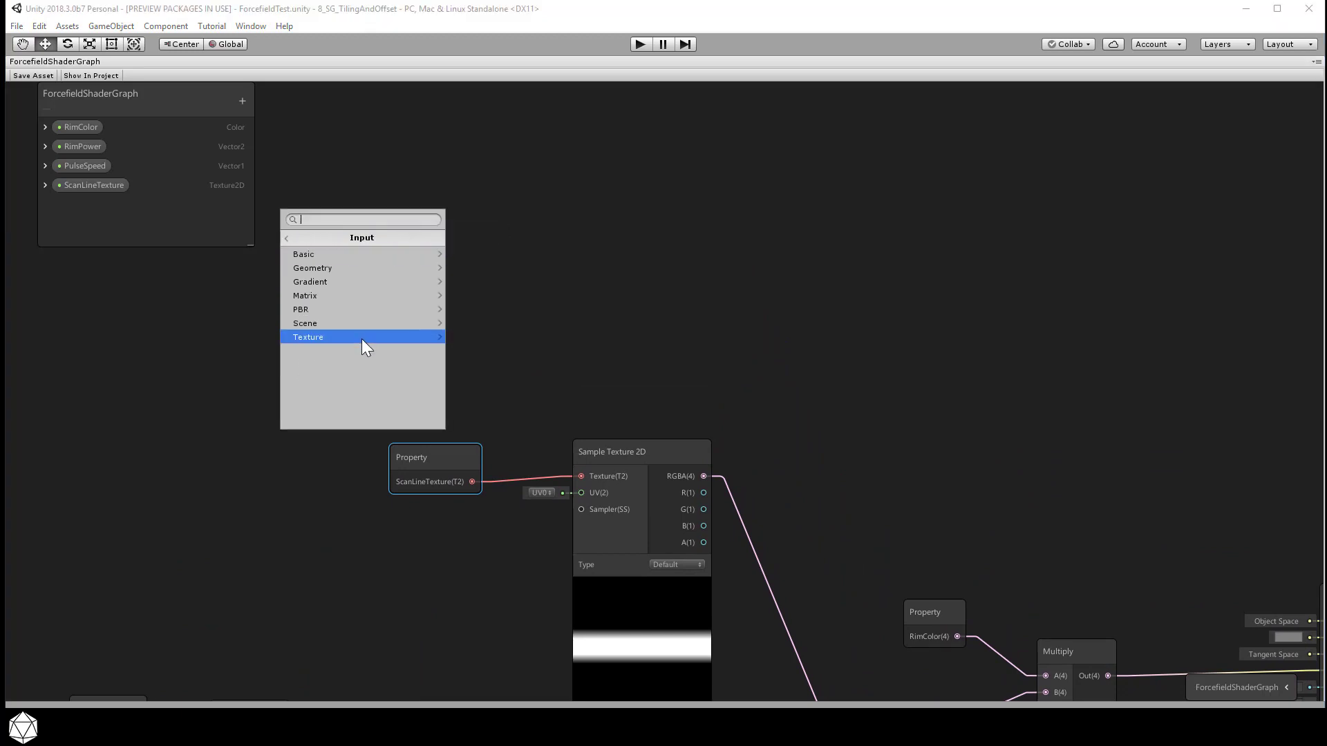
left_click(362, 337)
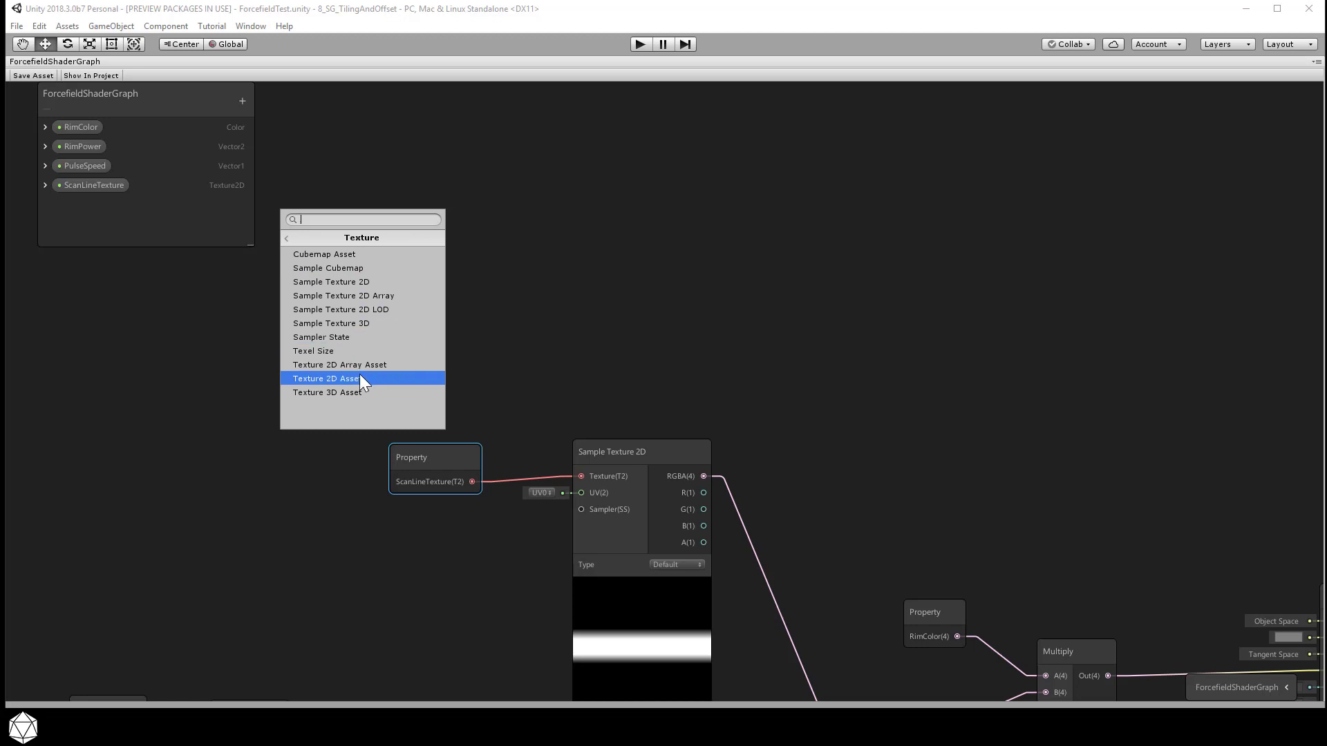
left_click(359, 379)
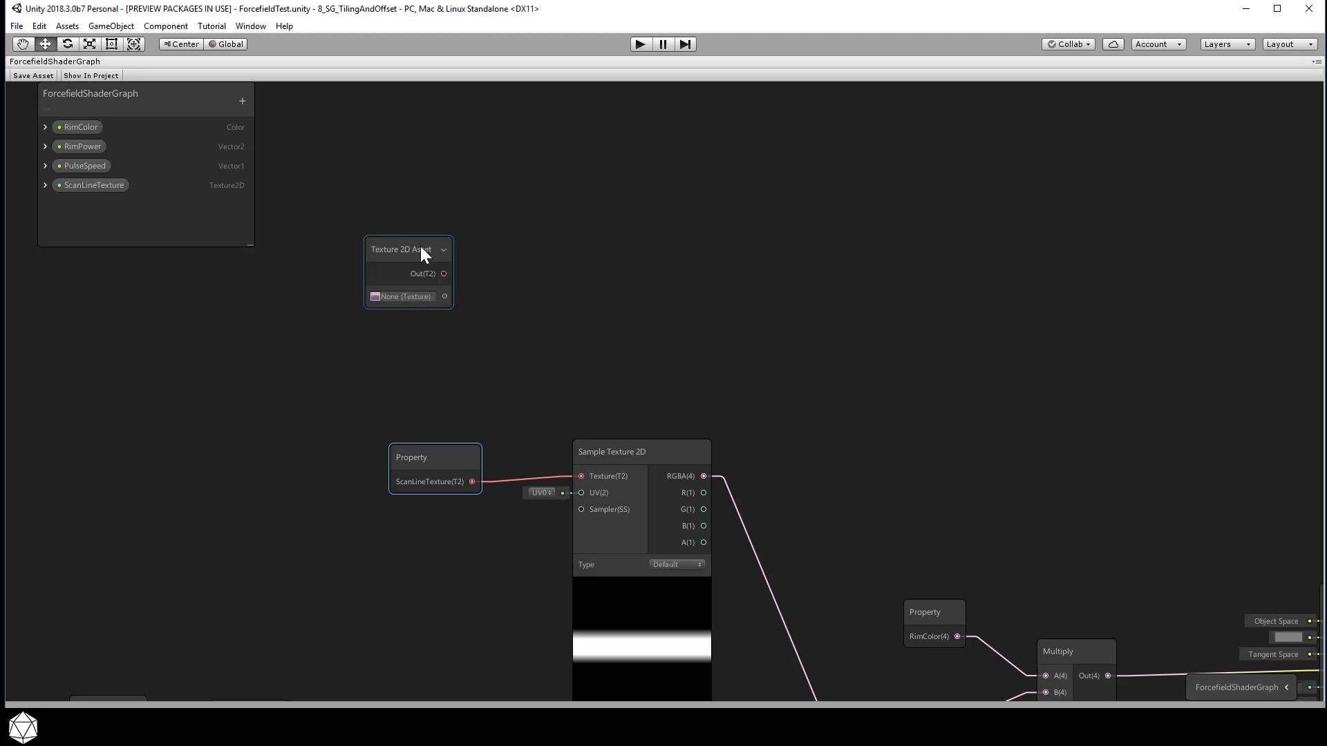
left_click_drag(425, 254, 450, 291)
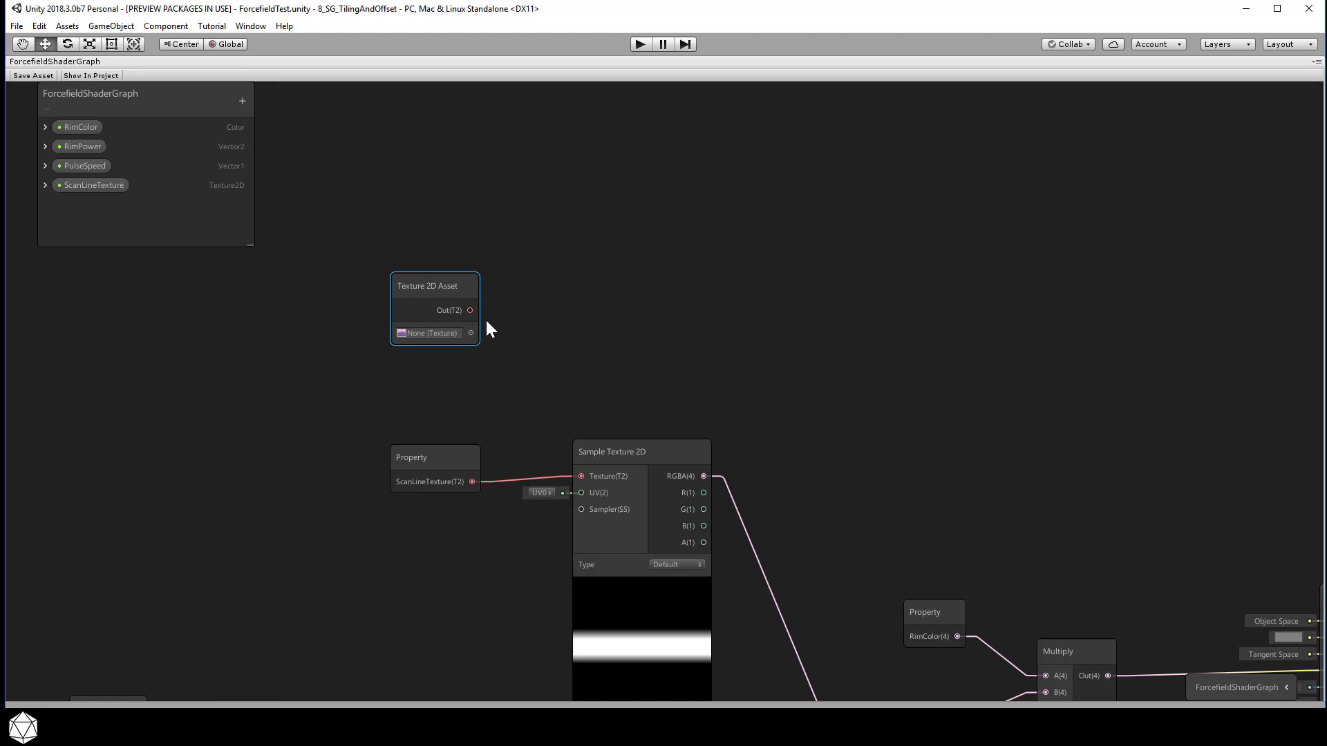
- Assign the hexTile256px texture to the new Texture 2D Asset node
left_click(471, 333)
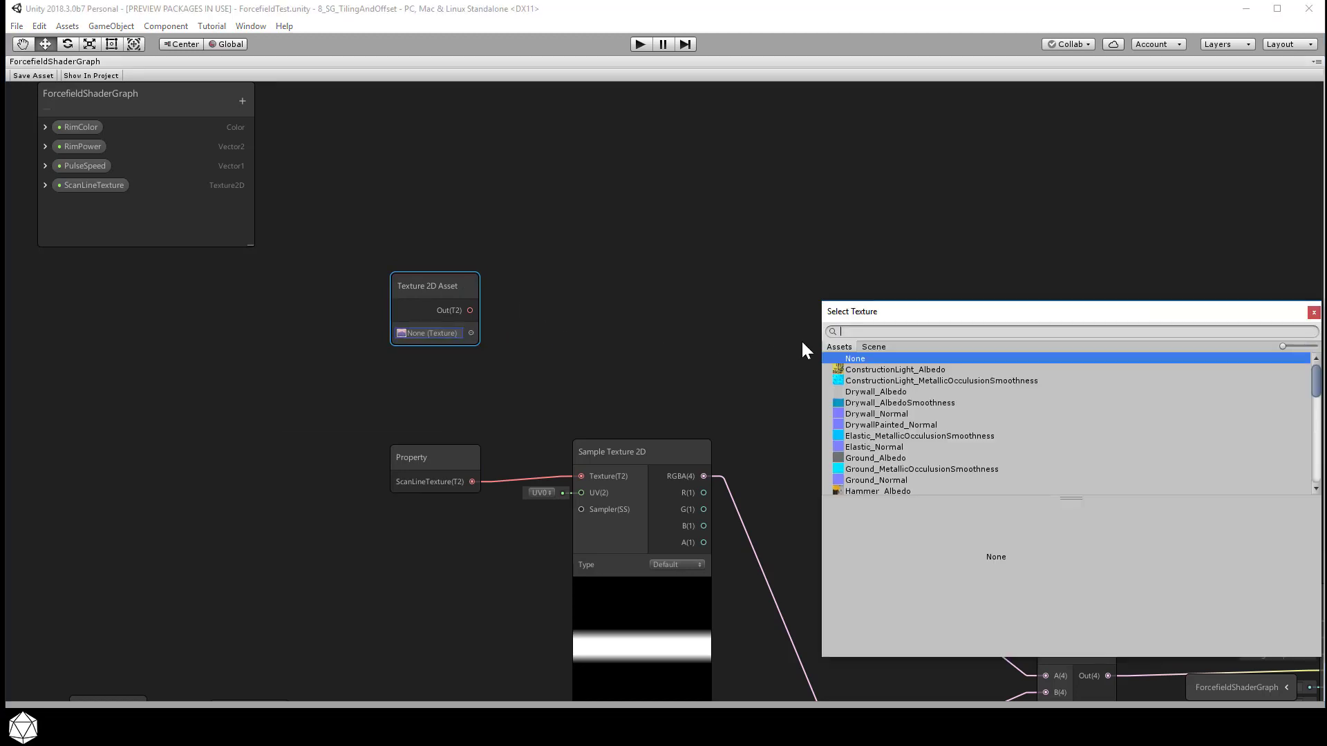
scroll(968, 401, "down", 3)
left_click(904, 451)
double_click(904, 451)
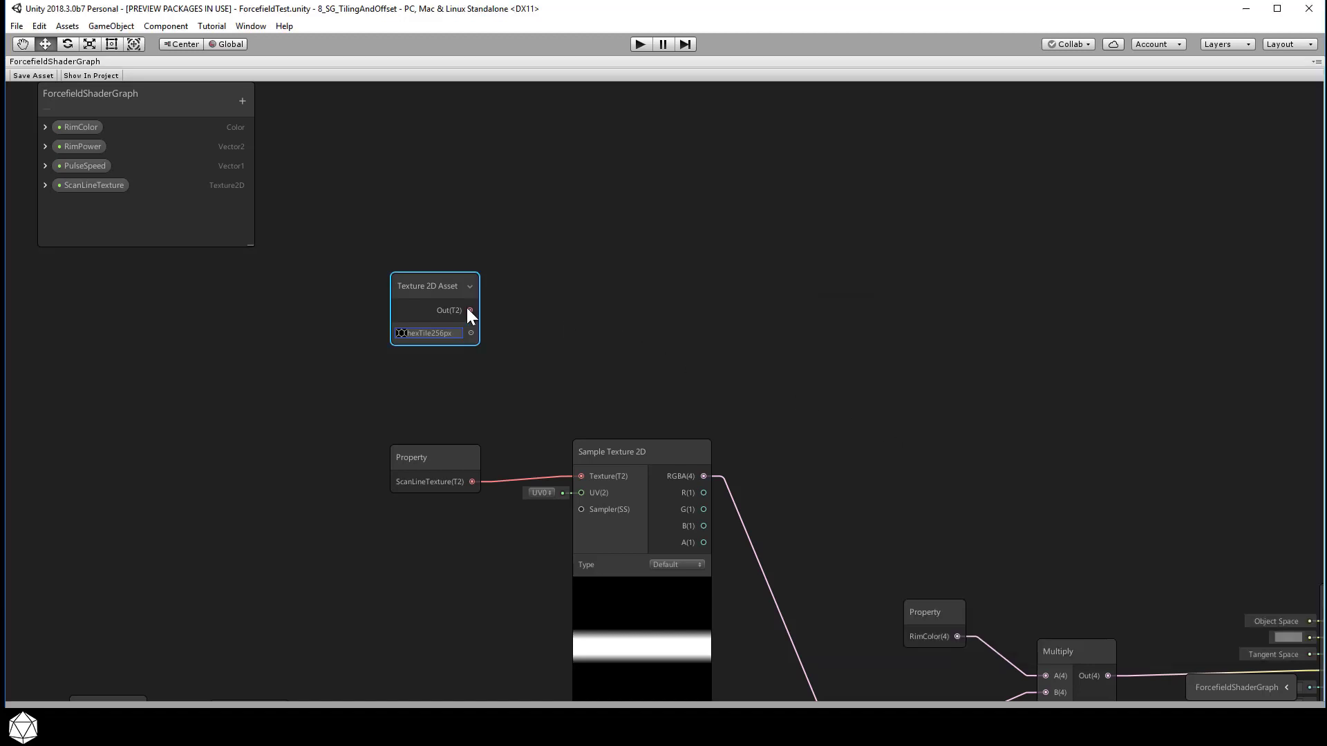
- Convert the hexTile256px Texture 2D Asset node to a property and rename it FillTexture
right_click(415, 304)
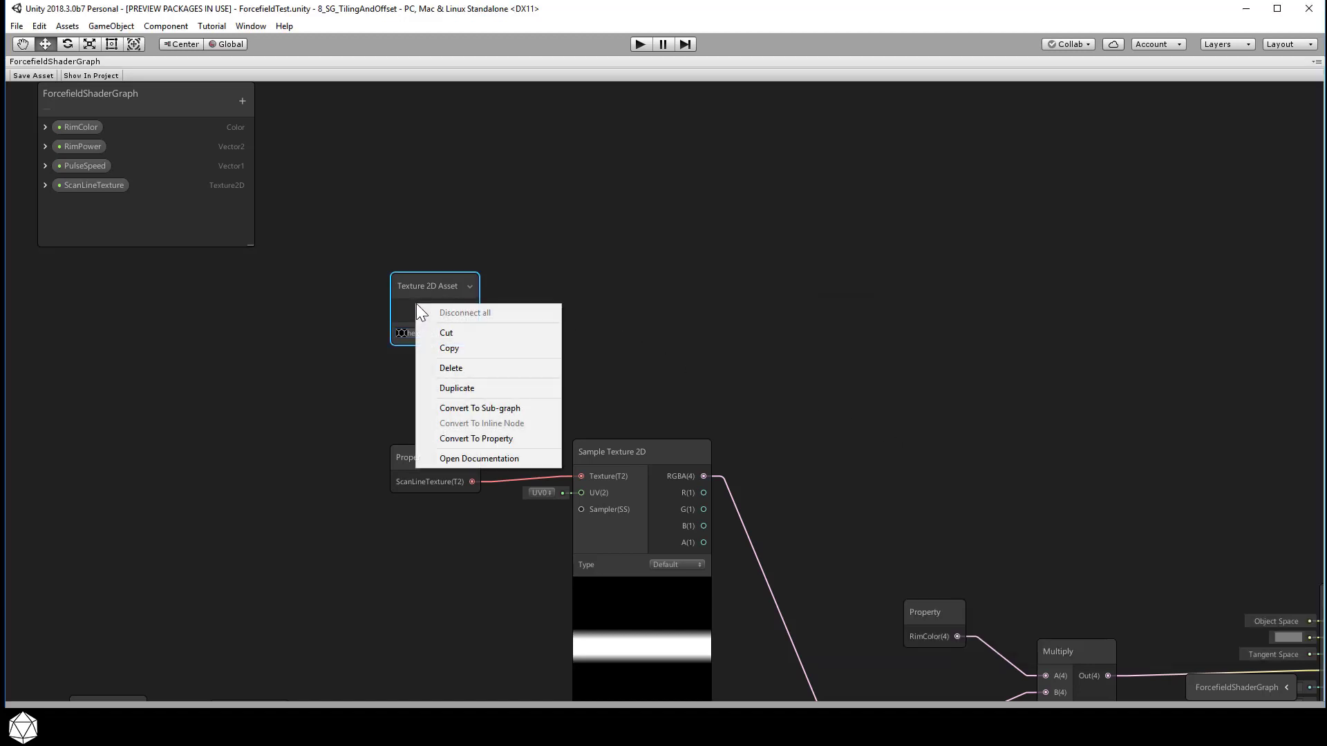
left_click(487, 436)
double_click(65, 203)
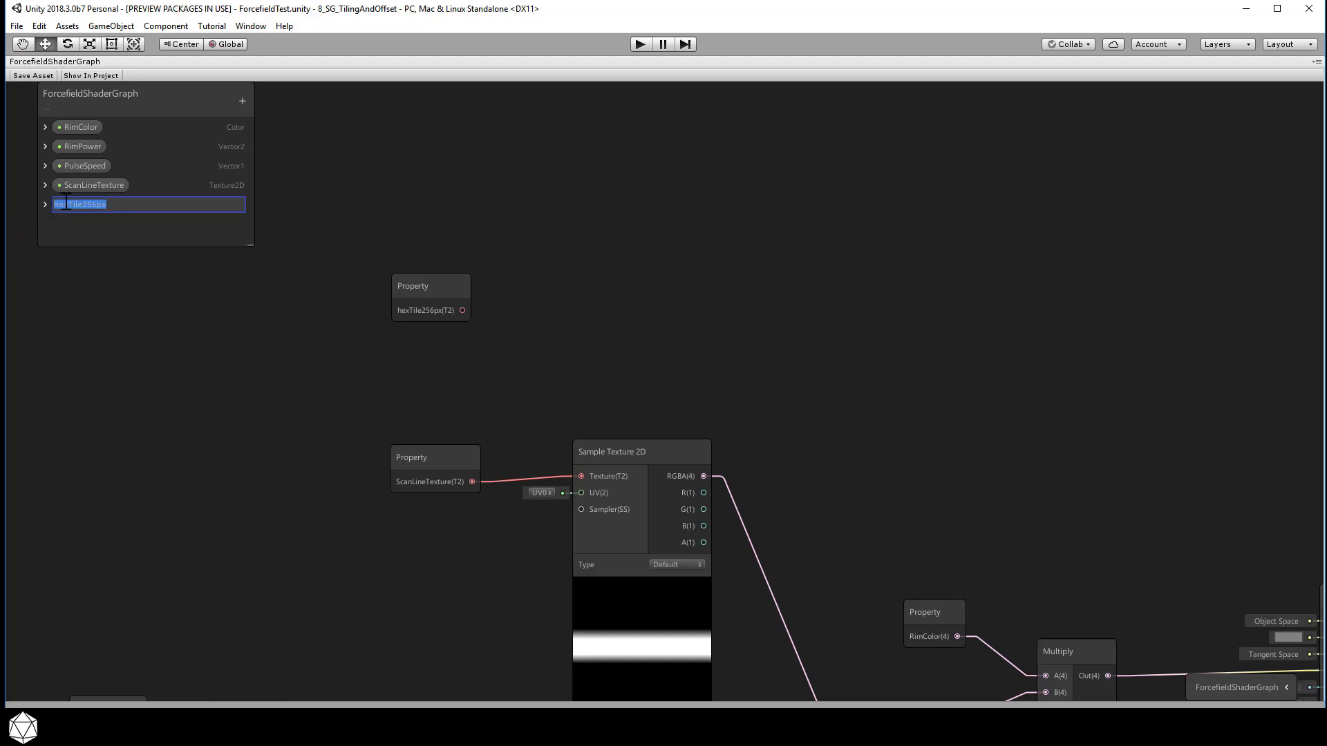
type("FillTexture")
key("Return")
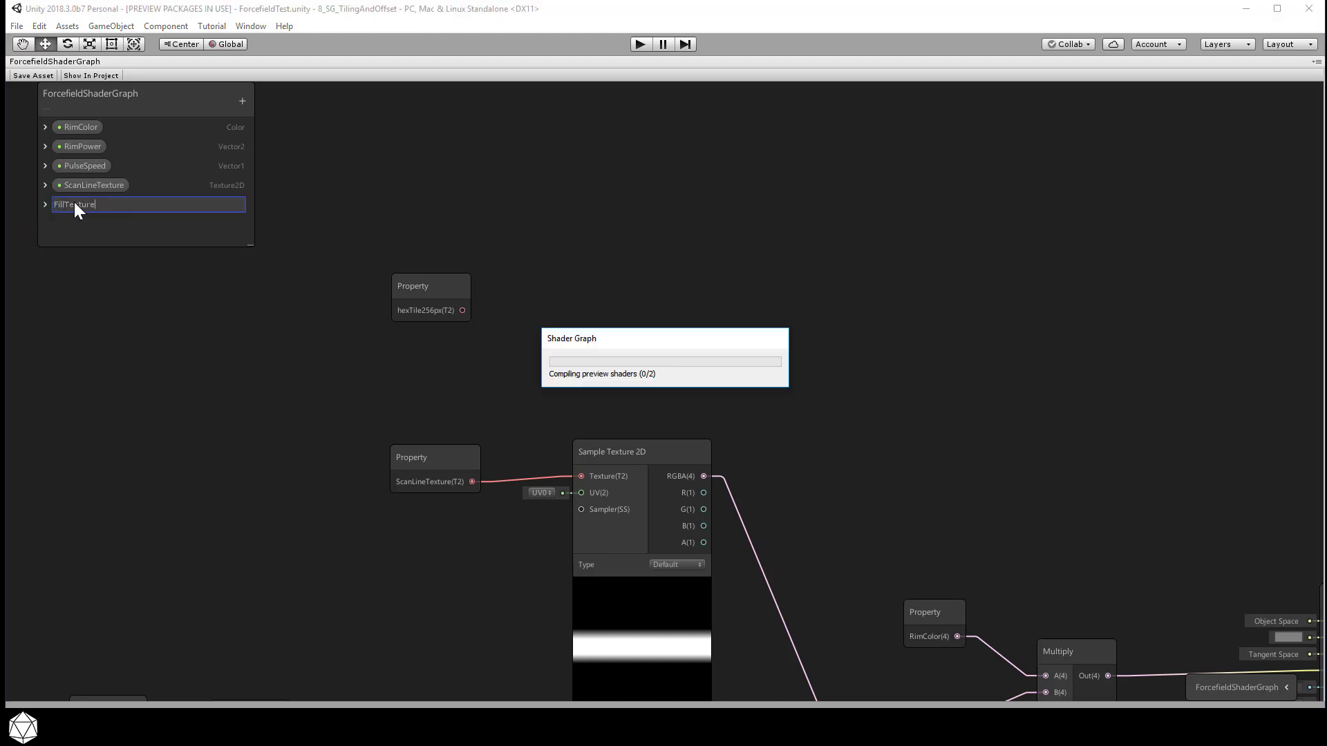
- Add a Sample Texture 2D node fed by FillTexture and arrange both nodes above the scan line texture nodes
left_click_drag(453, 310, 564, 296)
left_click(562, 347)
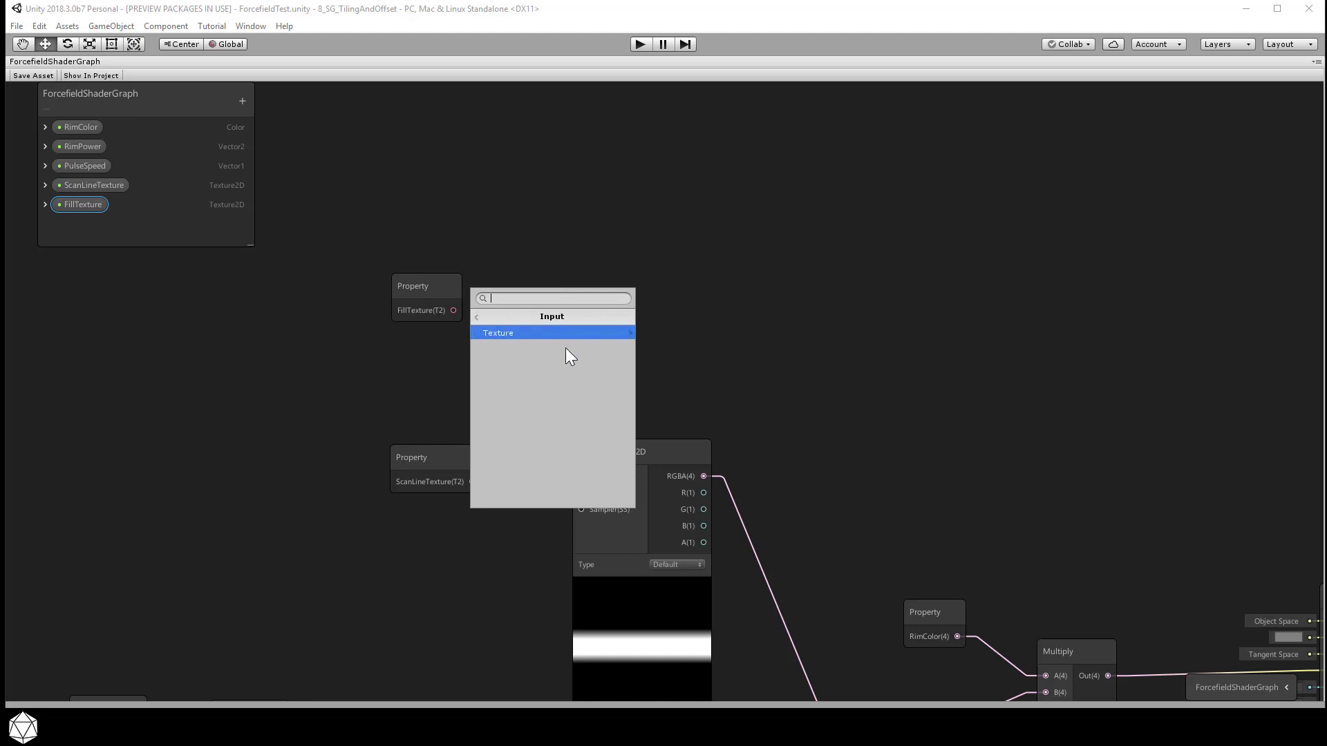
left_click(562, 333)
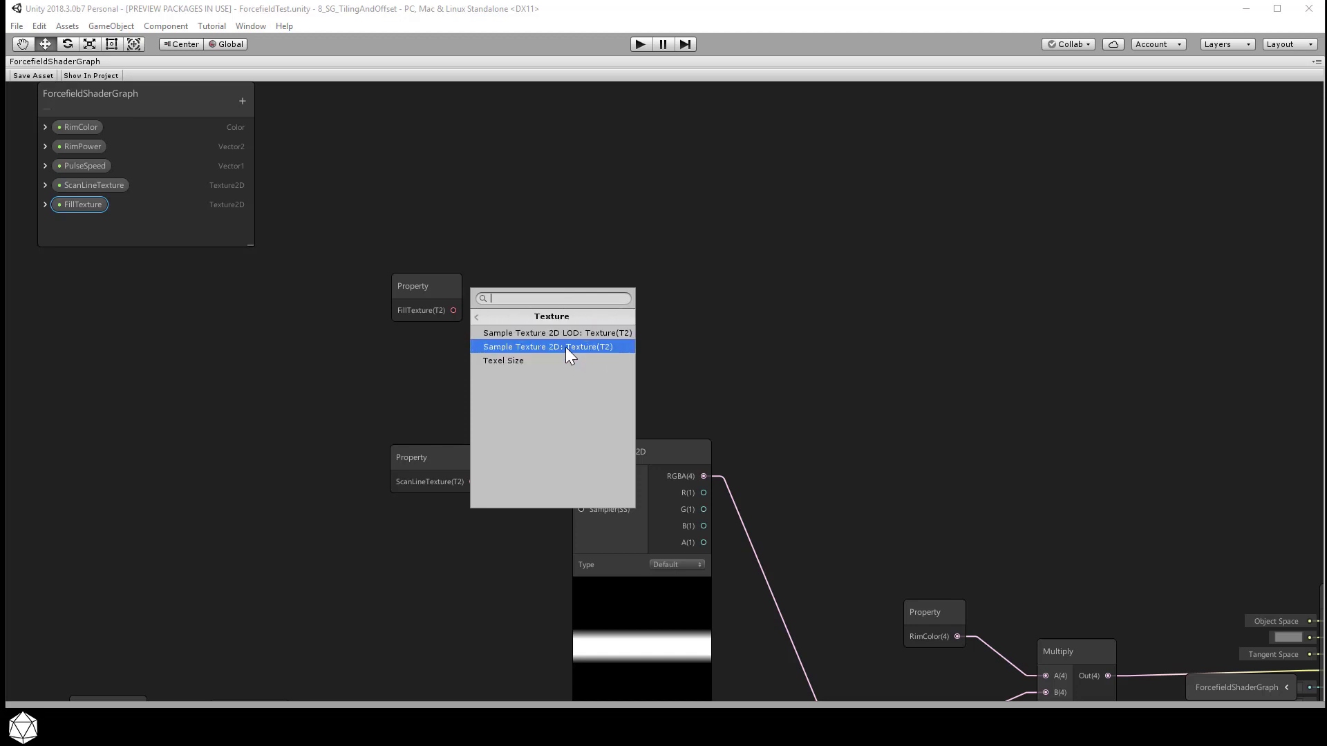
left_click(565, 347)
left_click_drag(613, 288, 638, 193)
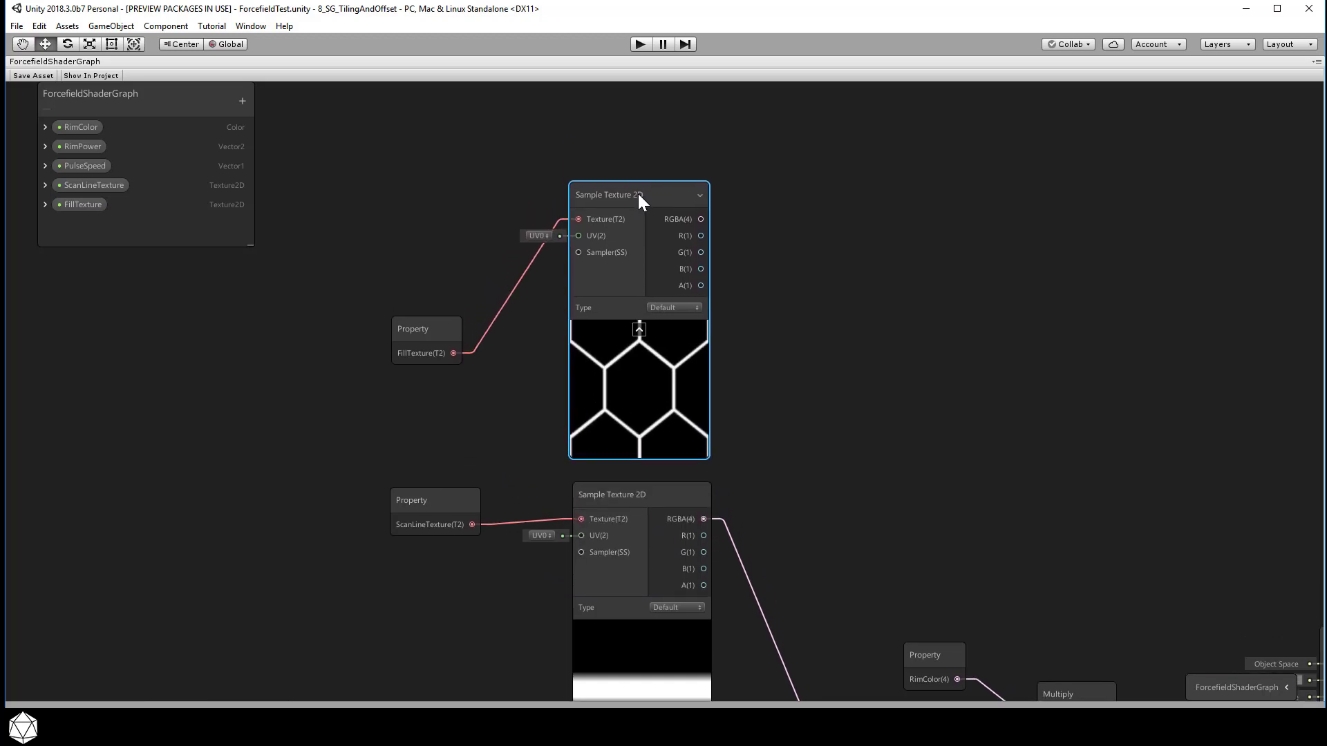
left_click_drag(414, 324, 400, 201)
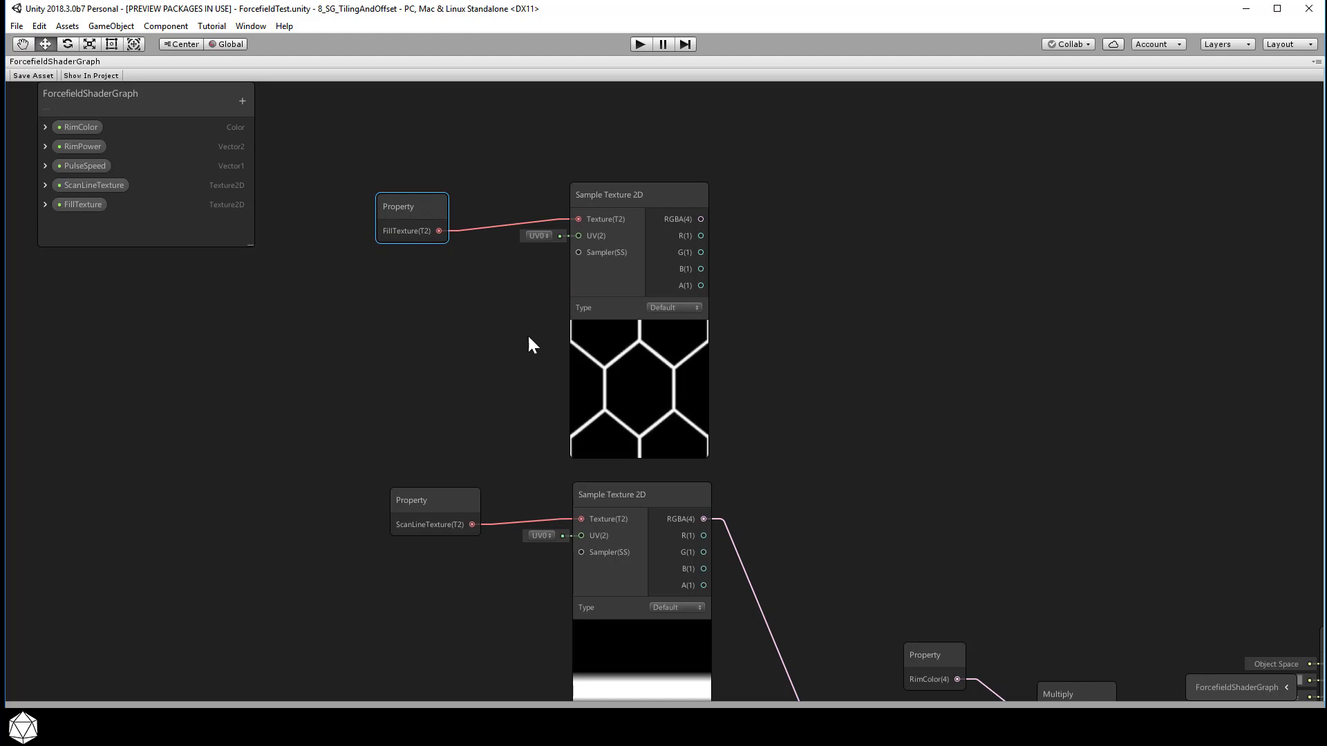
- Add a basic math Multiply node beside the two Sample Texture 2D nodes
middle_click_drag(779, 462, 686, 361)
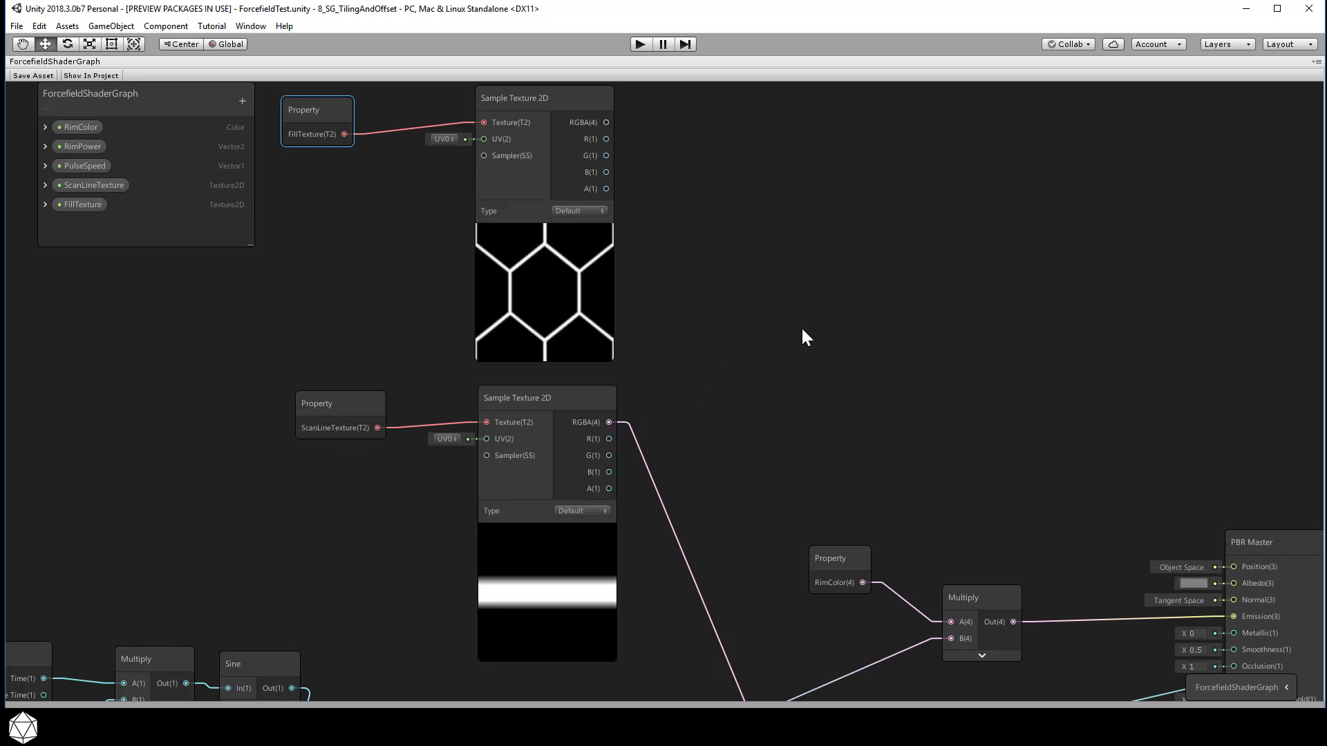
right_click(704, 243)
left_click(766, 250)
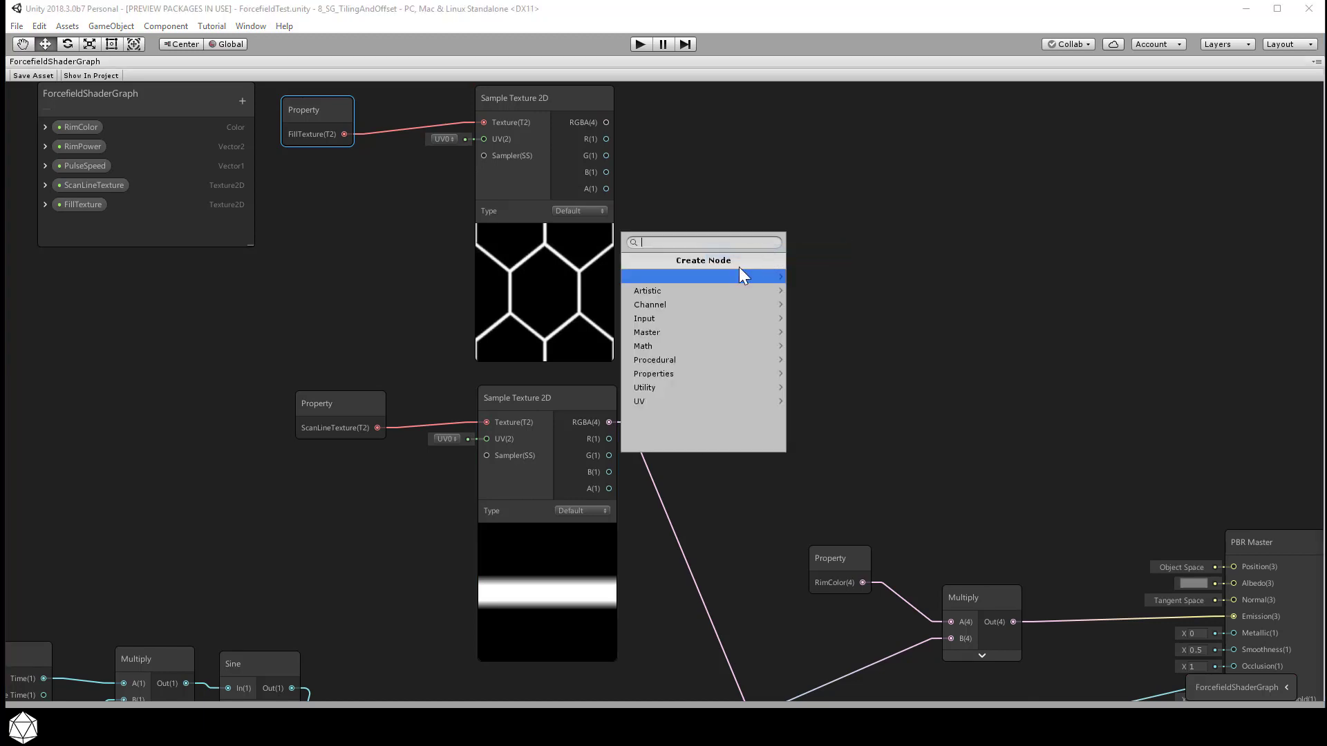
left_click(687, 347)
left_click(698, 291)
left_click(699, 305)
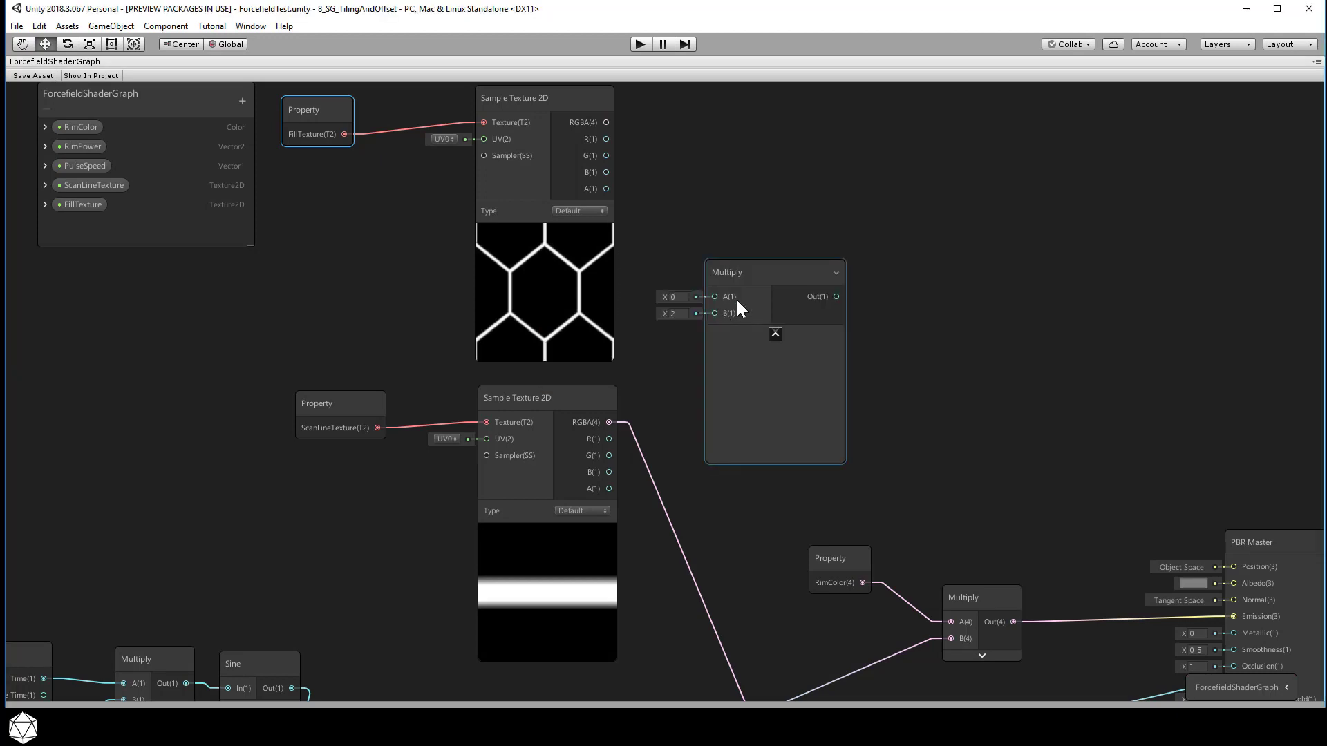
- Feed the FillTexture sampler's RGBA into the new Multiply's A and the ScanLineTexture sampler's RGBA into B
left_click_drag(743, 269, 783, 259)
left_click_drag(605, 123, 754, 294)
left_click_drag(610, 429, 754, 311)
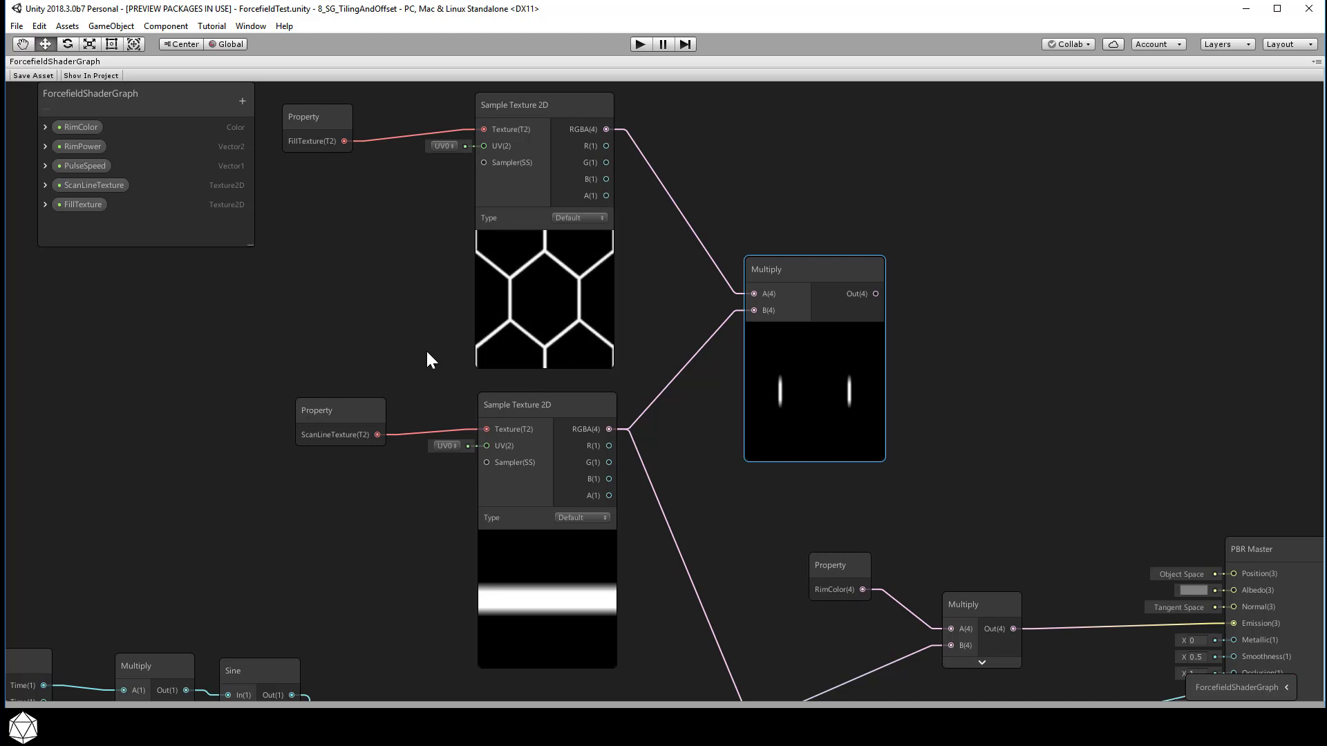
- Move both texture properties, their samplers and the new Multiply node together, farther from the RimColor nodes
middle_click_drag(431, 354, 596, 477)
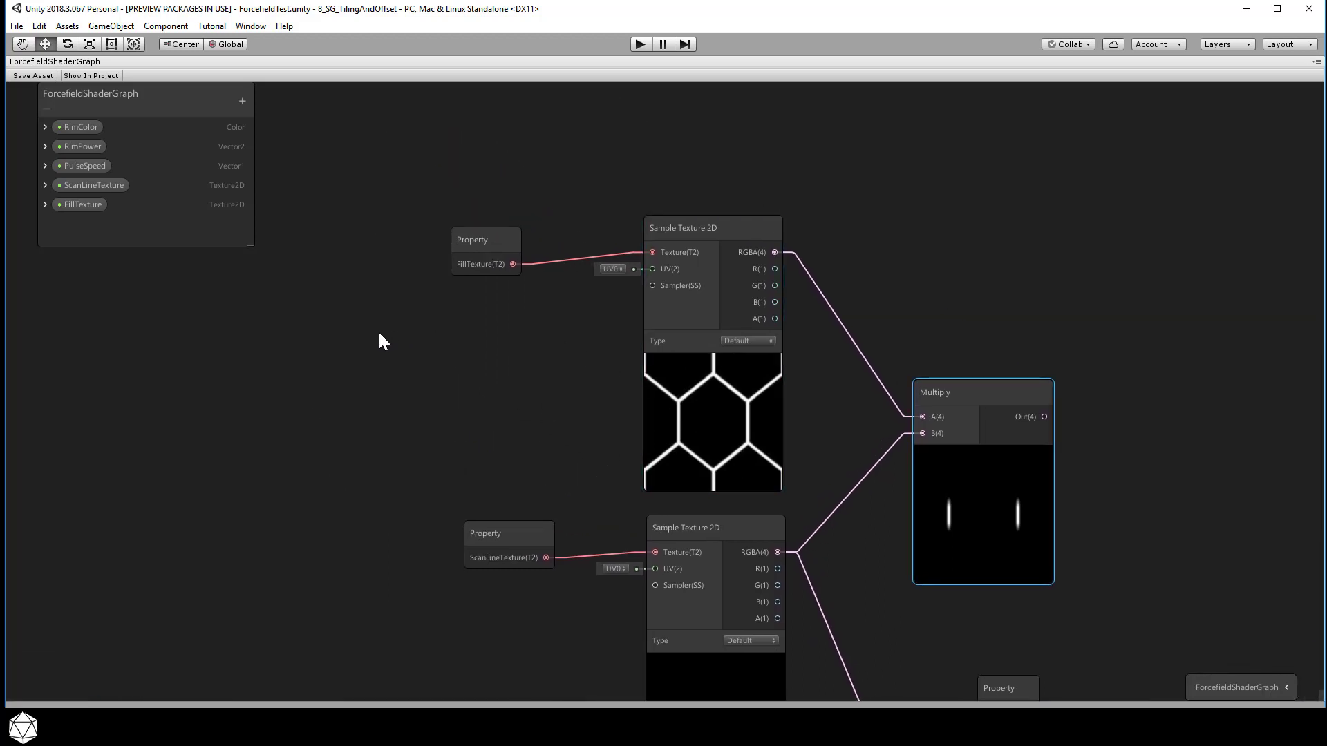
left_click_drag(411, 218, 589, 373)
left_click_drag(946, 661, 954, 649)
middle_click_drag(728, 594, 685, 379)
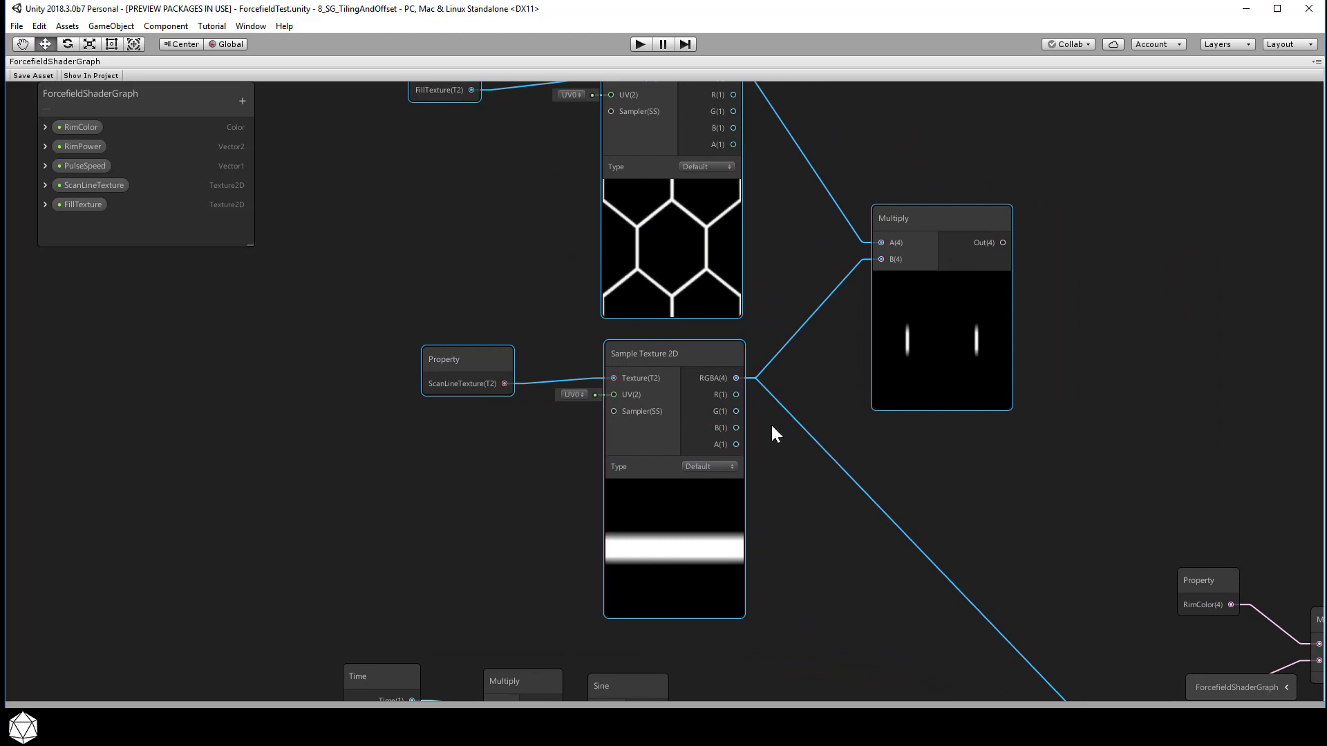
- Add a UV Tiling And Offset node in the free space before the FillTexture property and sampler
middle_click_drag(771, 462, 1106, 579)
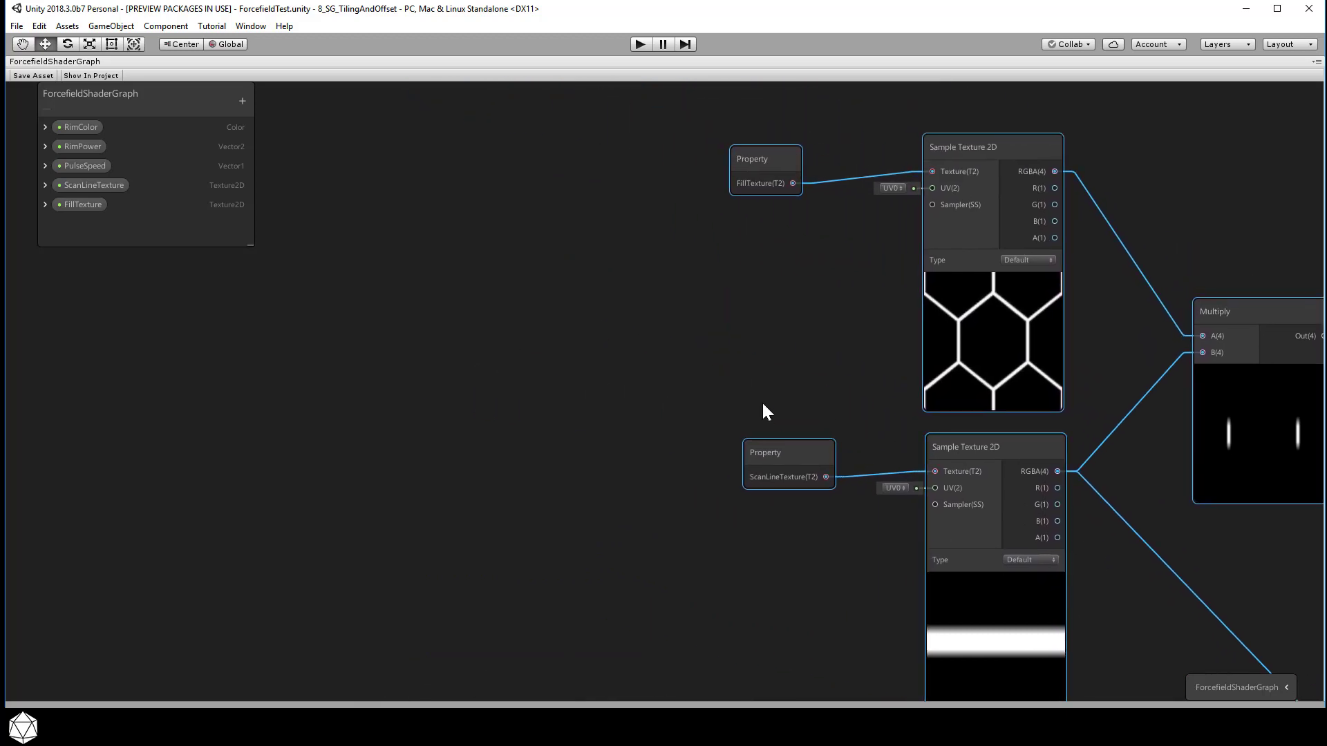
right_click(568, 297)
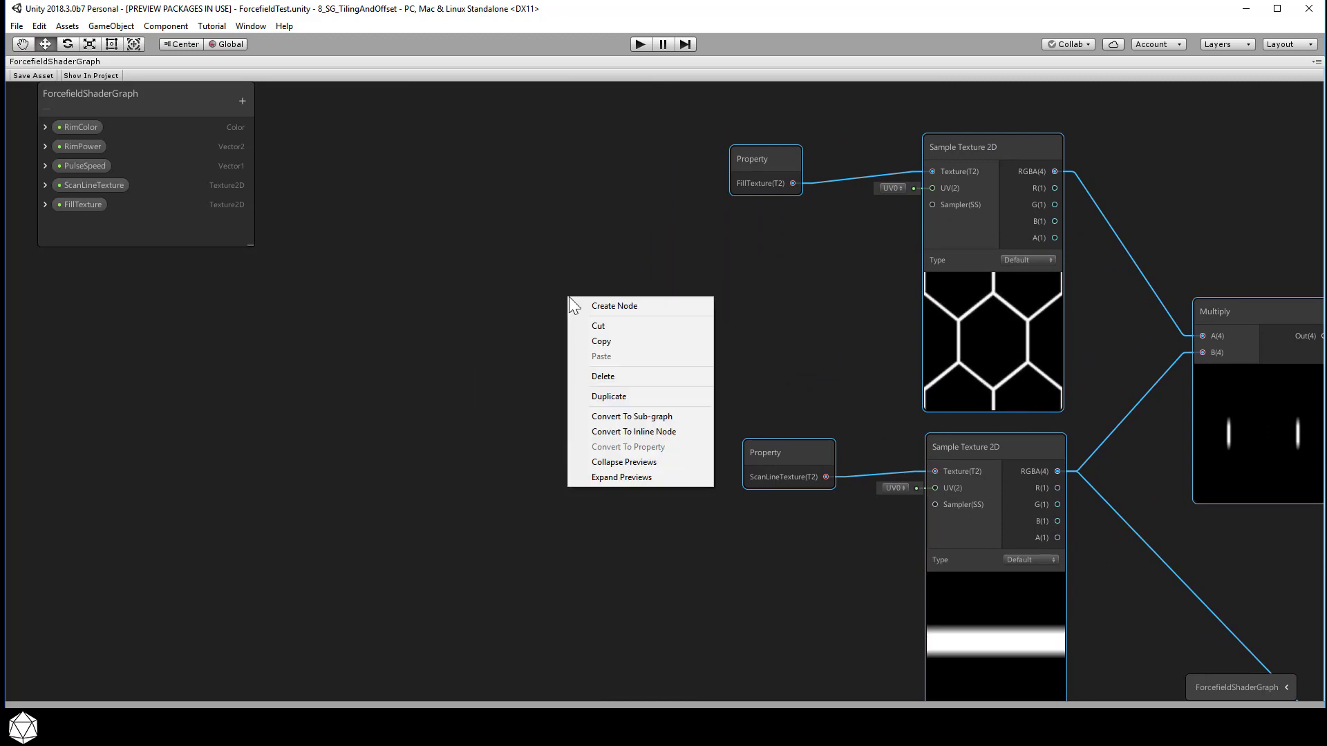
left_click(584, 304)
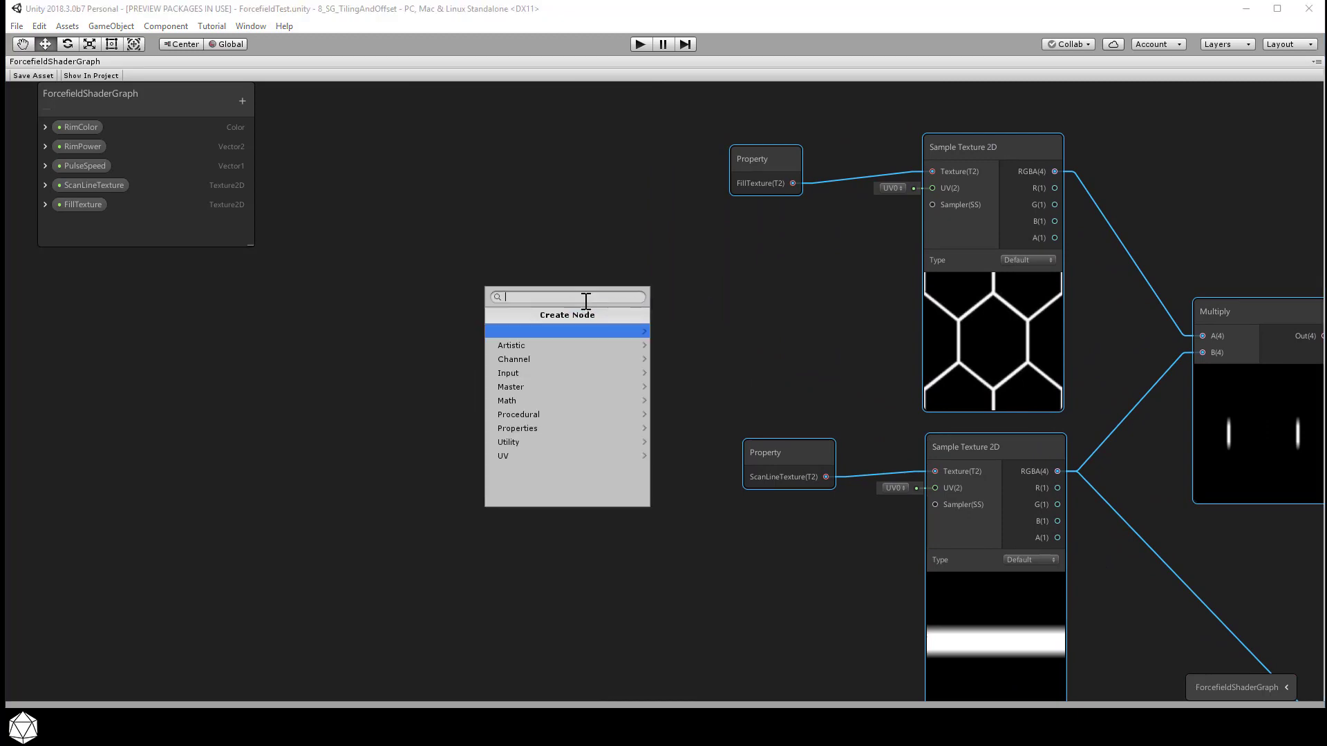
left_click(547, 458)
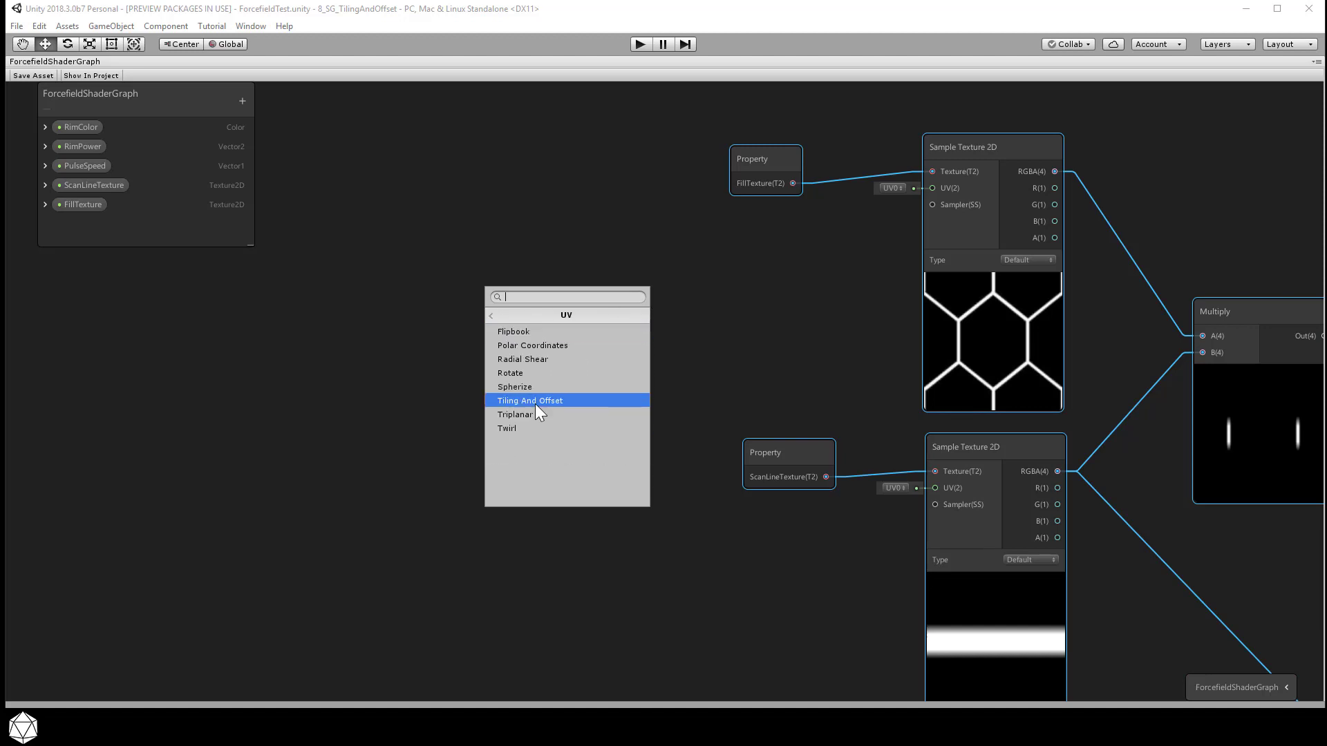
left_click(535, 403)
left_click_drag(627, 330, 627, 219)
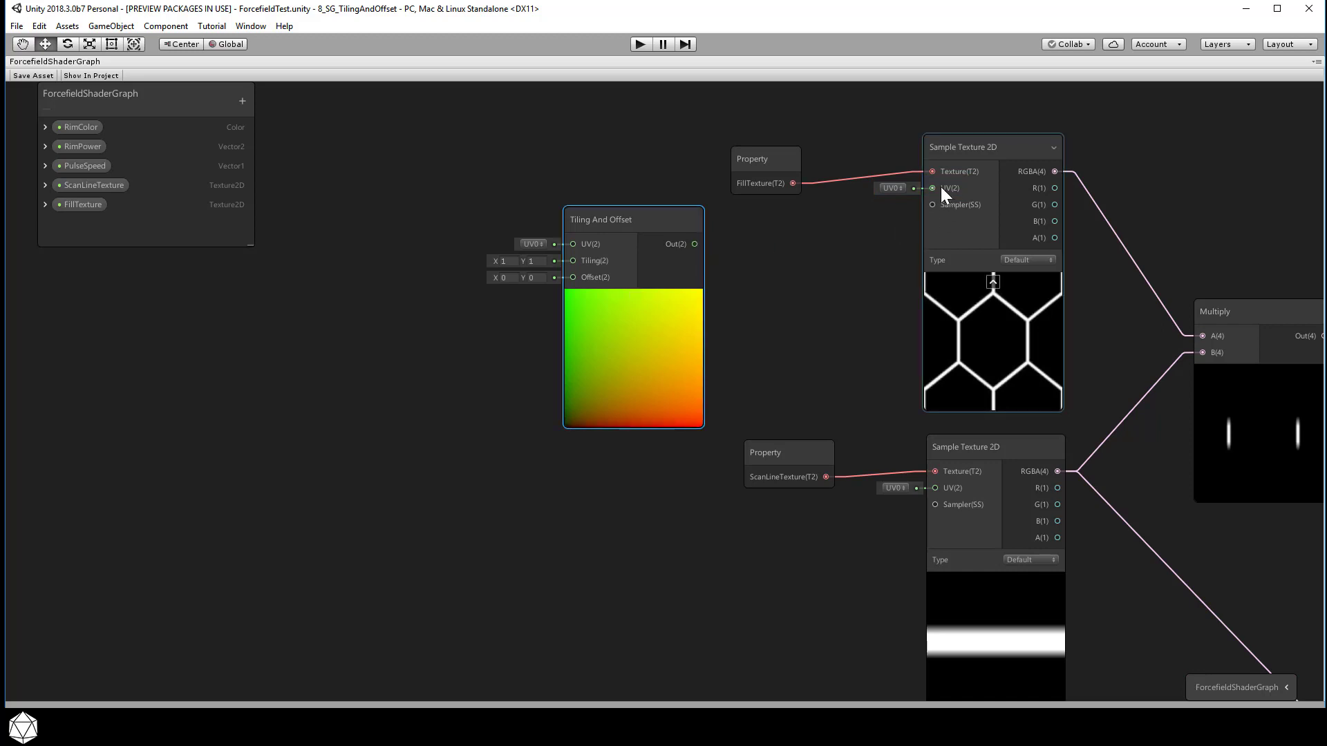
- Connect Tiling And Offset's output to the FillTexture sampler's UV and keep its own UV channel at UV0
middle_click_drag(802, 371, 591, 386)
left_click_drag(483, 259, 716, 202)
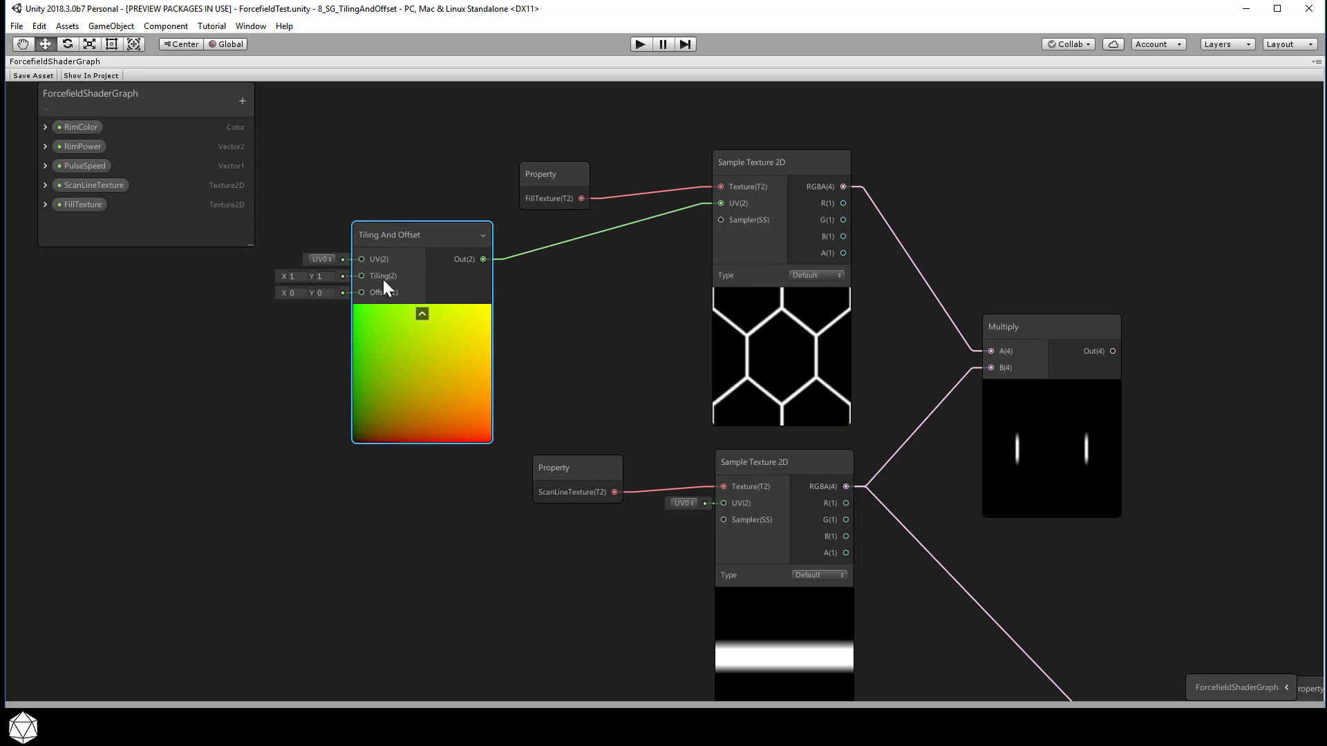
left_click(325, 260)
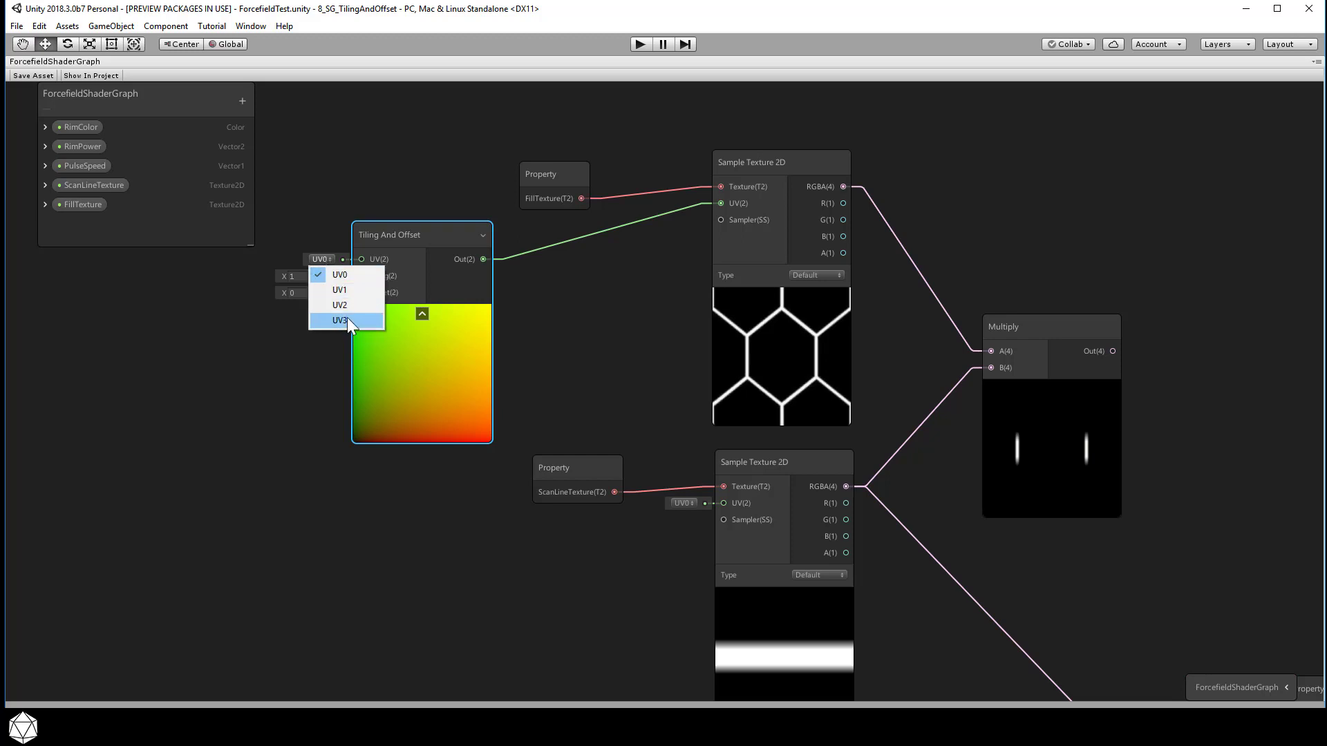
left_click(350, 274)
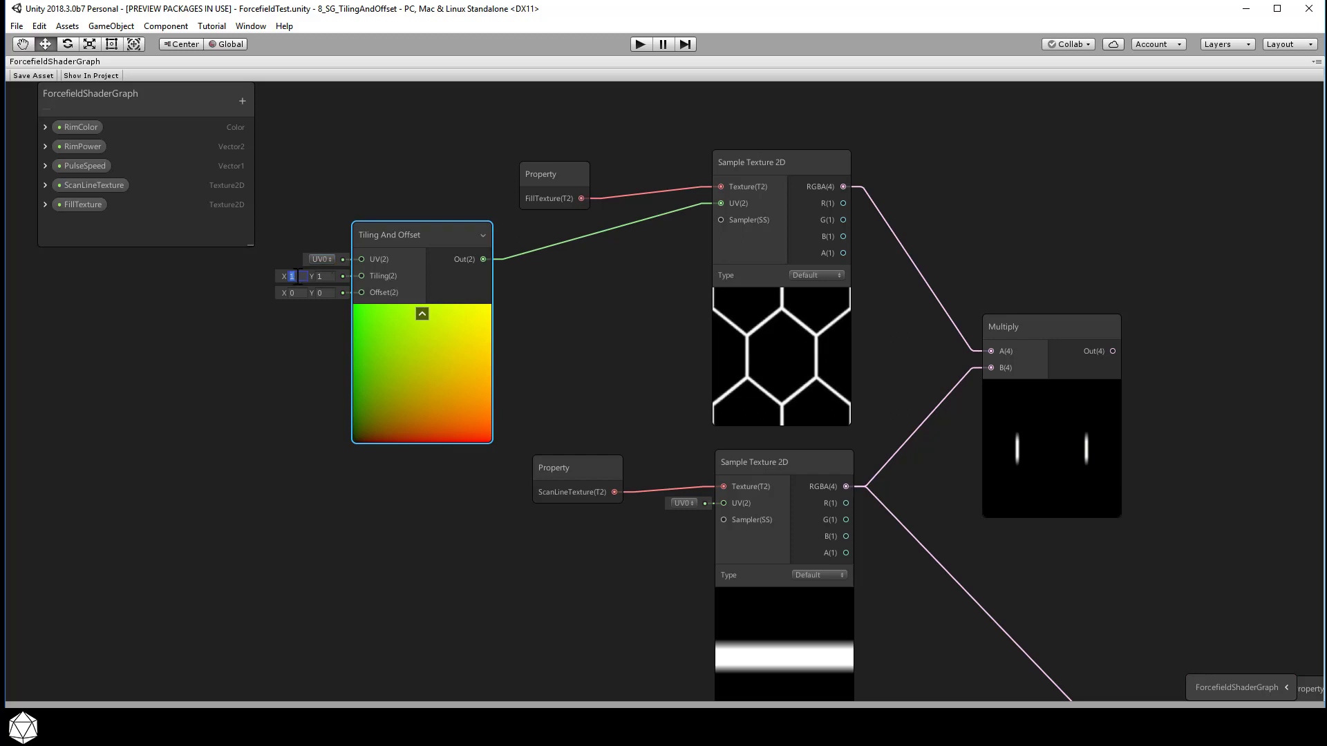
- Try hex texture tilings of X 2, Y 2 and X 3, Y 3 on the Tiling And Offset node
type("2")
left_click(328, 276)
type("2")
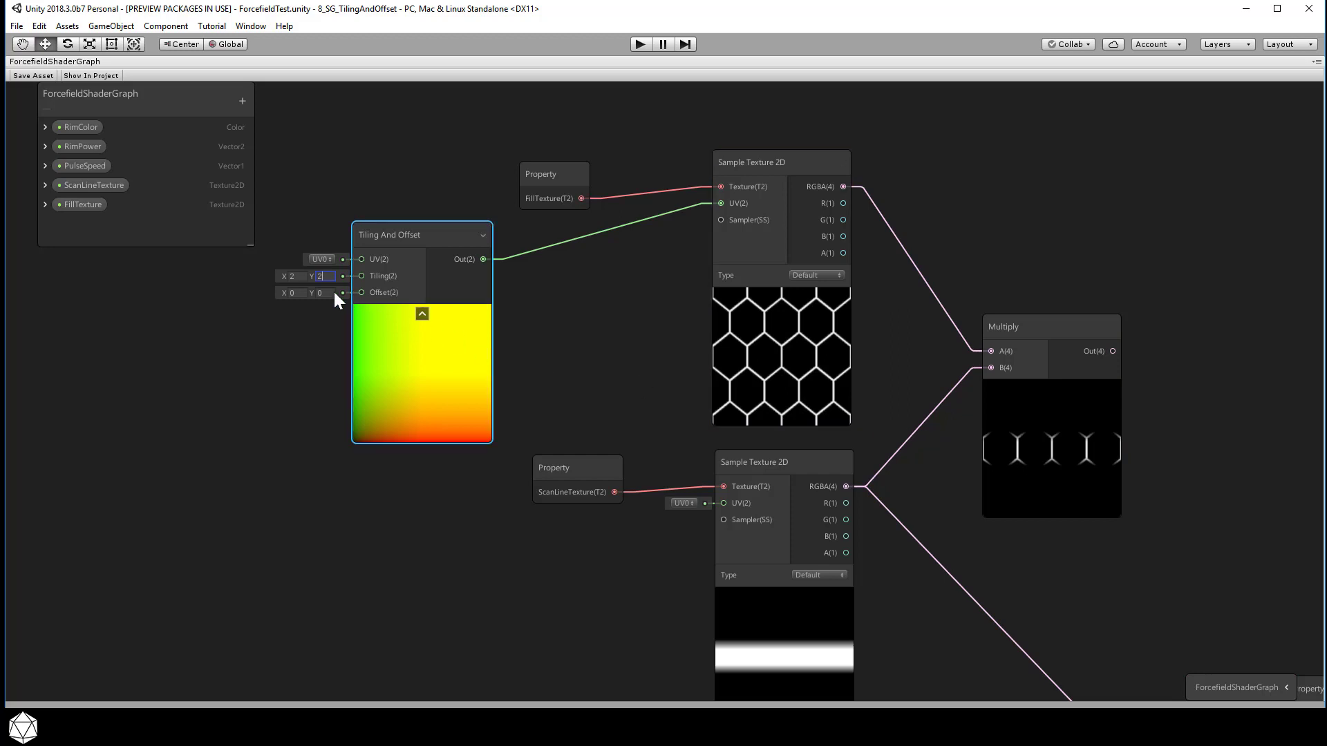
left_click(300, 276)
type("3")
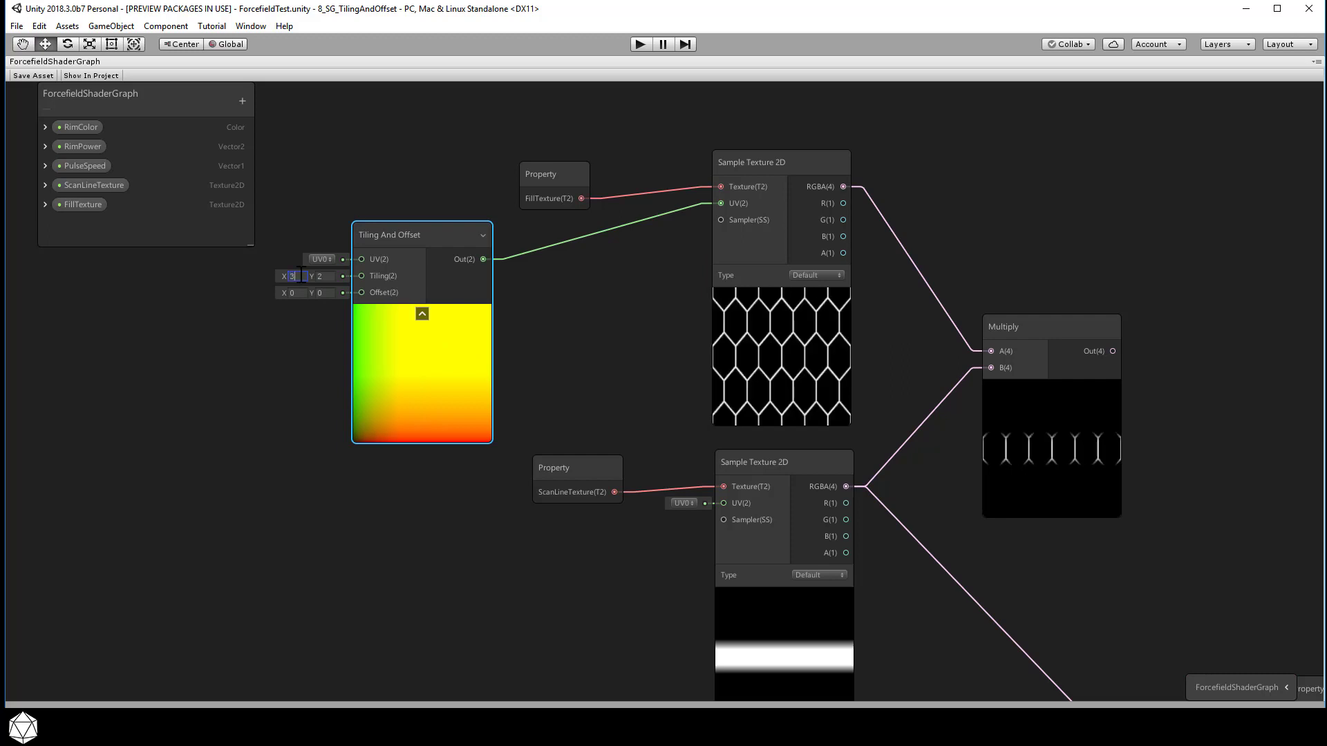
key("Tab")
type("3")
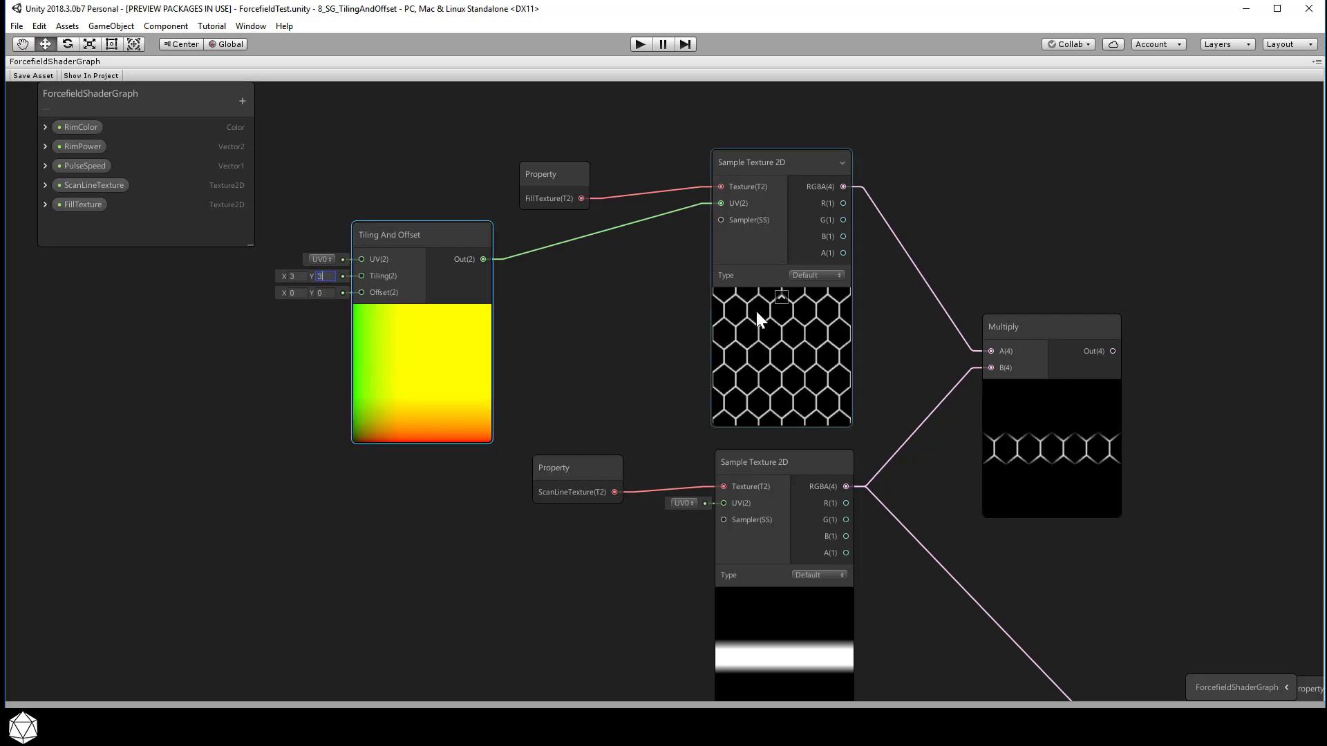
- Set the Tiling And Offset node's tiling to X 10 and Y 10
left_click(292, 276)
type("10")
key("Tab")
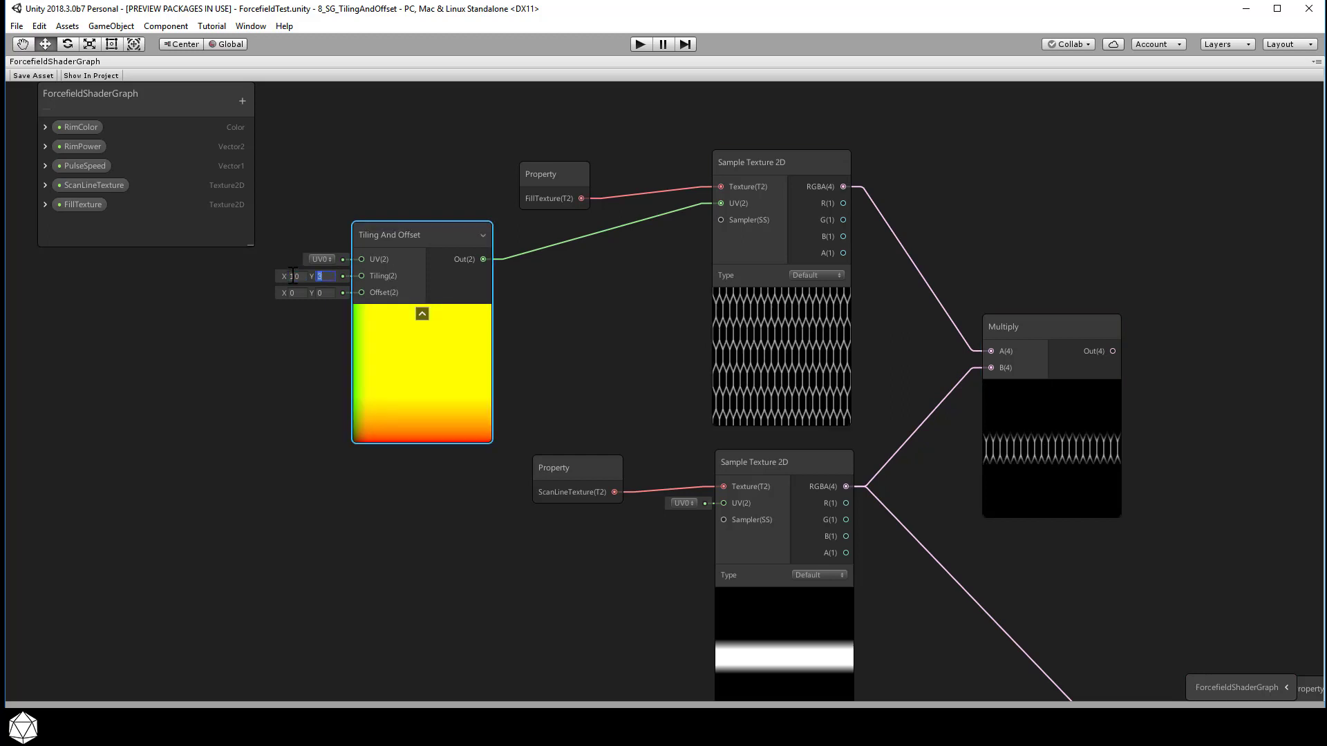
type("10")
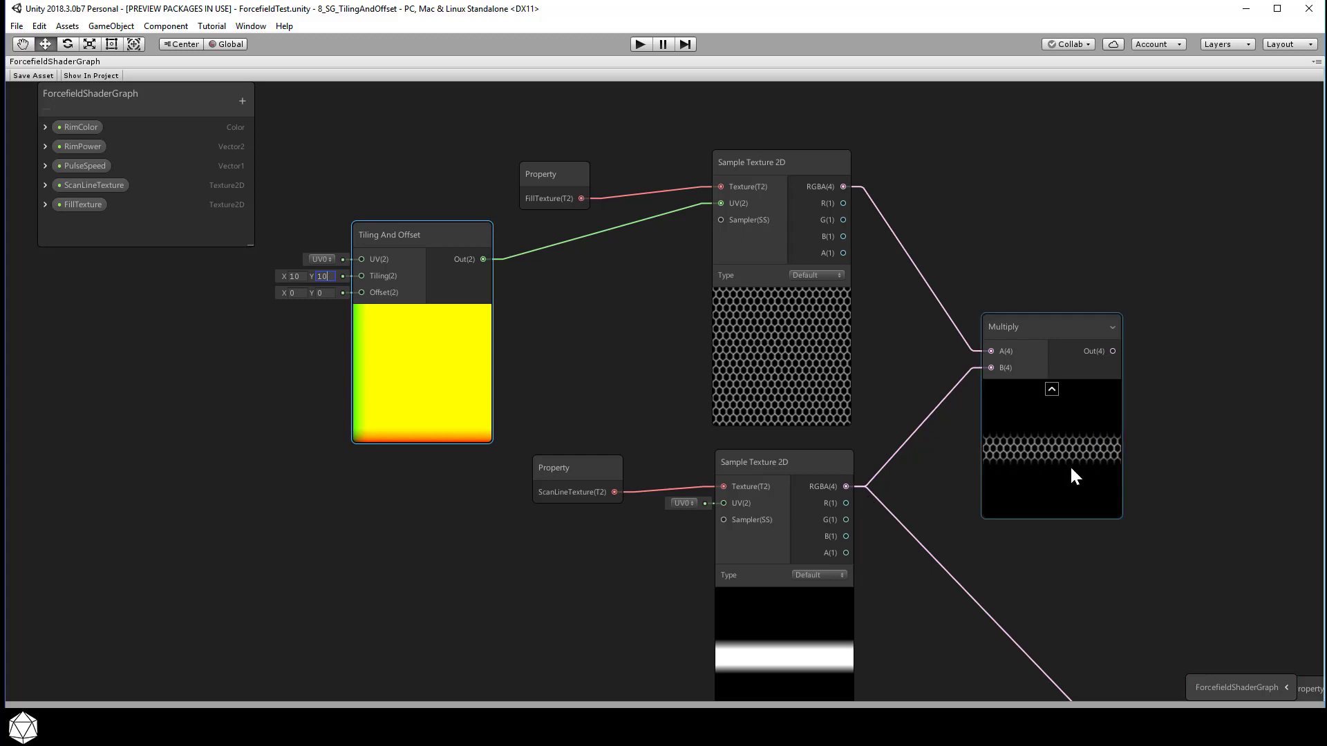
- Delete the connection from the ScanLineTexture sampler's RGBA to Add's A input
middle_click_drag(1029, 602, 749, 460)
middle_click_drag(938, 545, 885, 430)
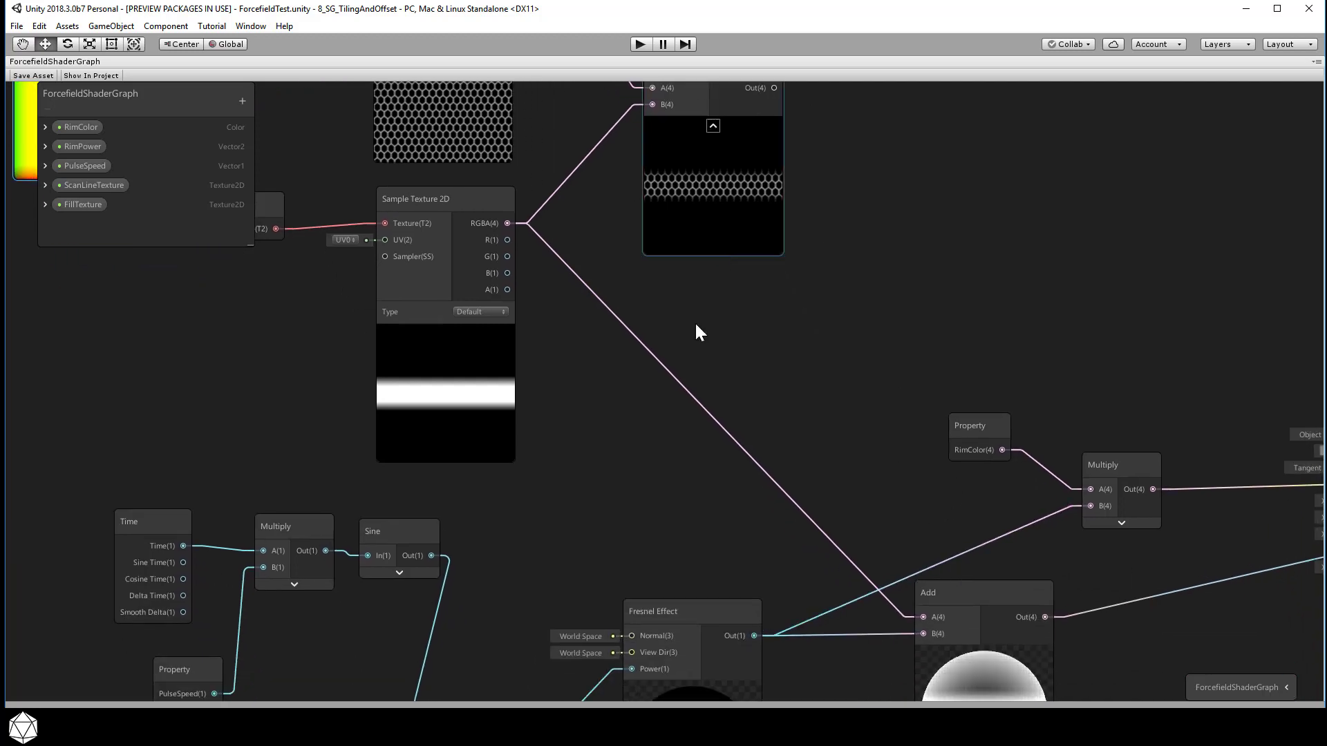
left_click(730, 441)
right_click(731, 441)
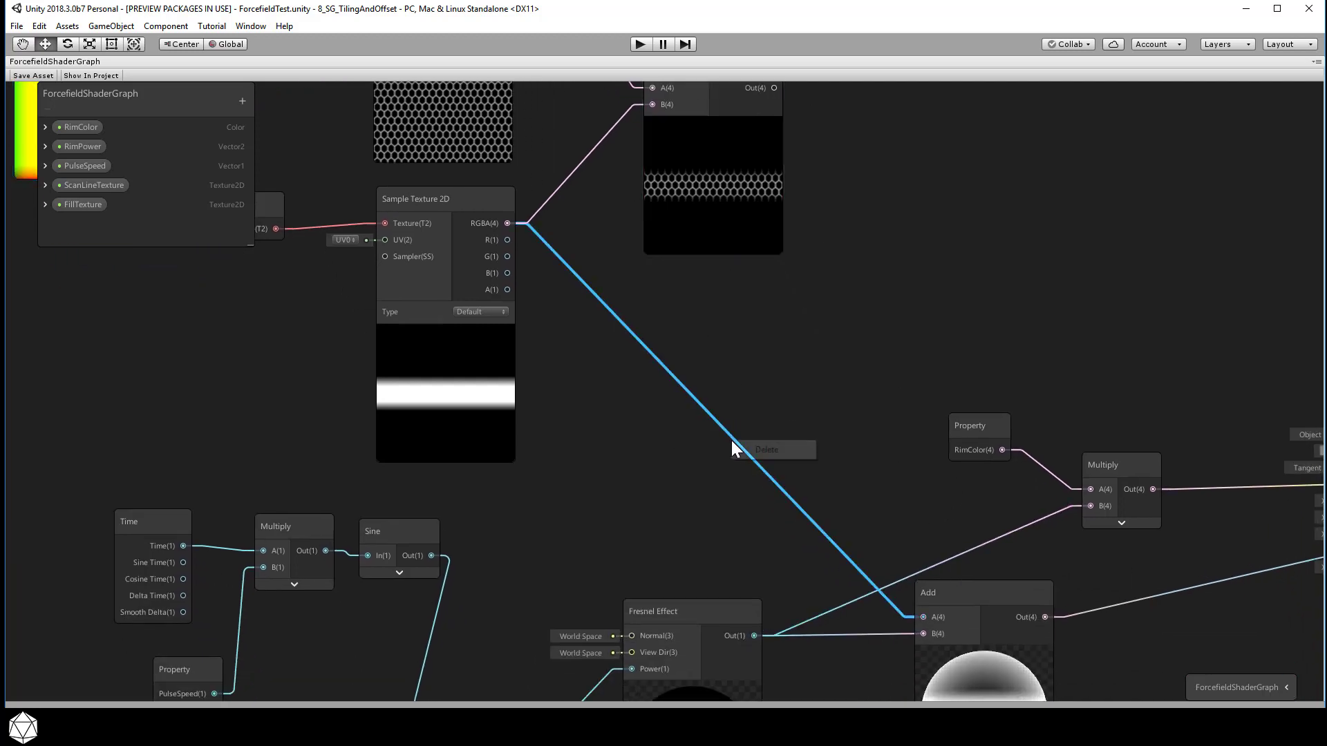
left_click(788, 450)
- Connect the texture Multiply's output to Add's A and move that Multiply node down closer to Add
left_click_drag(727, 90, 926, 593)
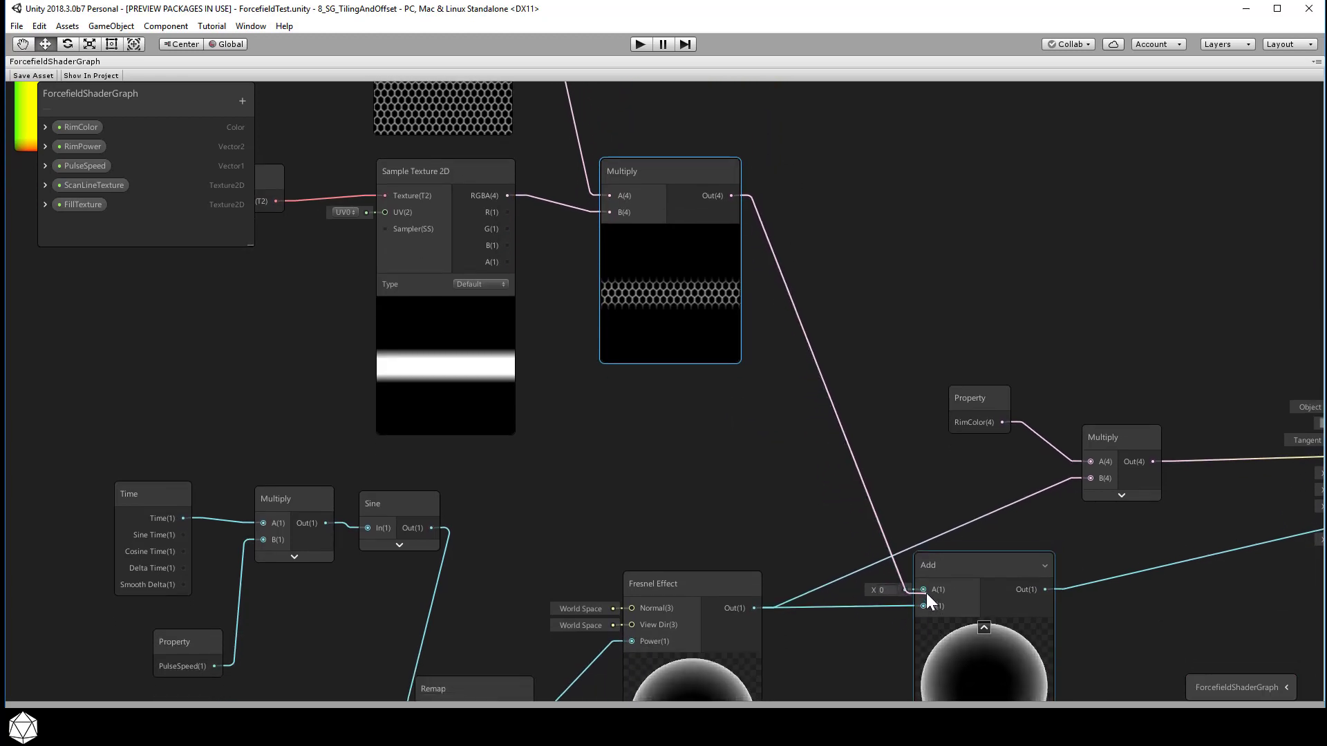
middle_click_drag(906, 490, 853, 404)
left_click_drag(607, 143, 629, 271)
middle_click_drag(795, 374, 736, 260)
middle_click_drag(1137, 449, 874, 443)
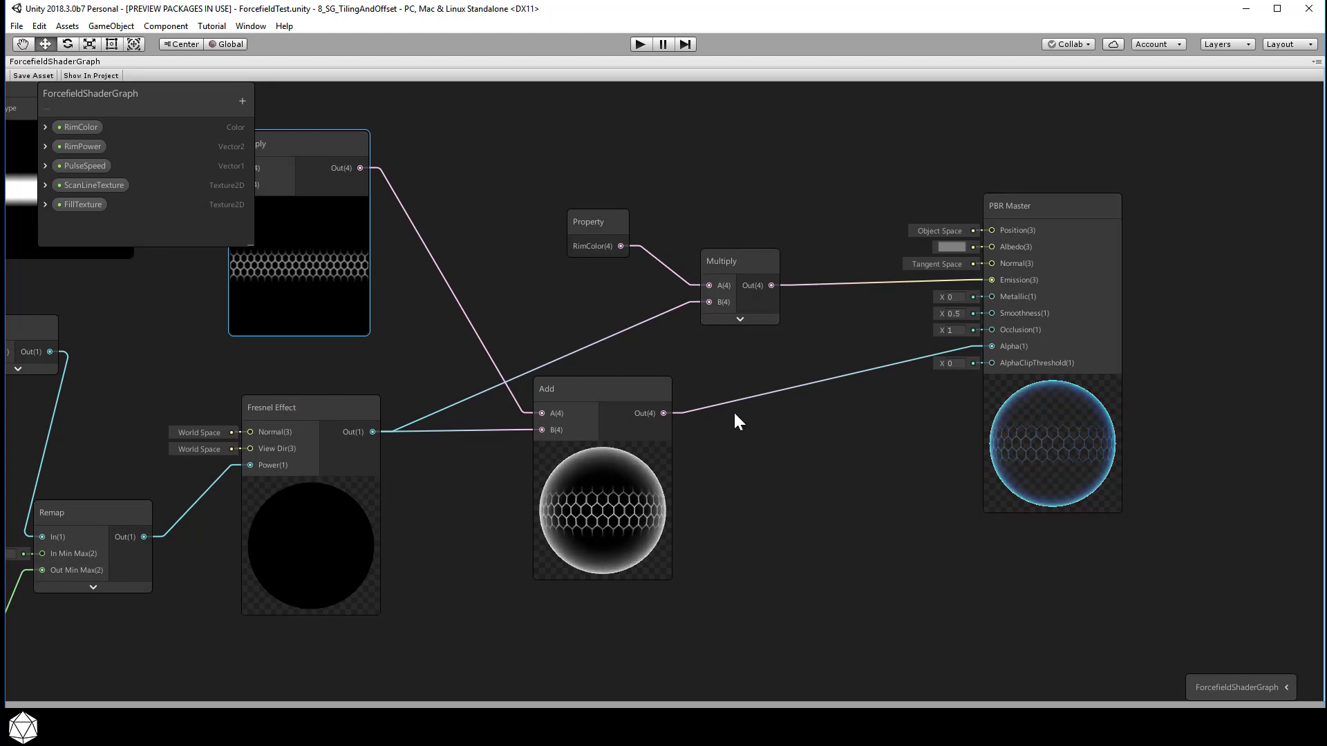
- Delete the connection from Fresnel Effect to the RimColor Multiply's B and place Add close beside Fresnel Effect
left_click_drag(626, 396, 702, 419)
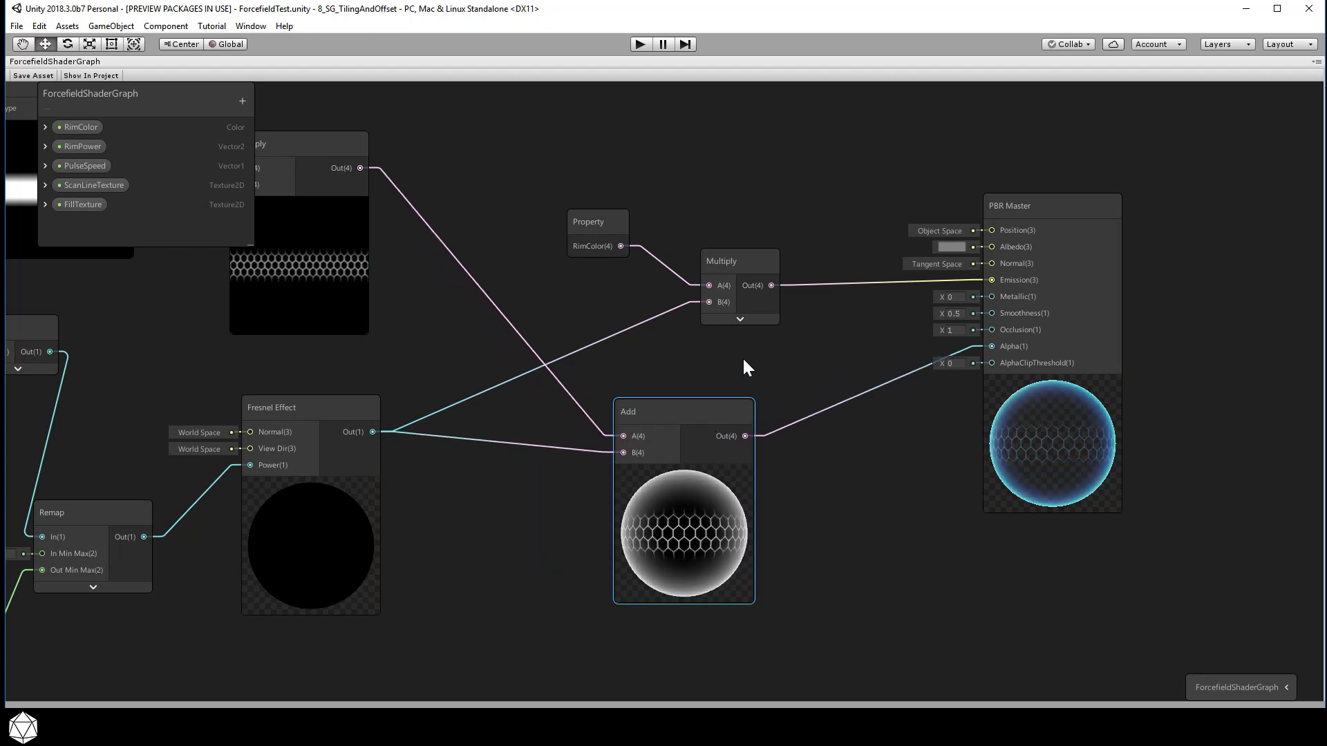
left_click(604, 339)
right_click(606, 340)
left_click(639, 347)
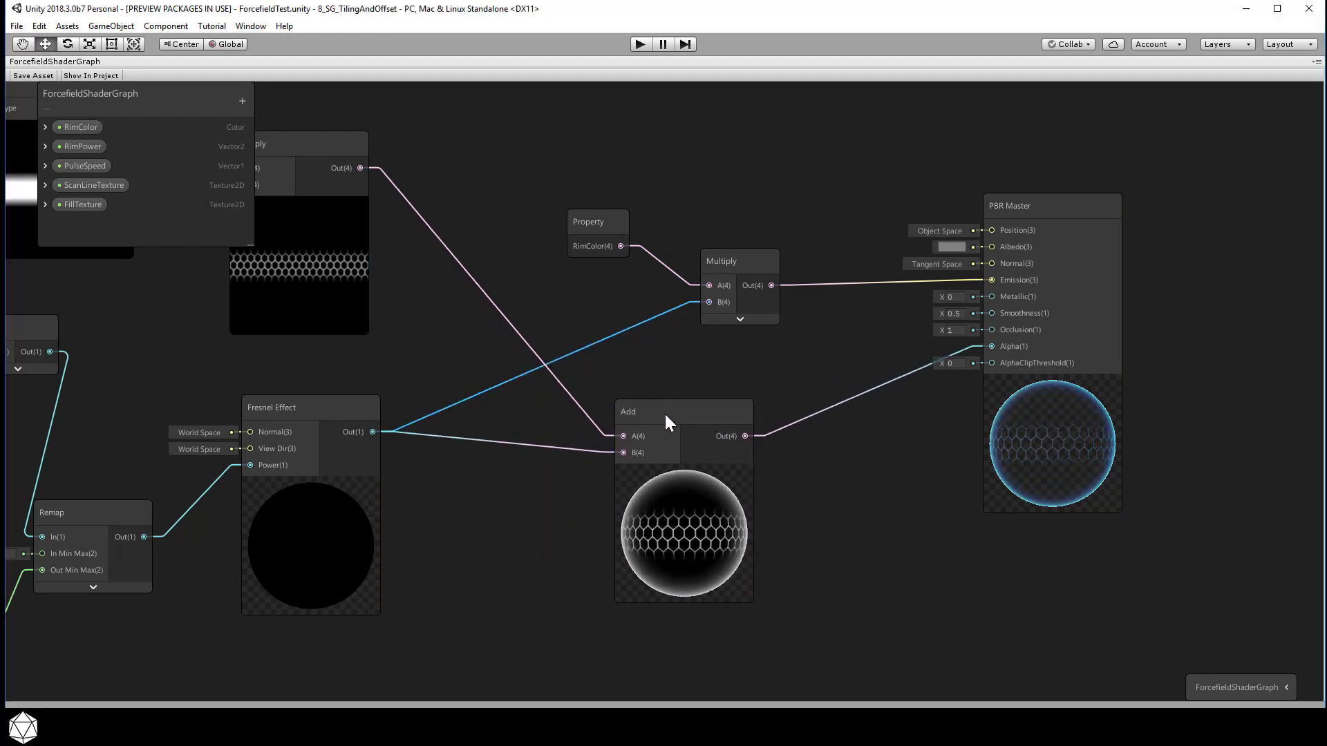
left_click_drag(664, 418, 513, 416)
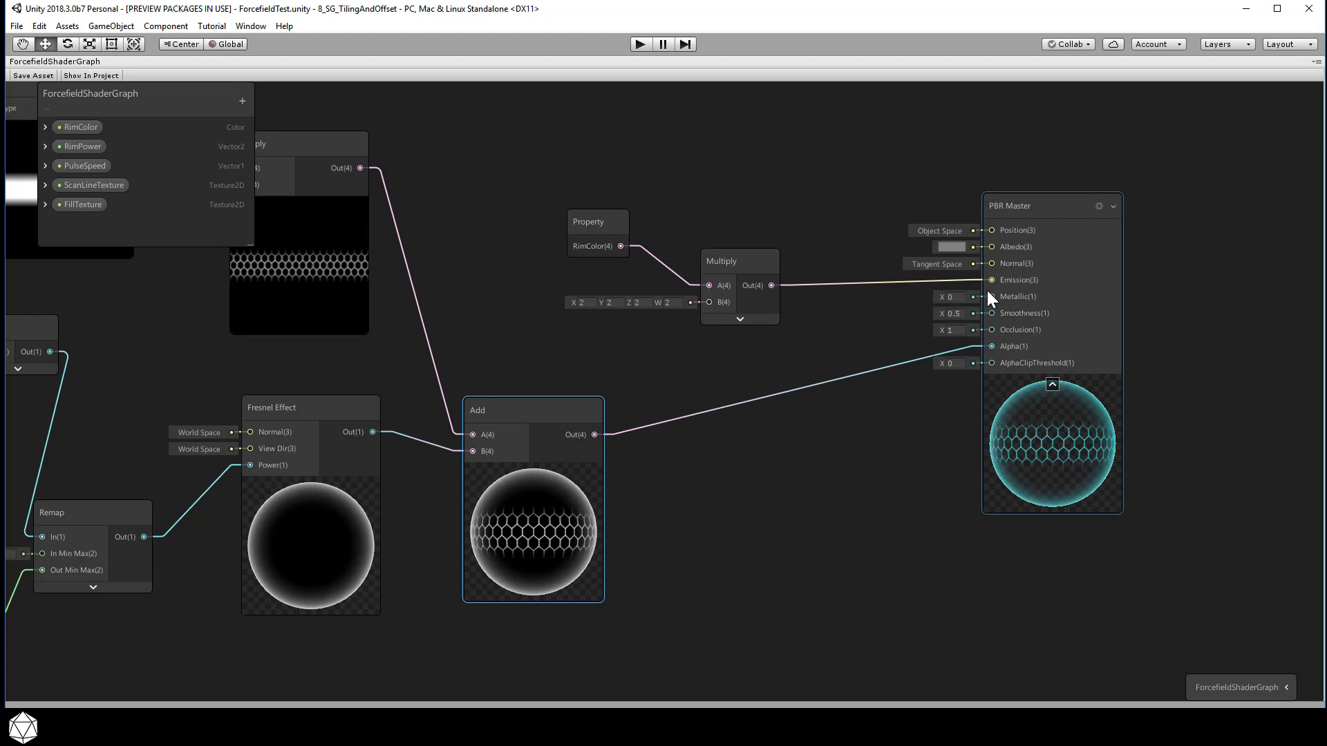
- Expand the RimColor Multiply's preview, connect Add's output to its B input, and move it and the RimColor property higher
left_click(741, 319)
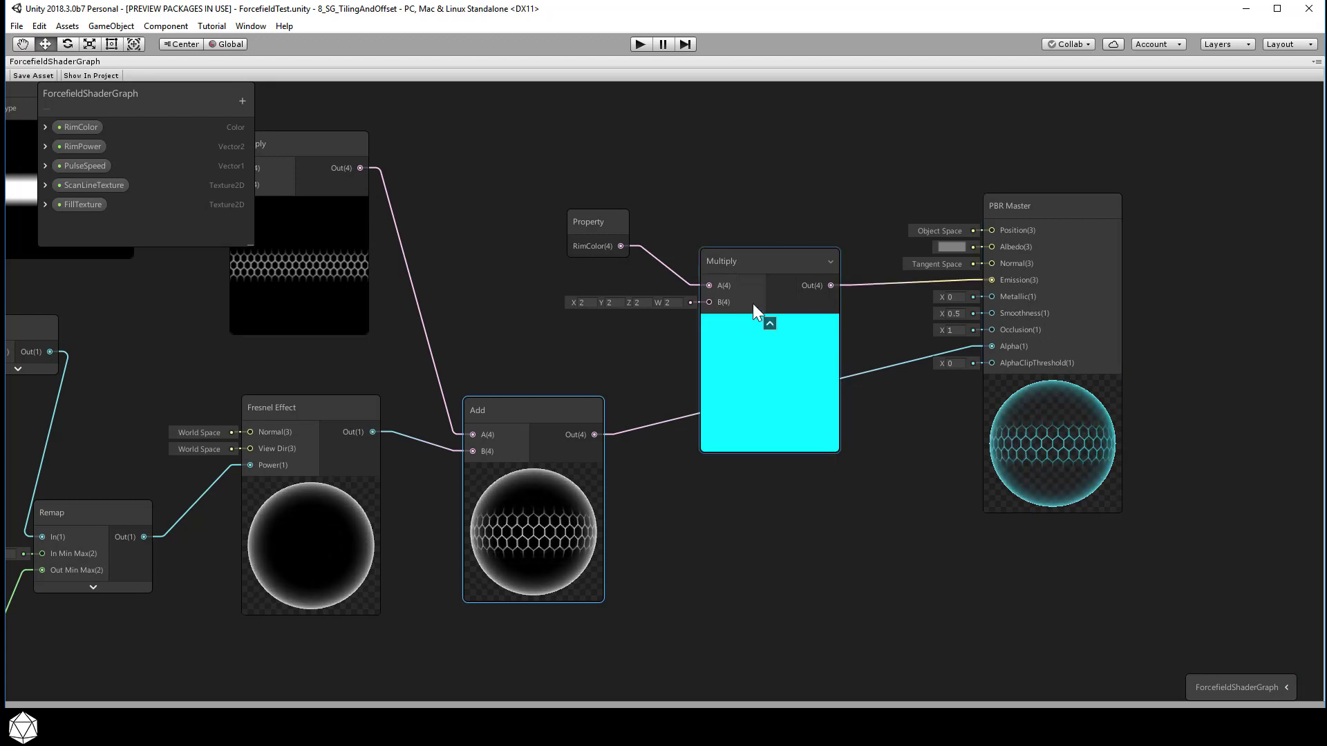
left_click_drag(760, 261, 758, 198)
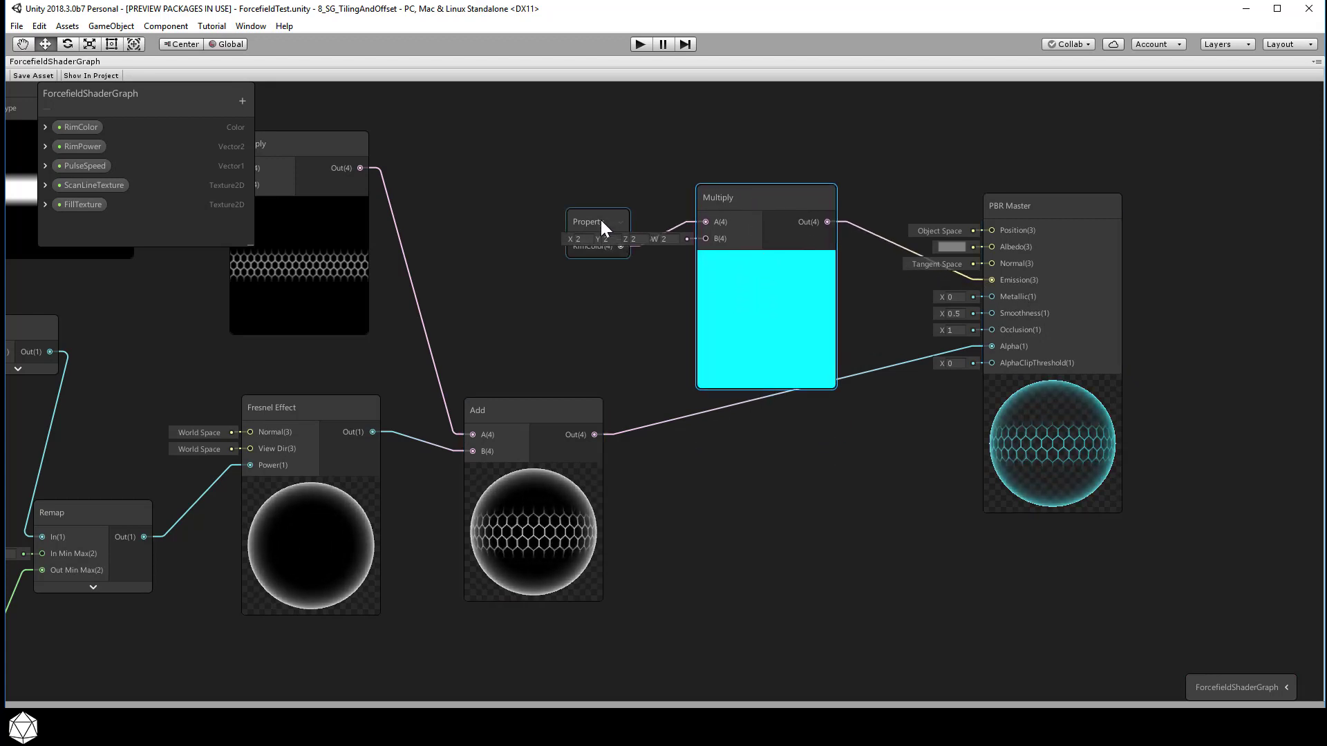
left_click_drag(602, 219, 573, 171)
left_click_drag(592, 434, 705, 238)
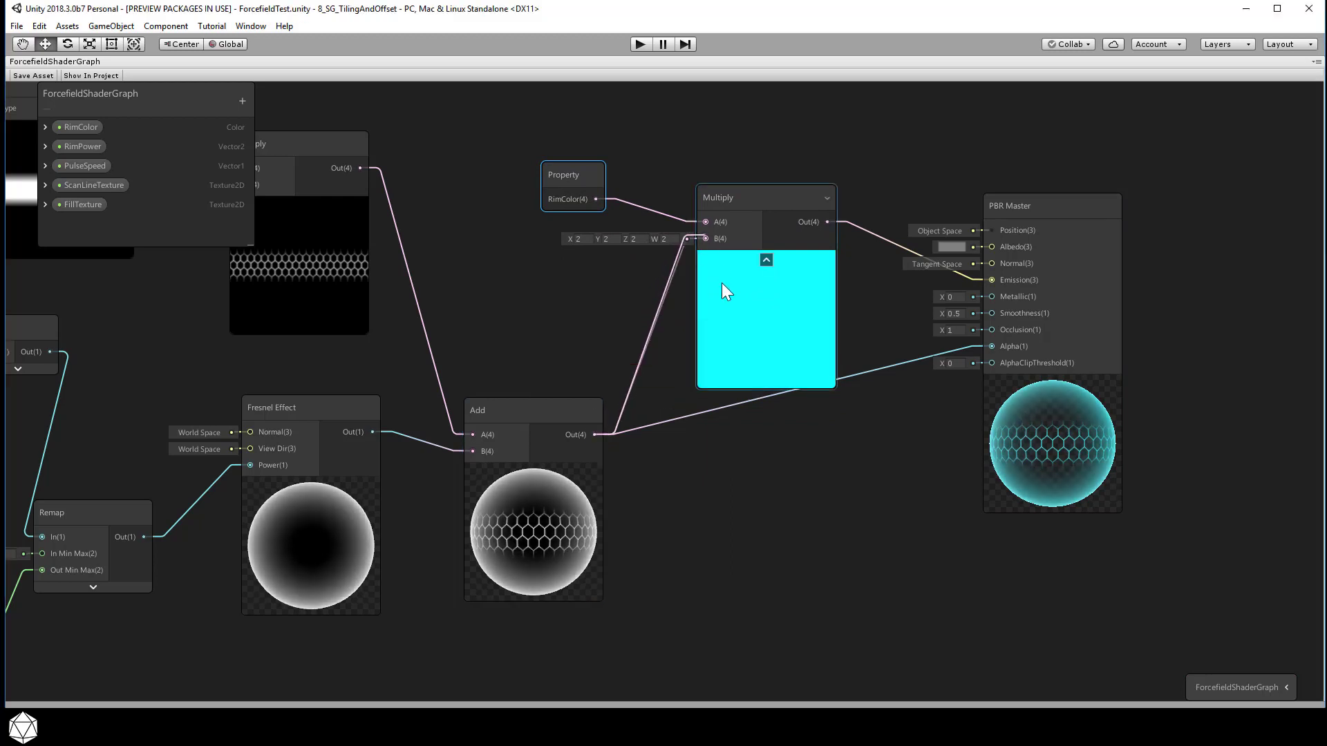
left_click_drag(780, 199, 777, 158)
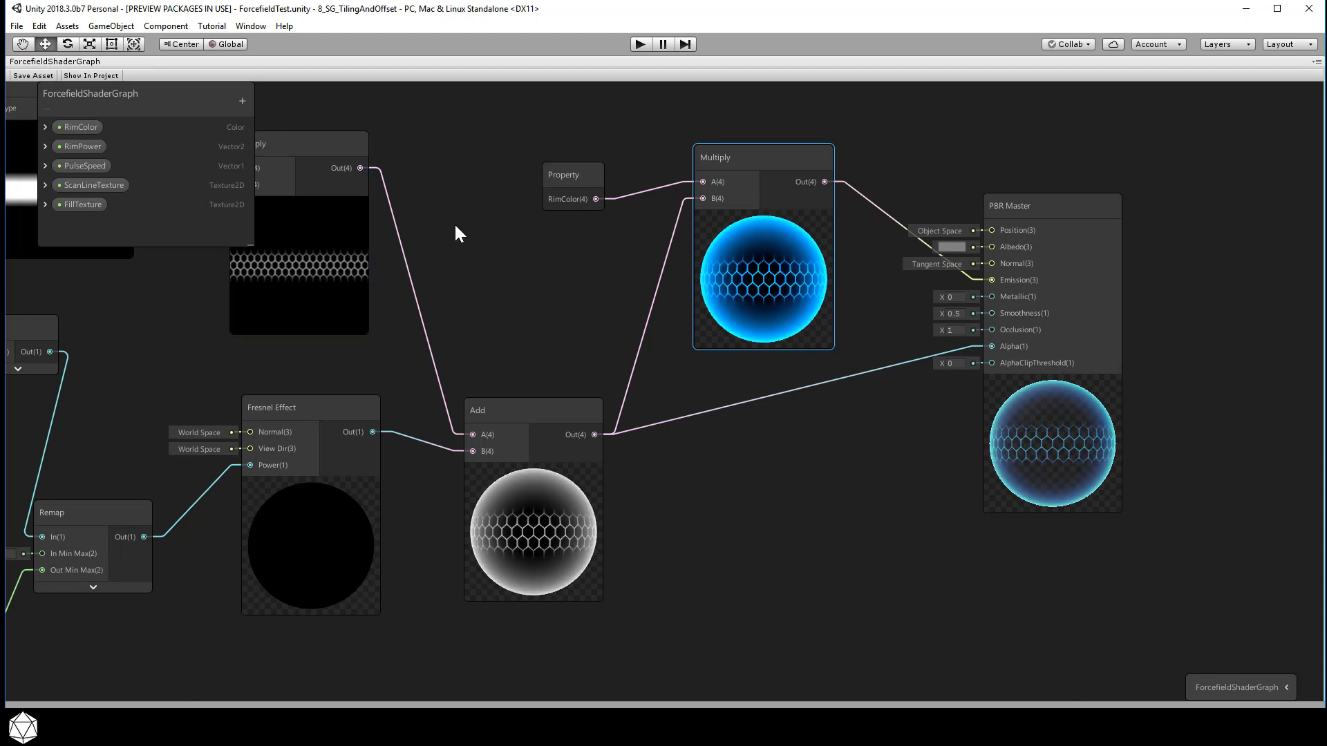
- Add a Vector2 property named FillTiling with default X 10 and Y 10 to the graph's properties
middle_click_drag(452, 222, 1237, 584)
middle_click_drag(756, 331, 909, 371)
left_click(242, 101)
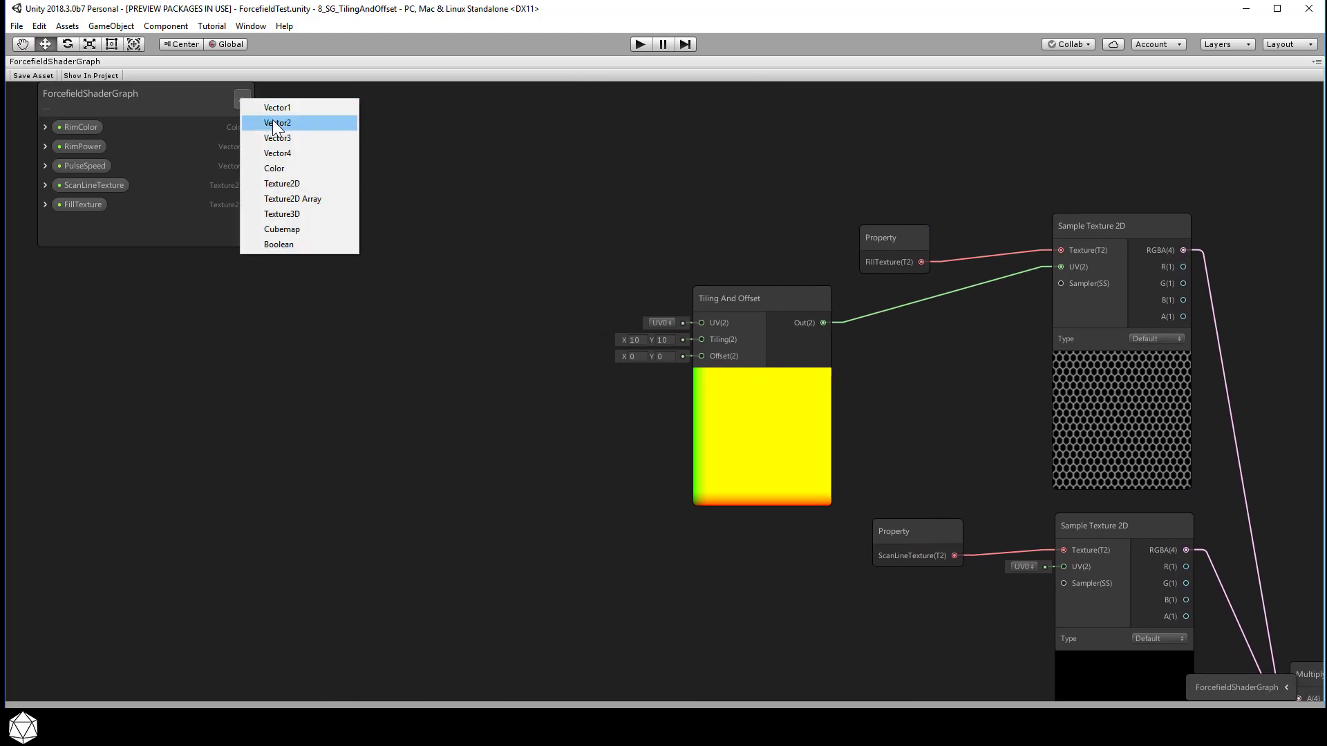
left_click(296, 122)
type("F")
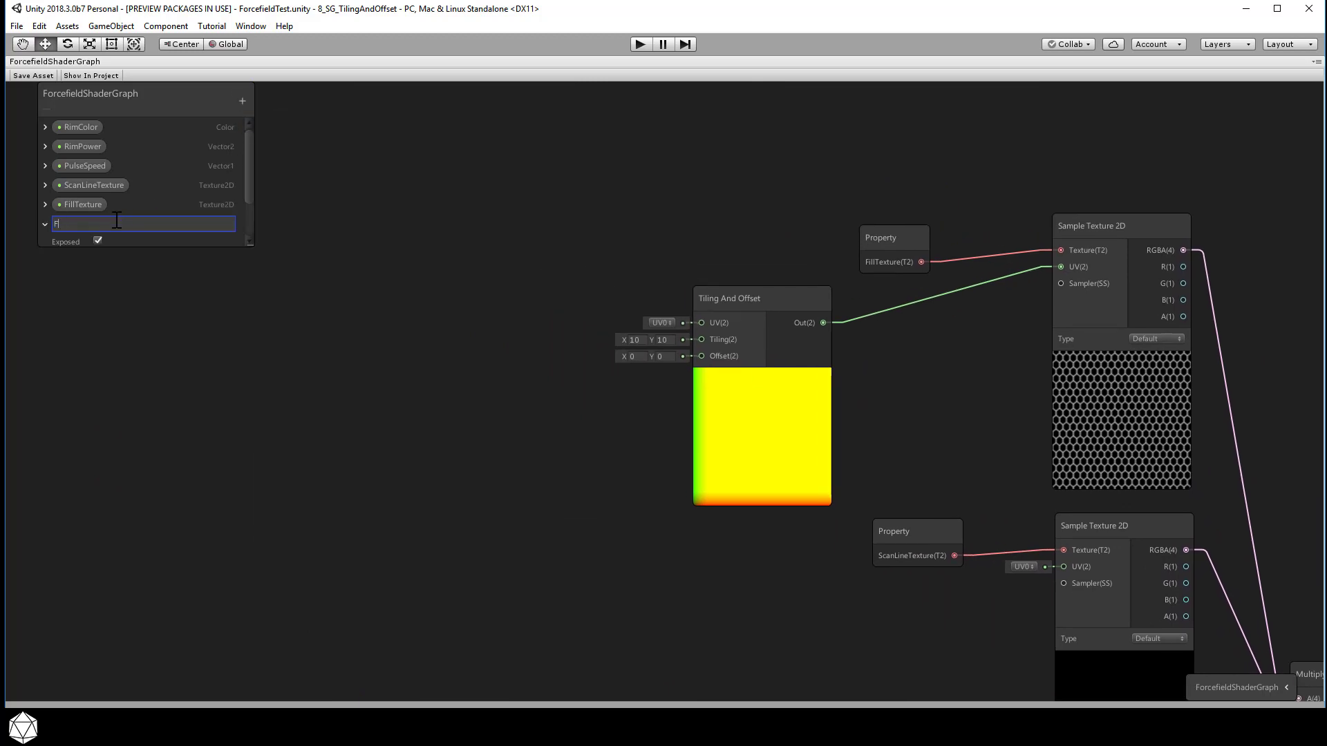
type("illTiling")
key("Return")
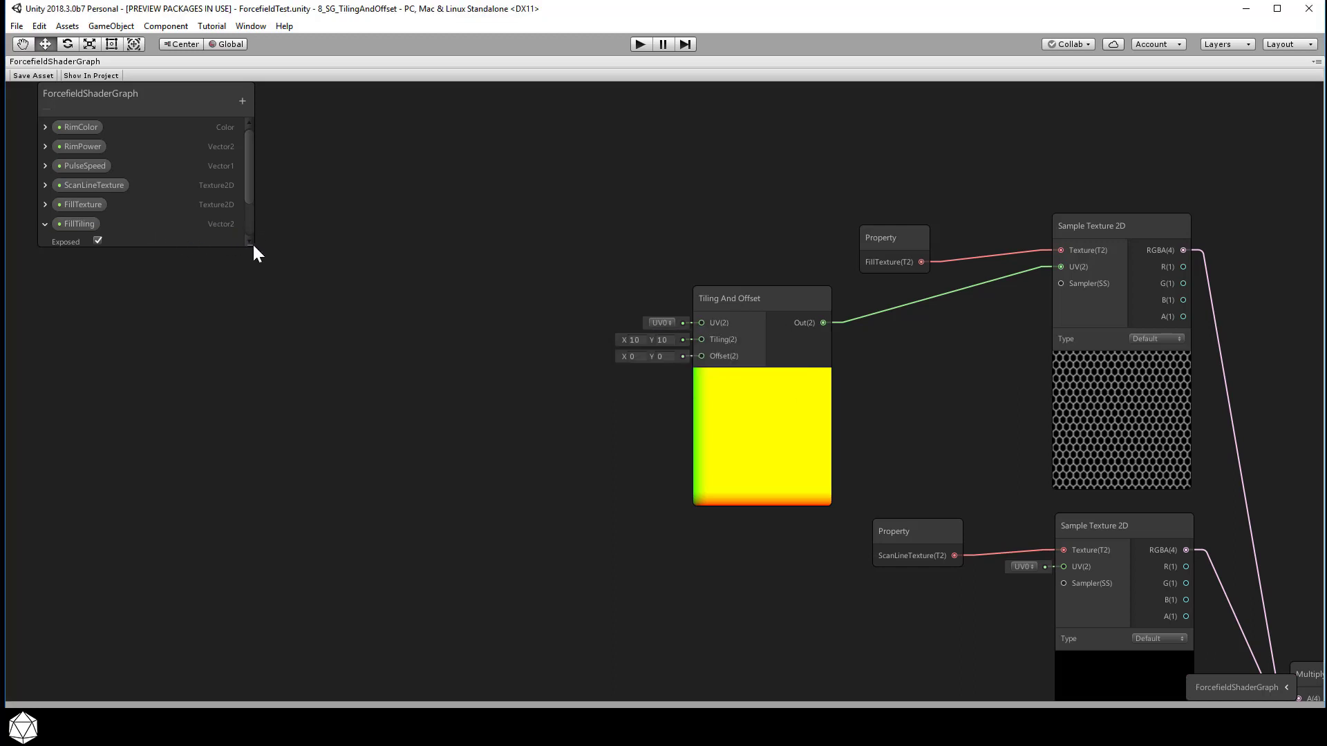
left_click_drag(251, 243, 251, 395)
left_click(147, 277)
key("Tab")
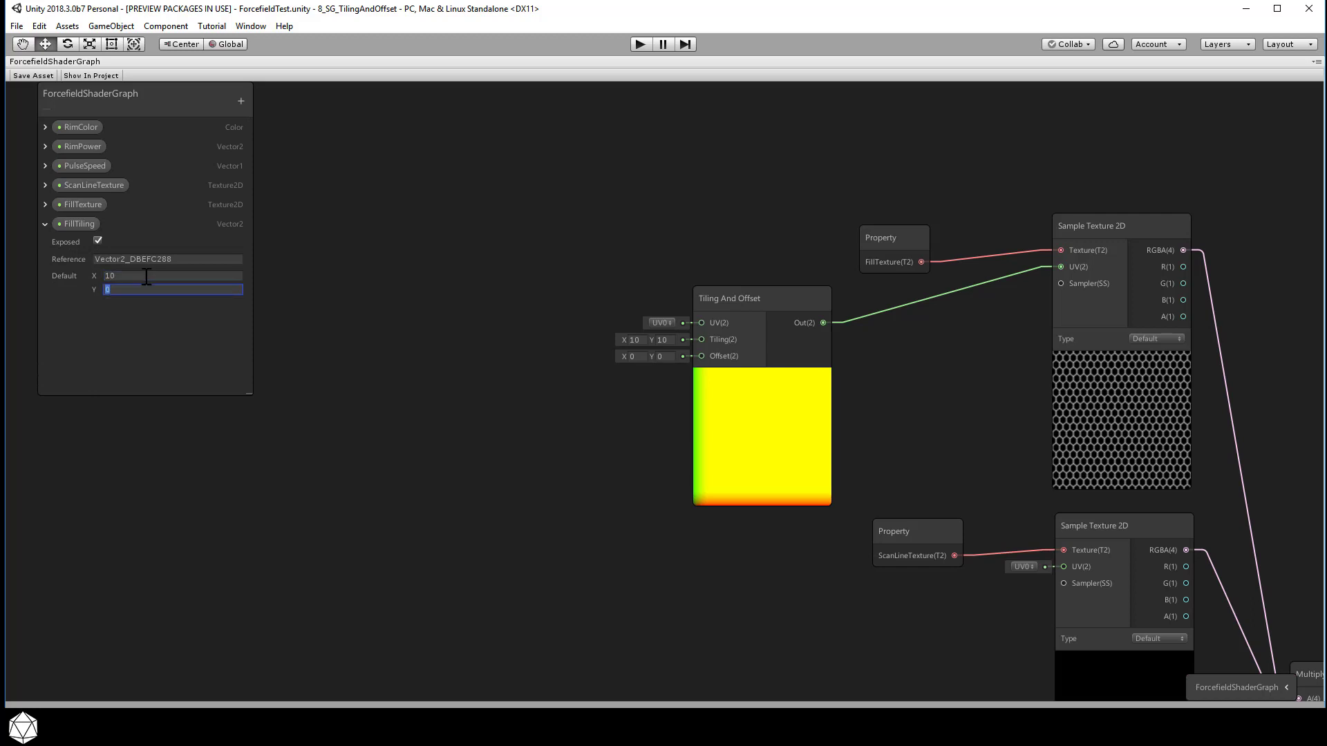
- Add a Vector2 property named FillOffset and collapse the details of FillTiling and FillOffset
left_click(241, 101)
left_click(280, 129)
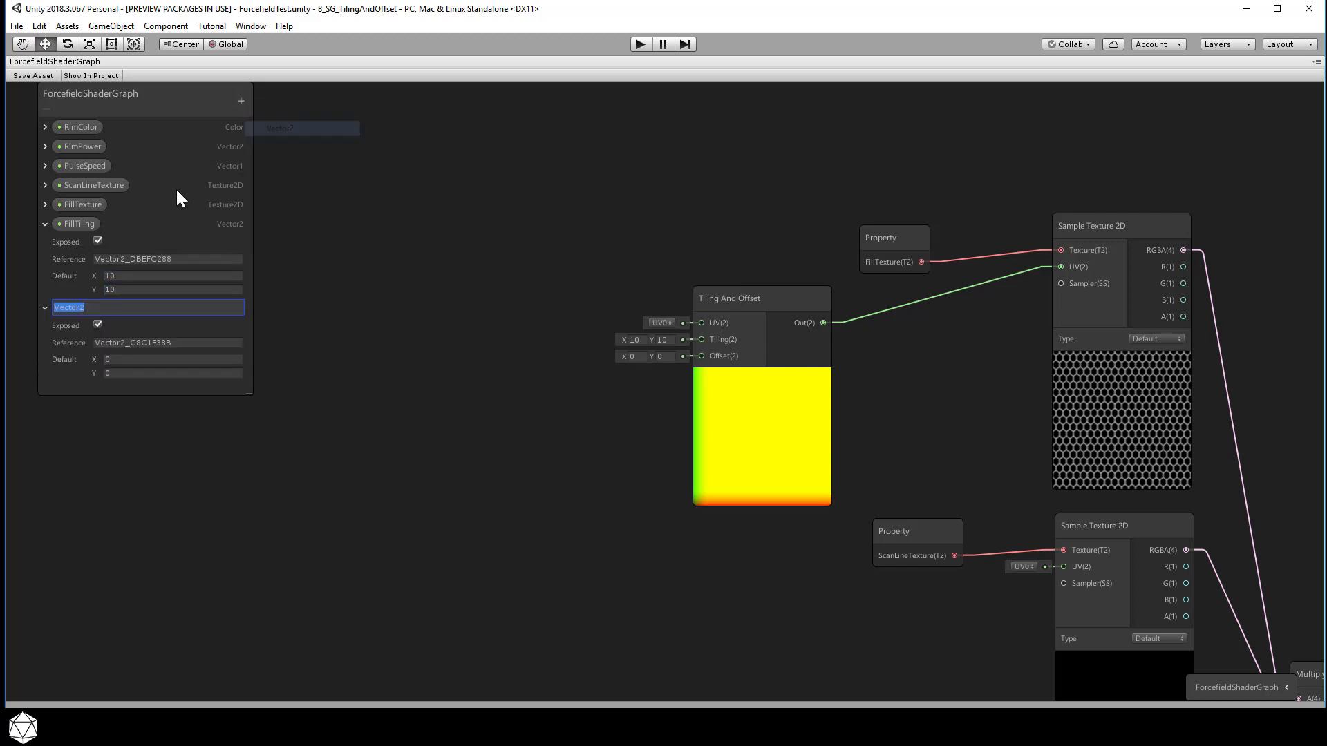
type("FillOffset")
key("Return")
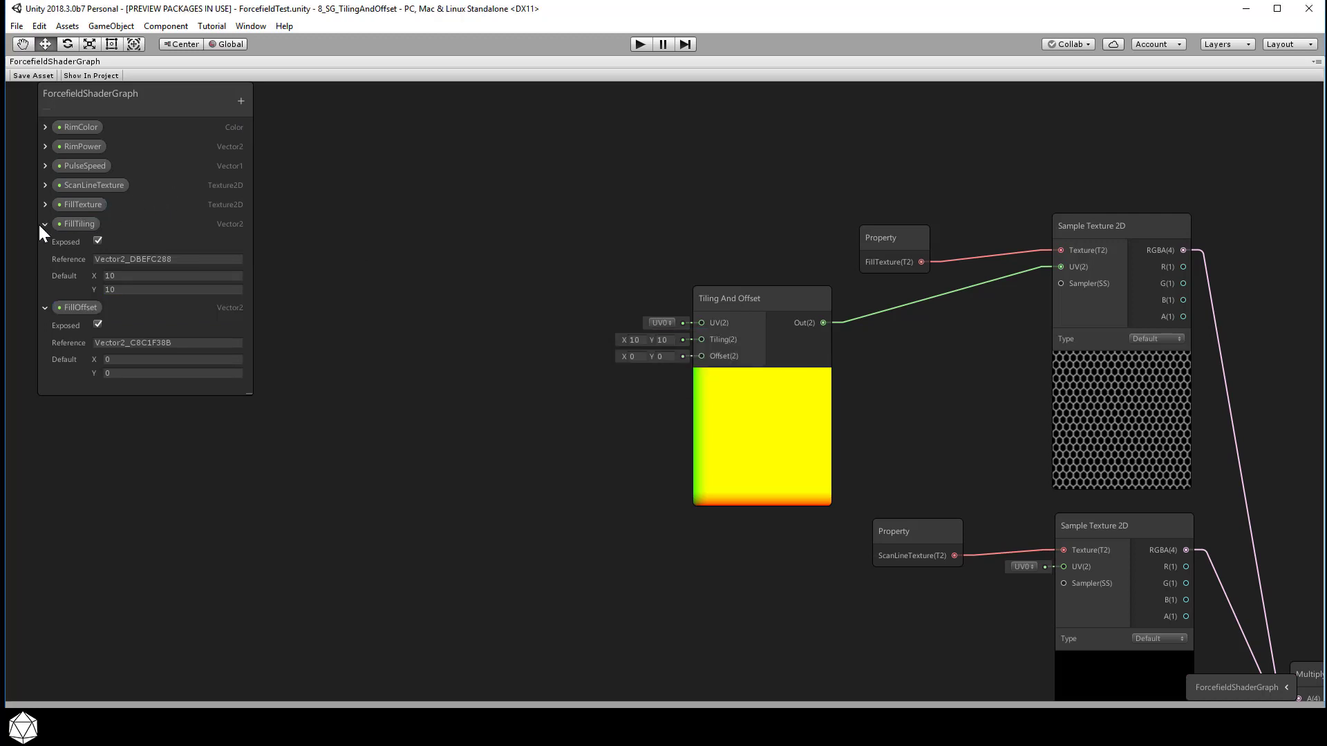
left_click(44, 225)
left_click(44, 242)
- Place FillTiling and FillOffset in the graph and connect them to the Tiling And Offset node's Tiling and Offset inputs
left_click_drag(73, 240, 81, 199)
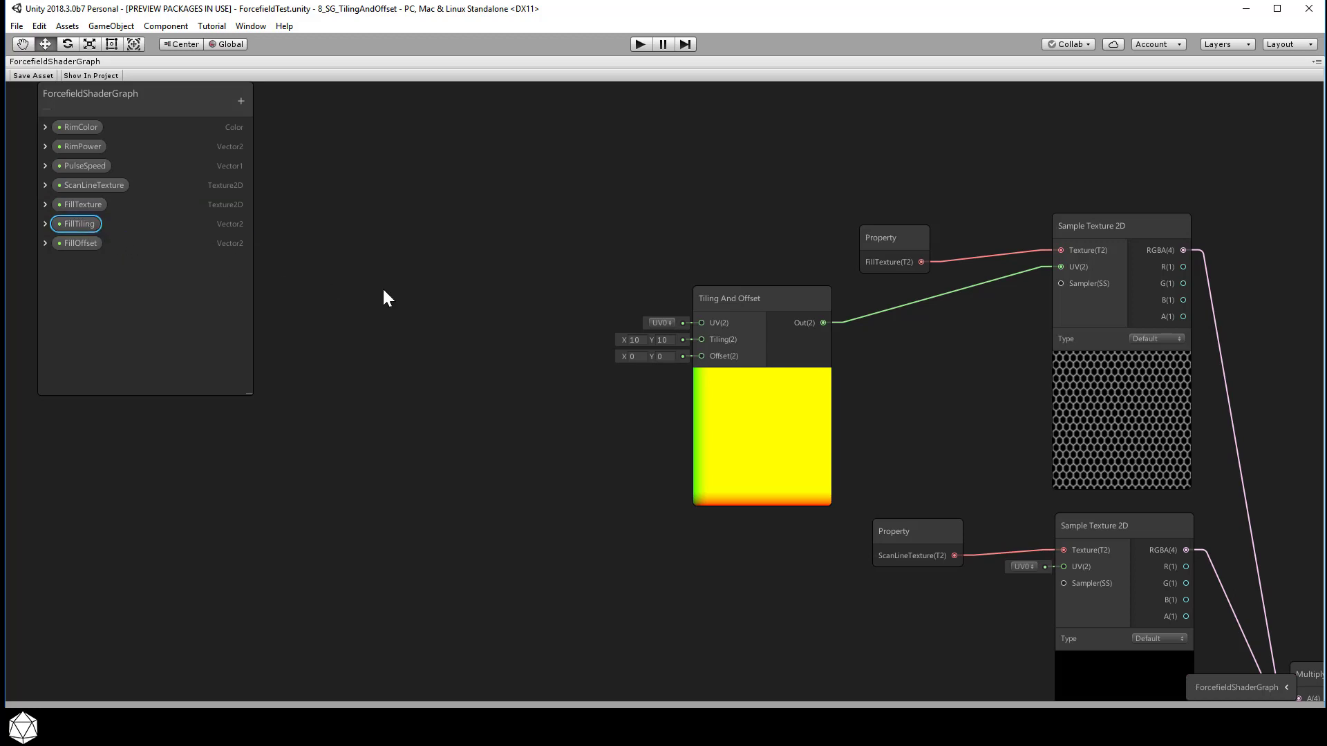
left_click_drag(449, 299, 450, 300)
left_click_drag(453, 372, 489, 389)
left_click_drag(502, 336, 700, 340)
left_click_drag(516, 416, 700, 356)
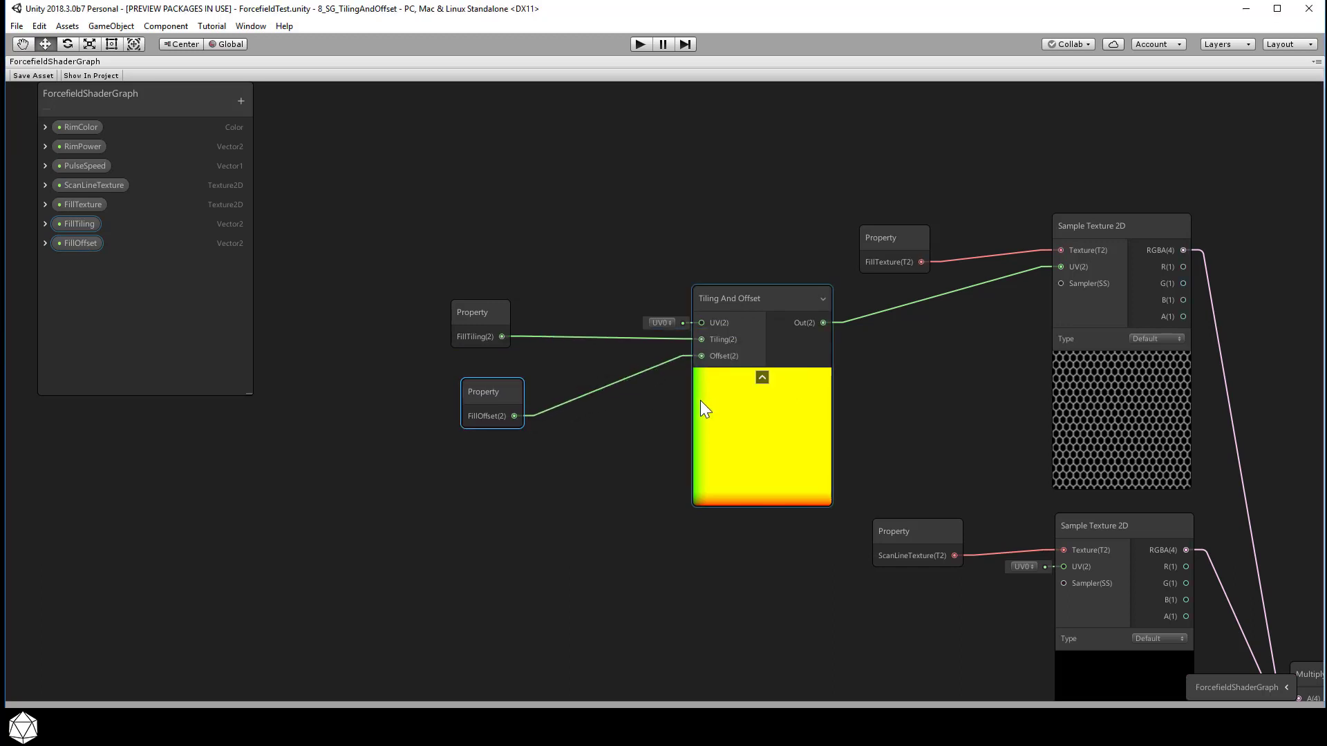
- Save the shader graph asset and restore the maximized graph window to the normal editor layout
left_click(40, 77)
right_click(148, 61)
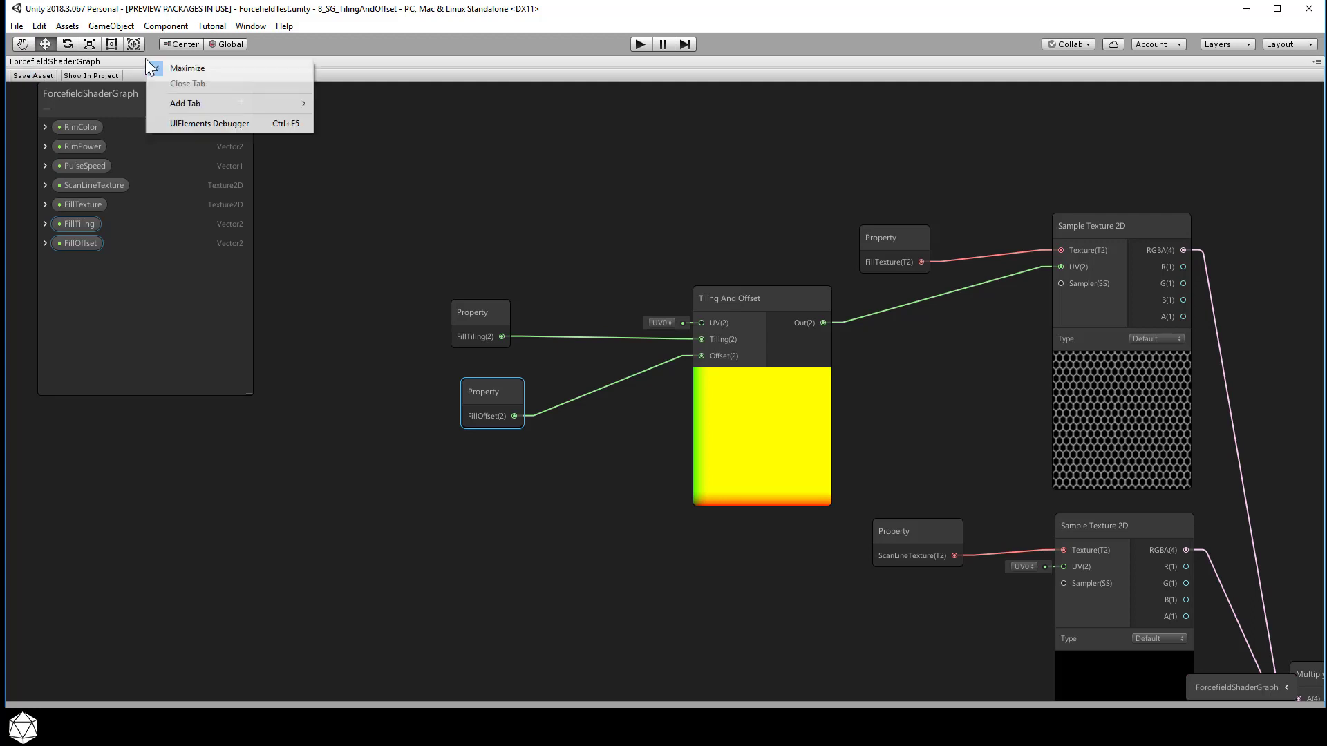
left_click(193, 73)
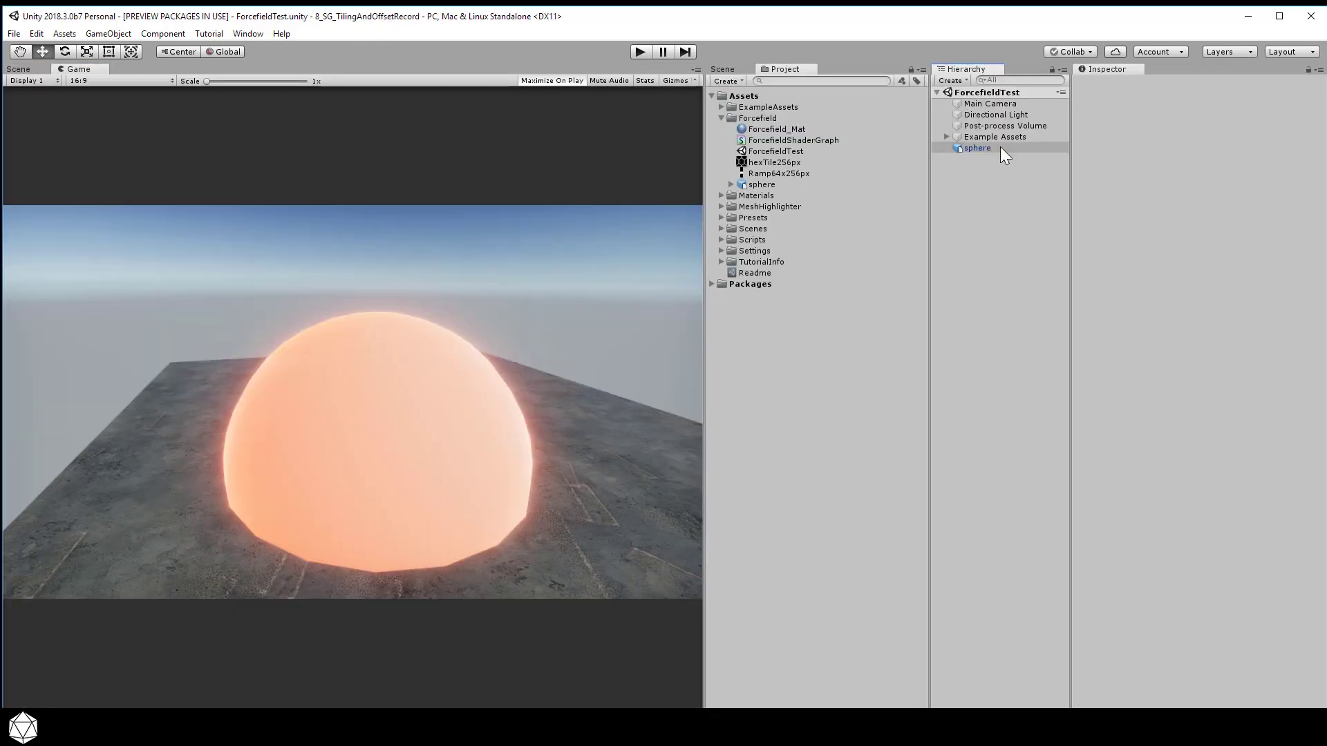
- Assign Ramp64x256px as the ScanLineTexture of the sphere's Forcefield_Mat material
left_click(1001, 147)
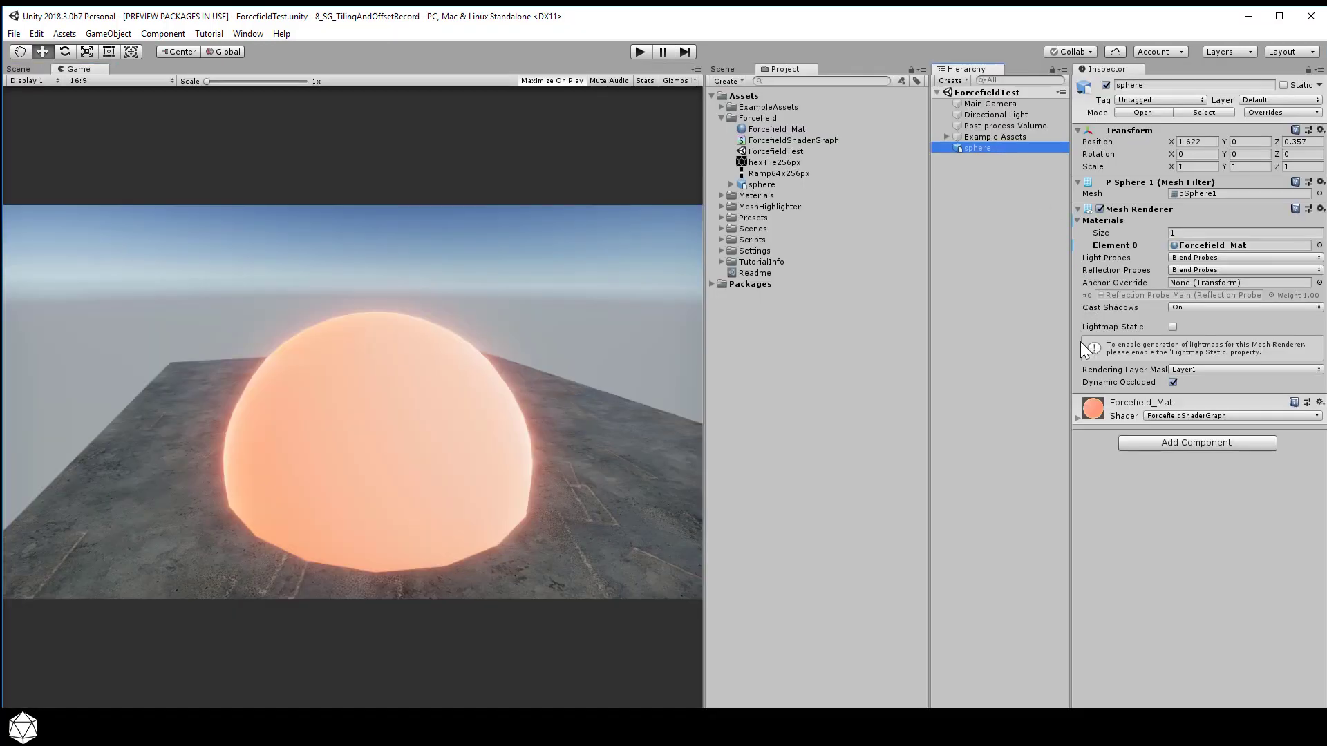
left_click(1077, 417)
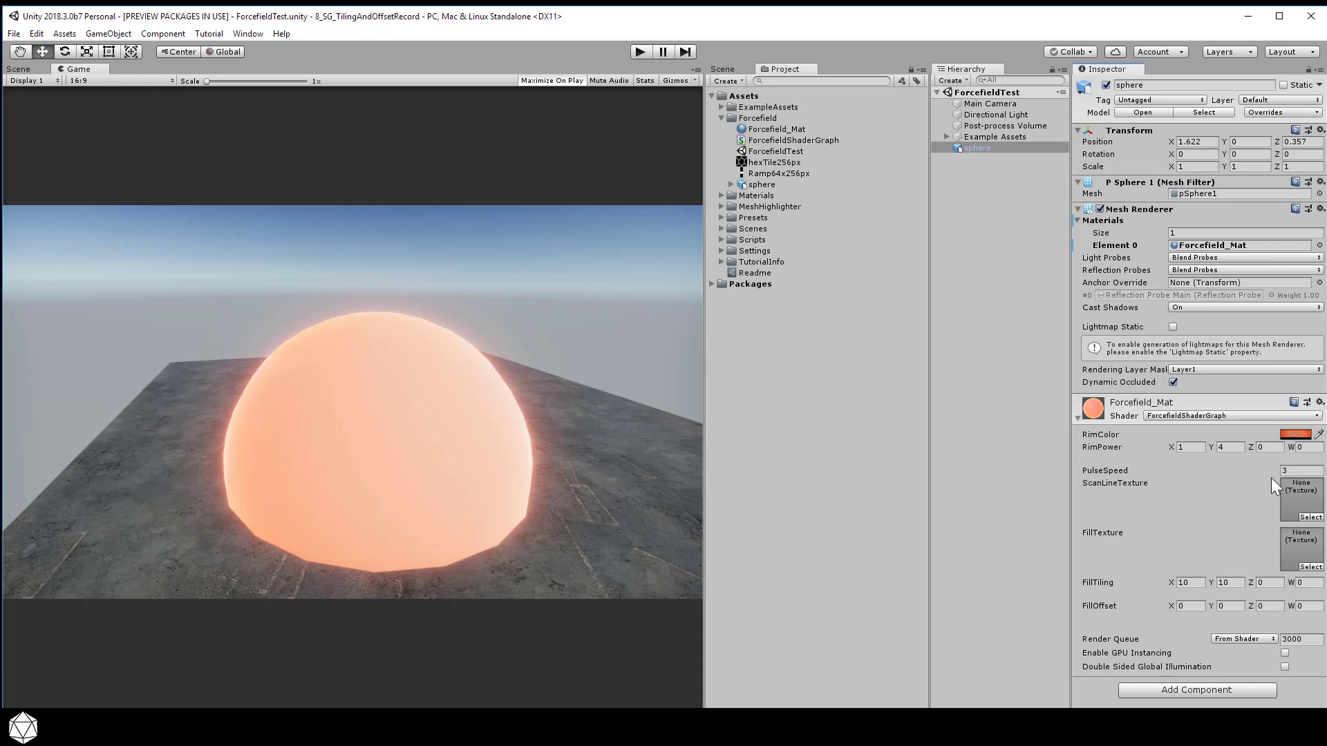
left_click(1308, 516)
scroll(1040, 425, "down", 5)
scroll(1039, 424, "down", 3)
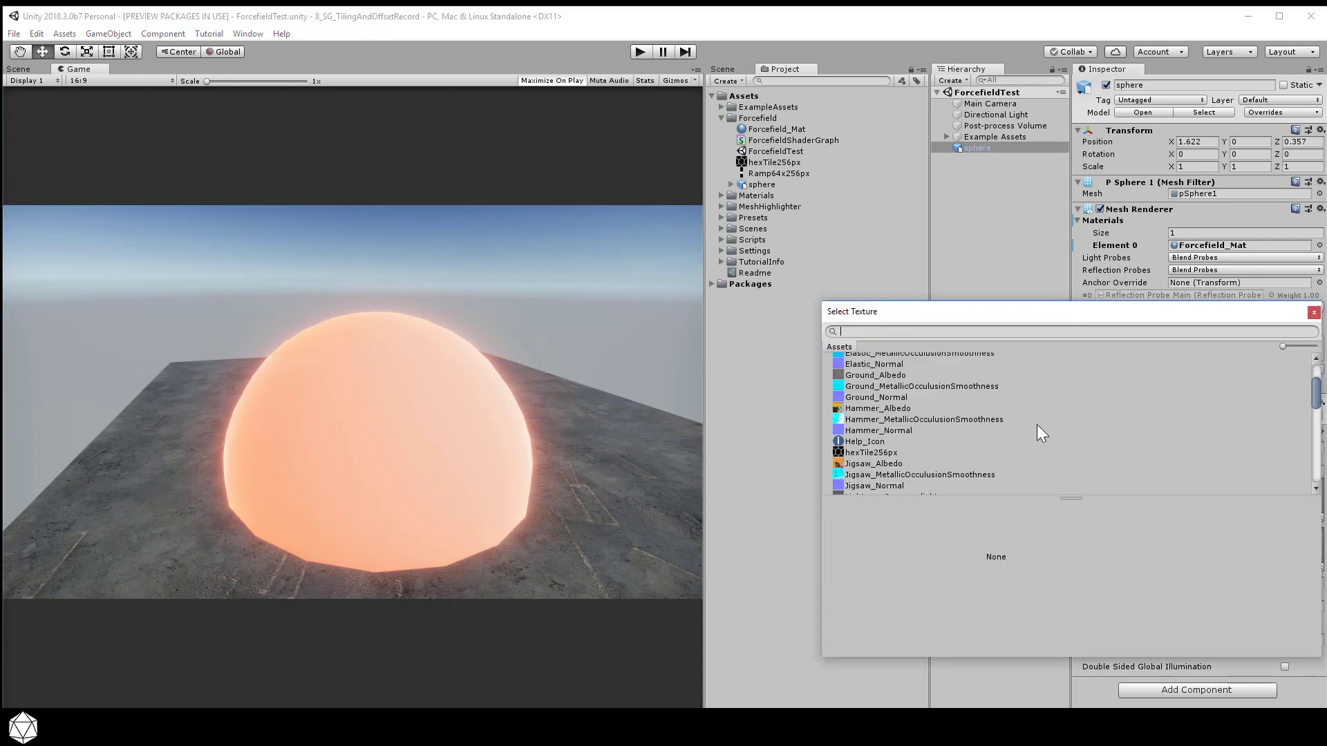
left_click(933, 448)
scroll(939, 449, "down", 3)
scroll(940, 451, "down", 15)
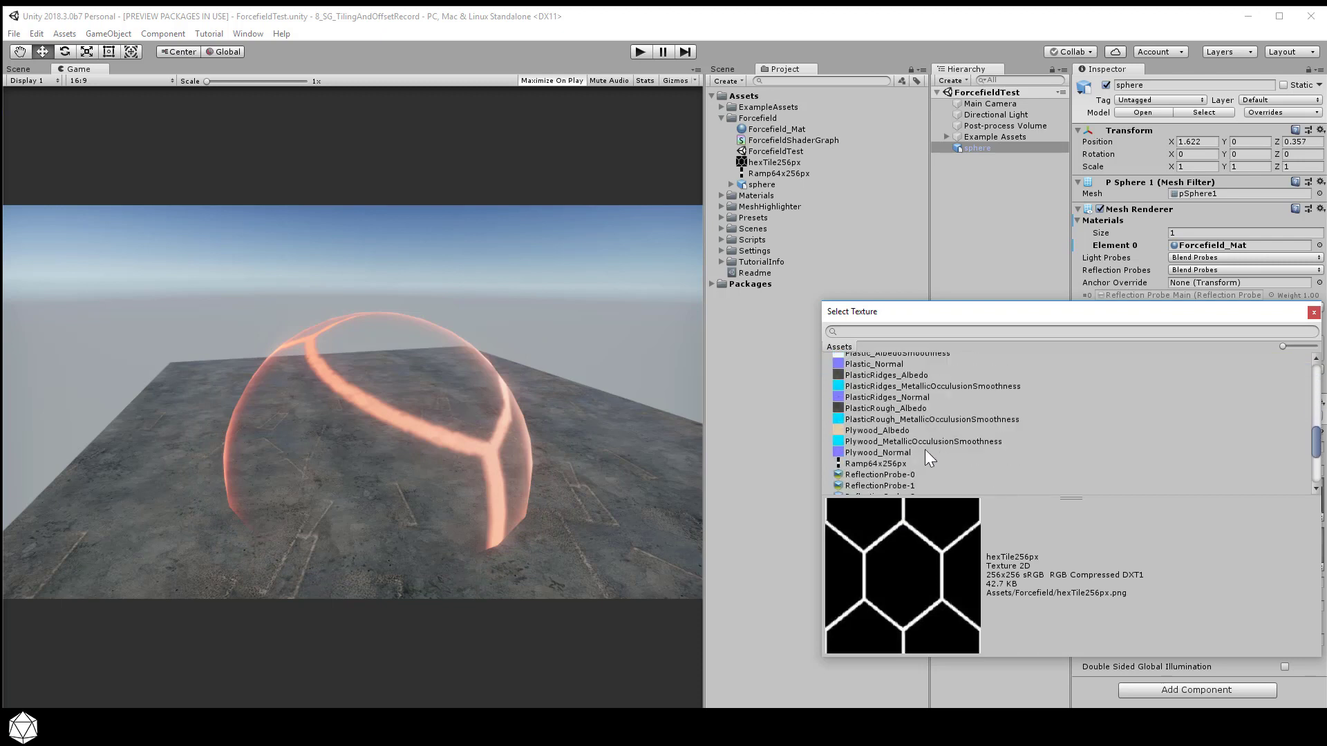
double_click(915, 460)
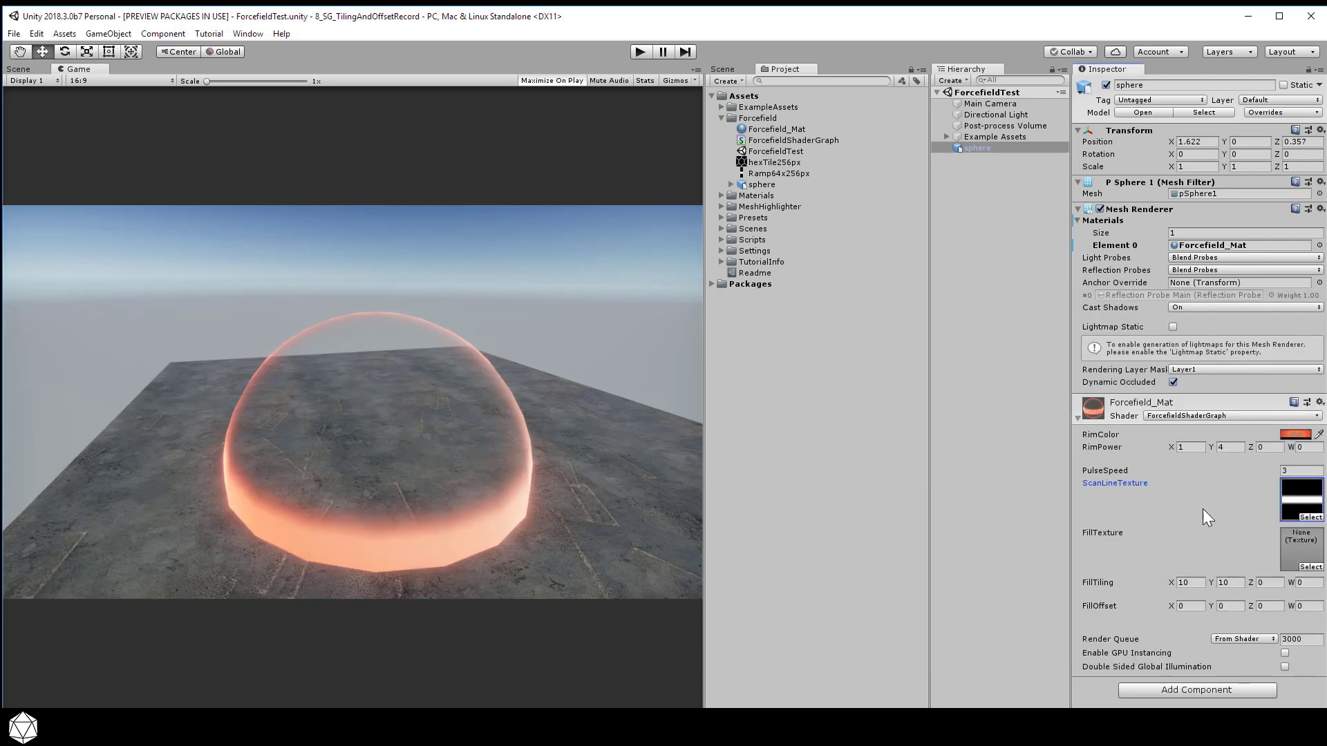
- Assign hexTile256px as Forcefield_Mat's FillTexture and preview the forcefield by playing and stopping the scene
left_click(1311, 566)
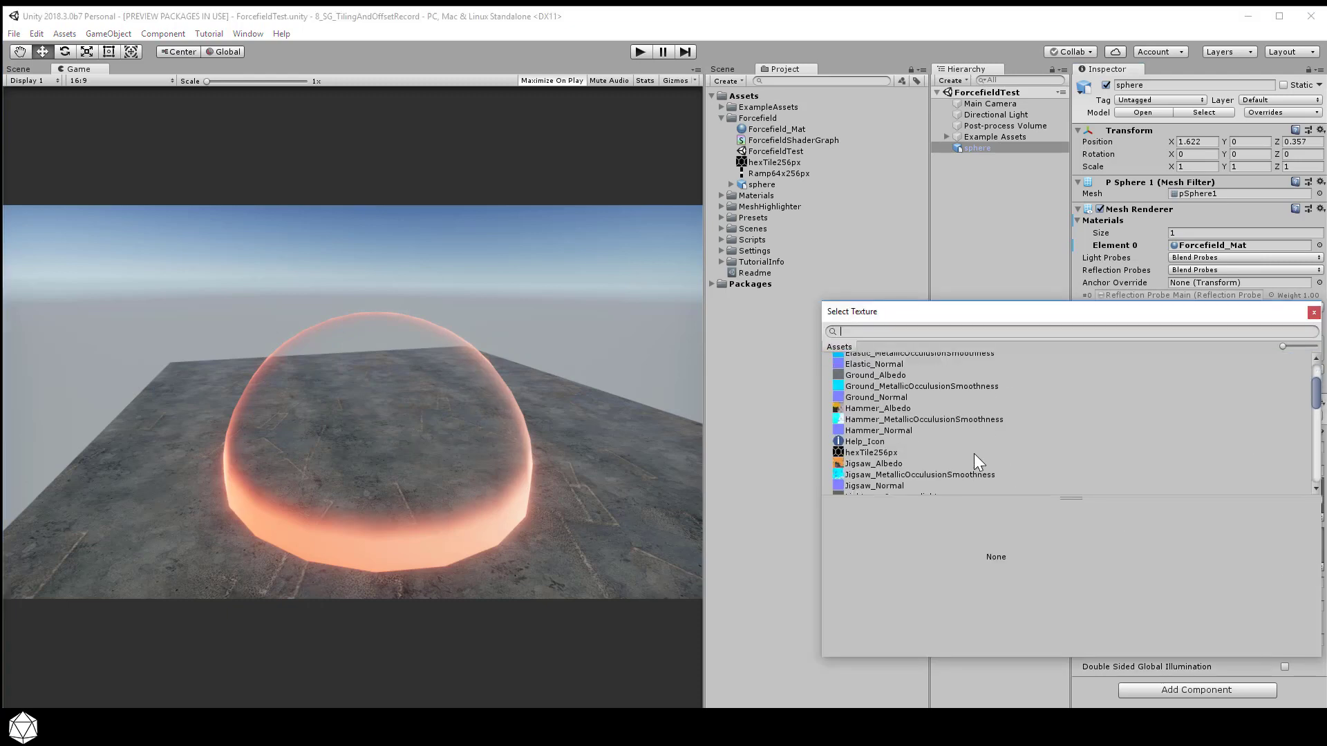
double_click(868, 452)
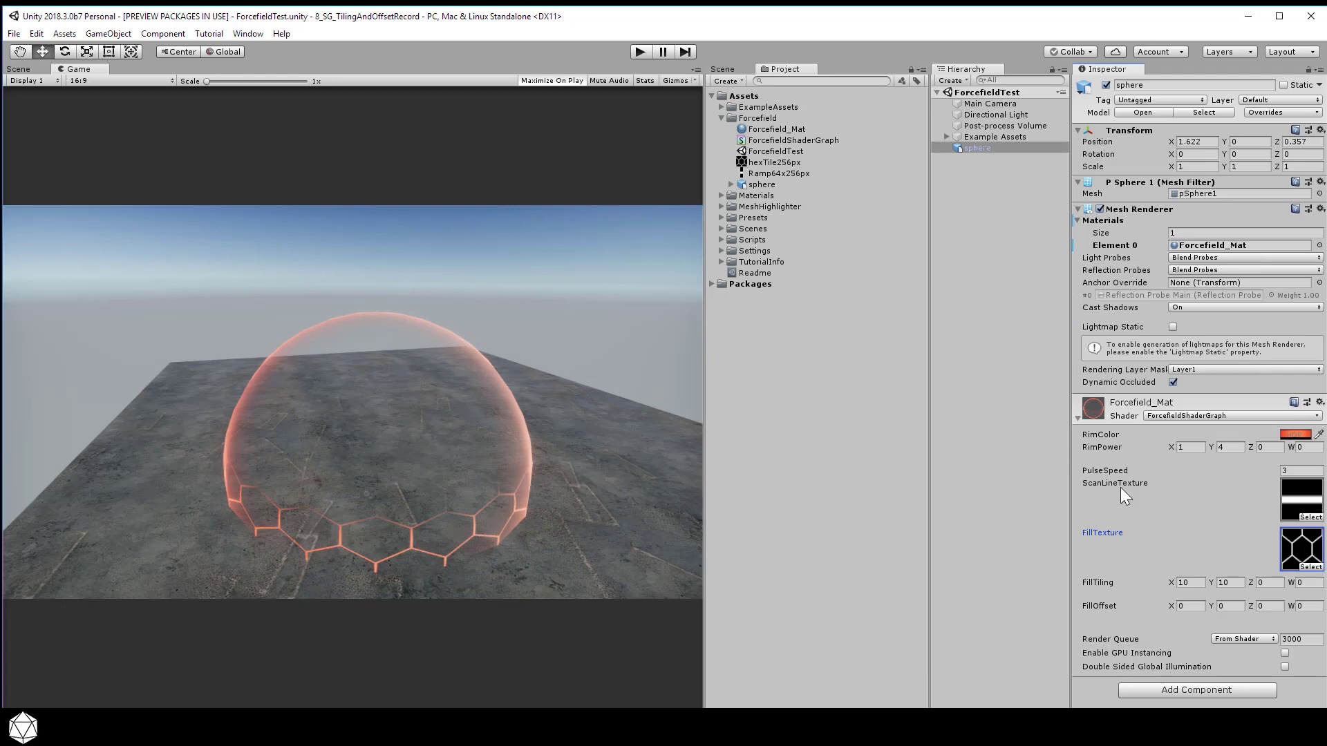
left_click(642, 52)
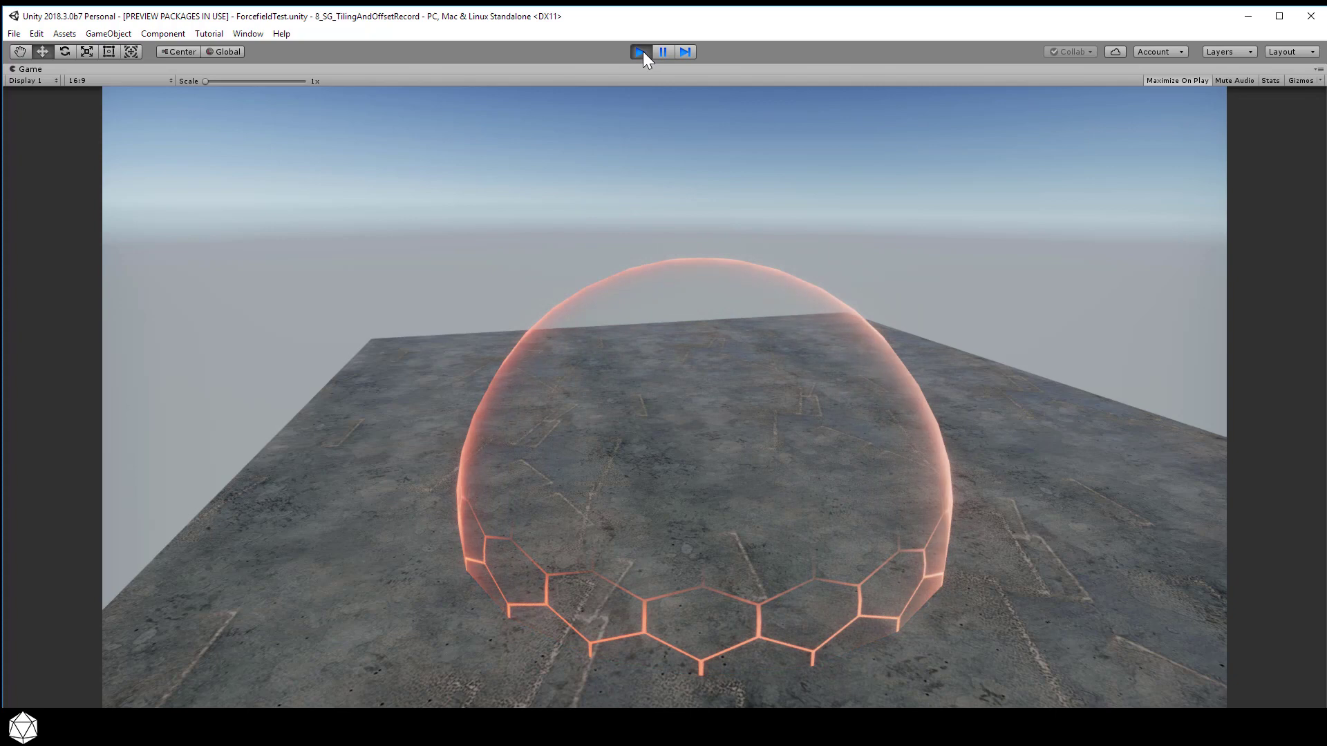
left_click(643, 51)
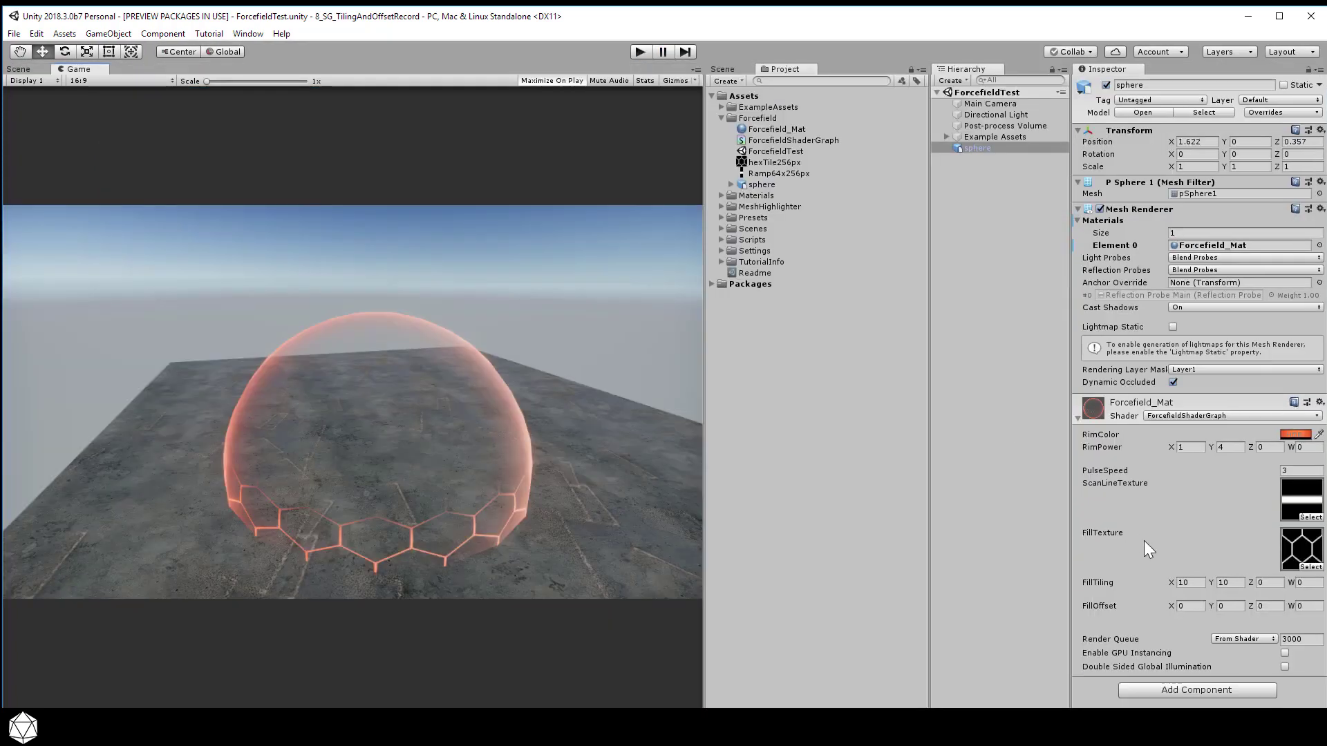
- Set Forcefield_Mat's FillTiling to X 20 and Y 20
left_click(1198, 584)
type("20")
key("Tab")
type("20")
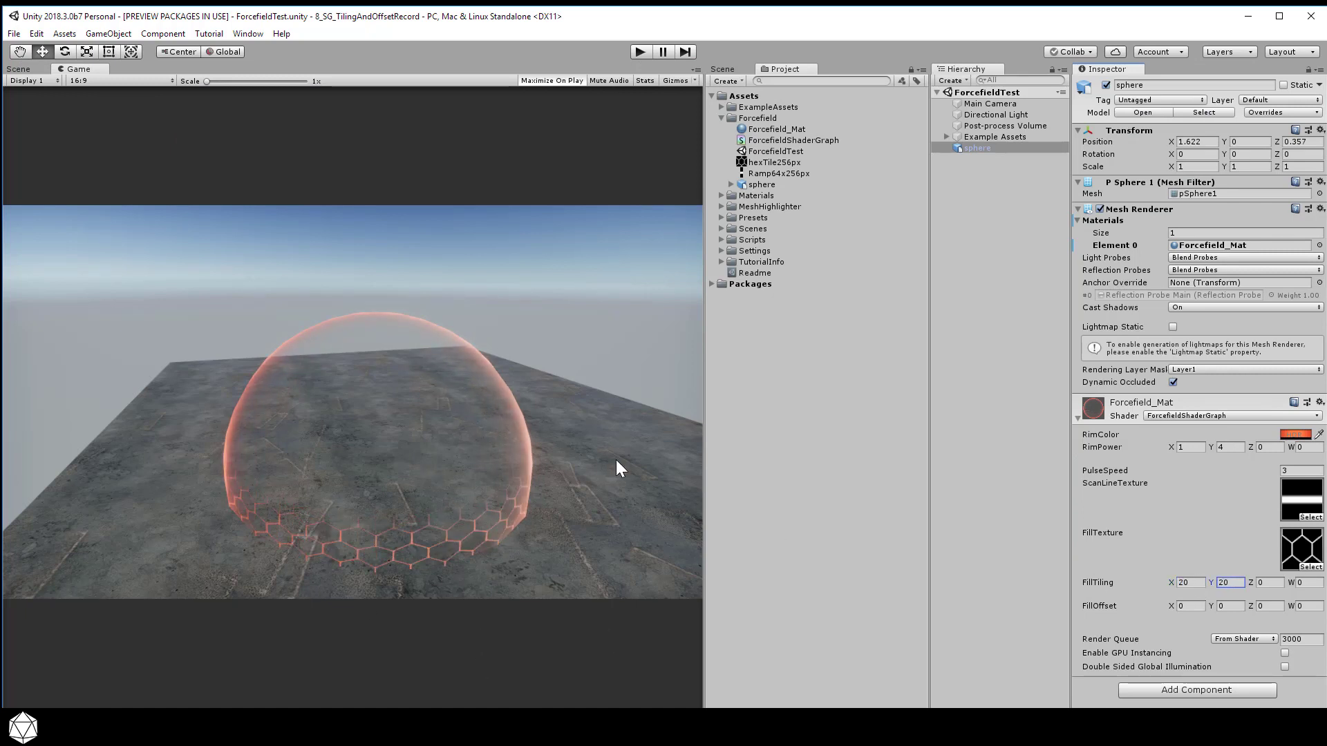
- Try shifting Forcefield_Mat's FillOffset and reset its X and Y to 0
left_click(1174, 606)
left_click_drag(1142, 604, 1173, 601)
type("0")
key("Tab")
type("0")
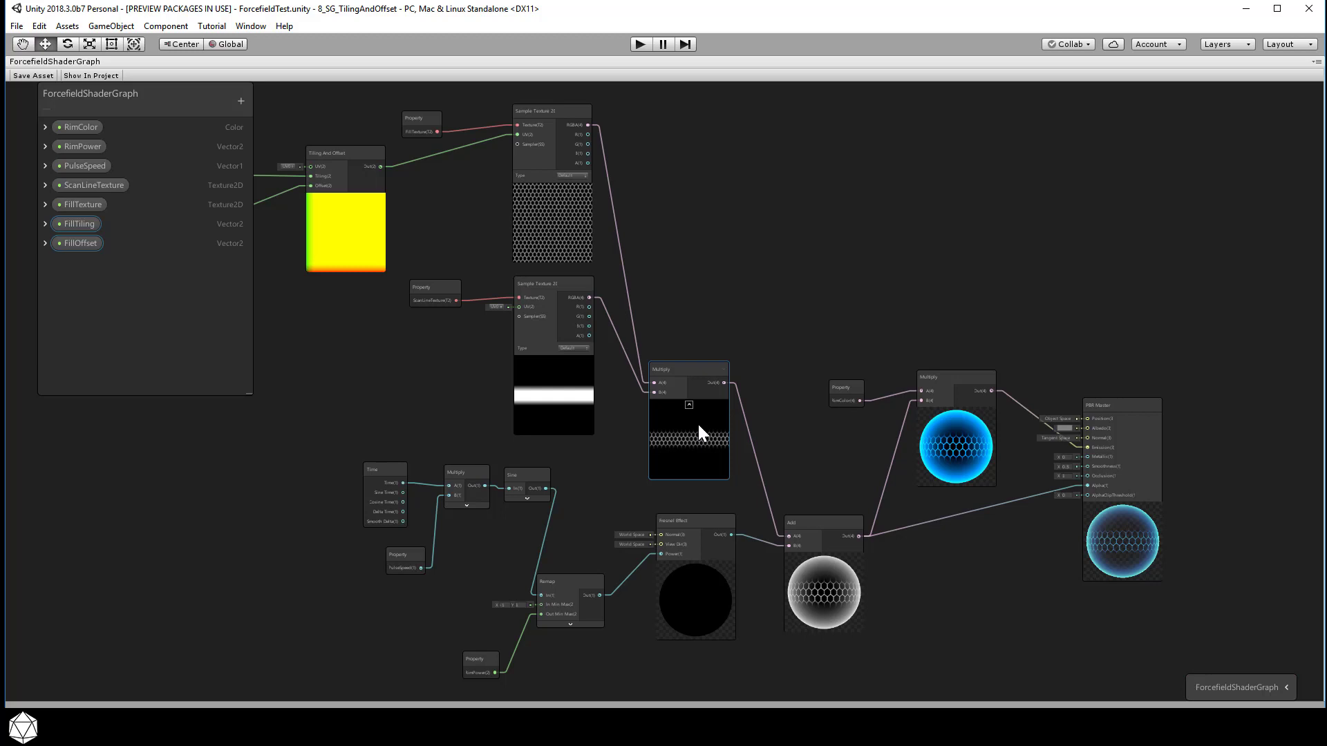
- Add a second Tiling And Offset node below the first and connect its output to the ScanLineTexture sampler's UV
middle_click_drag(448, 379, 726, 442)
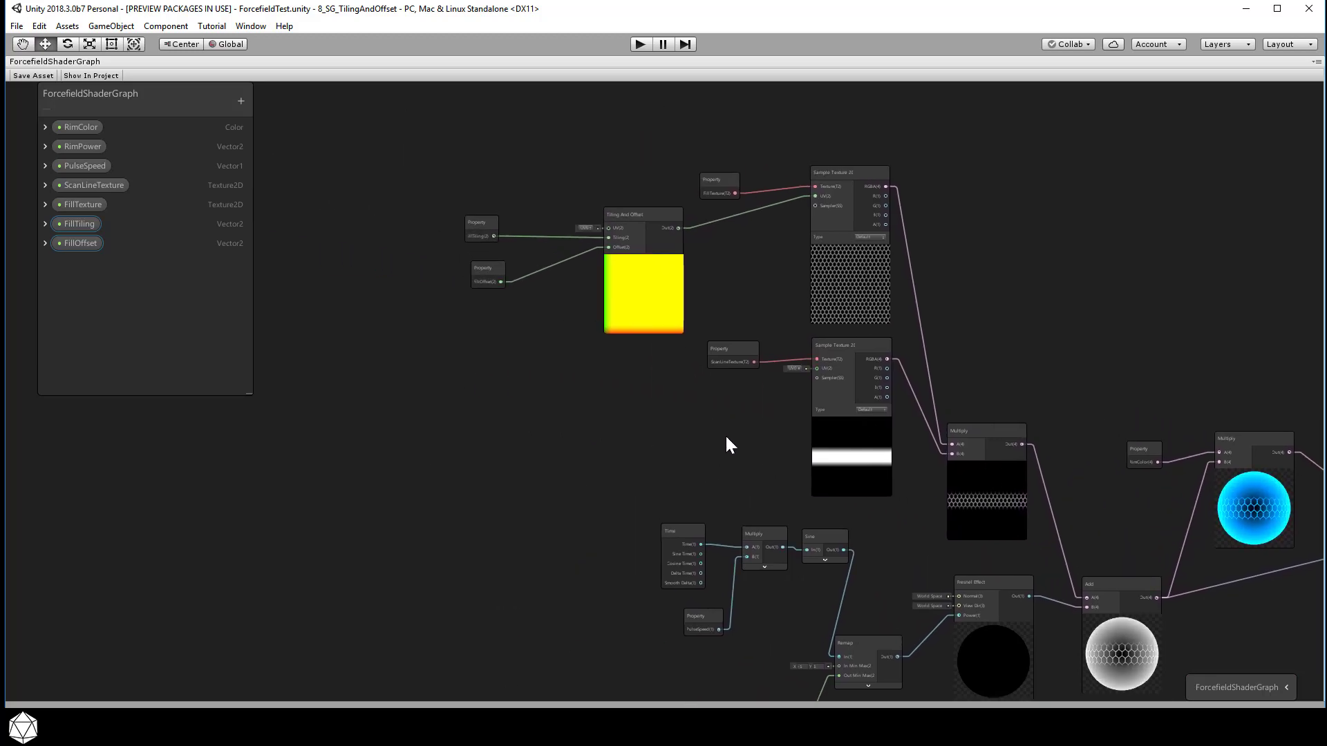
right_click(491, 380)
left_click(529, 386)
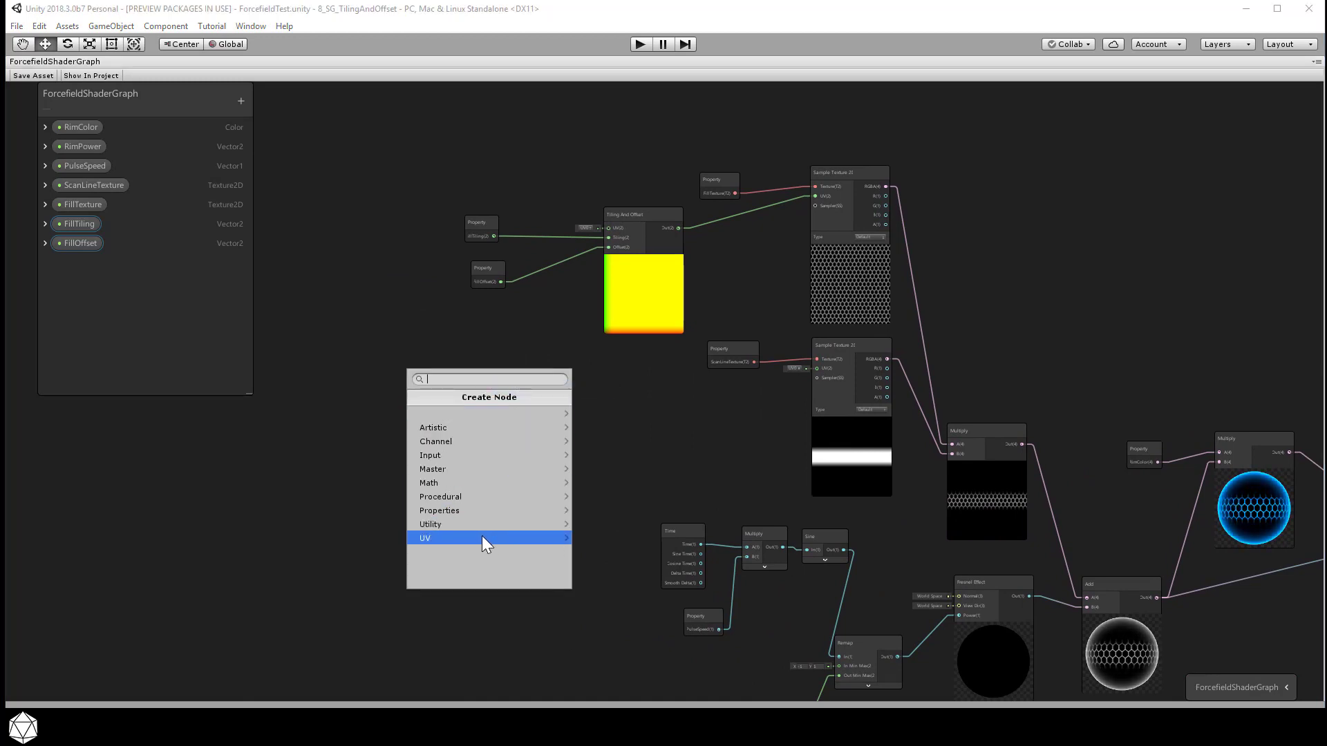
left_click(483, 536)
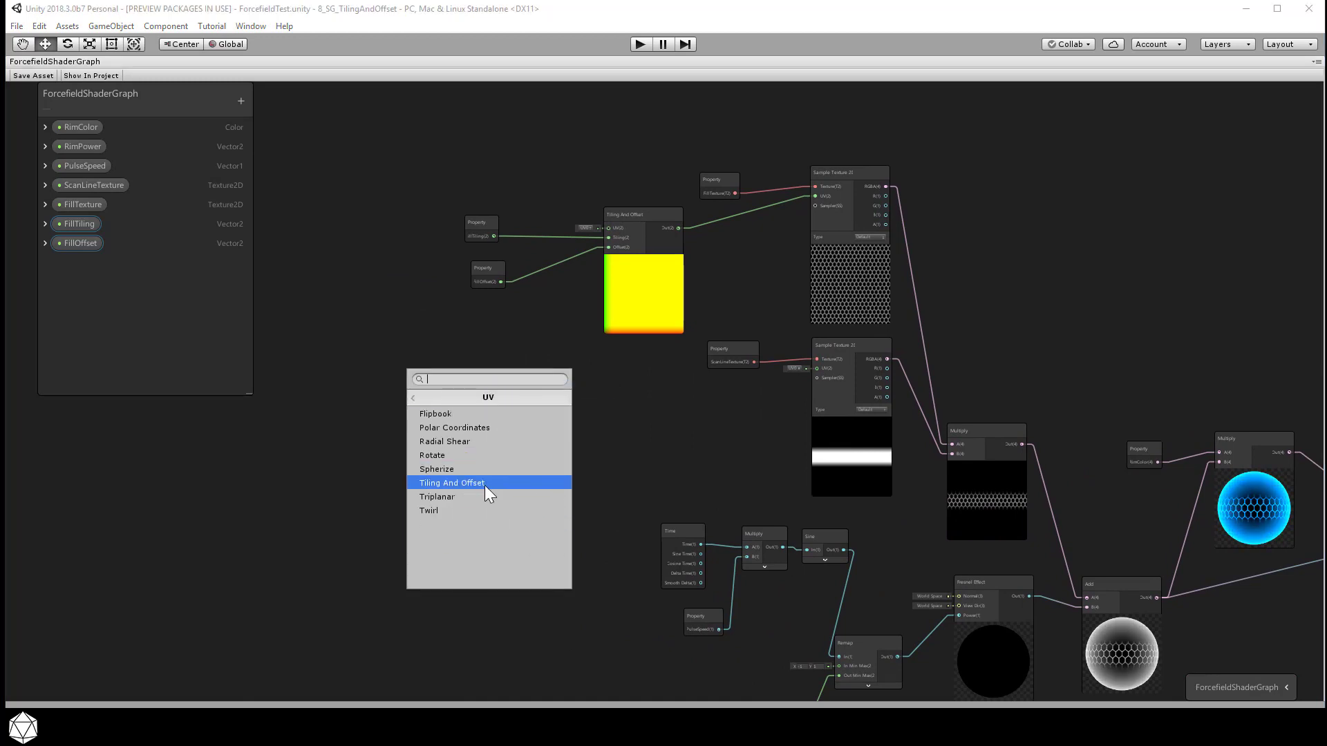
left_click(484, 485)
left_click_drag(536, 400, 650, 372)
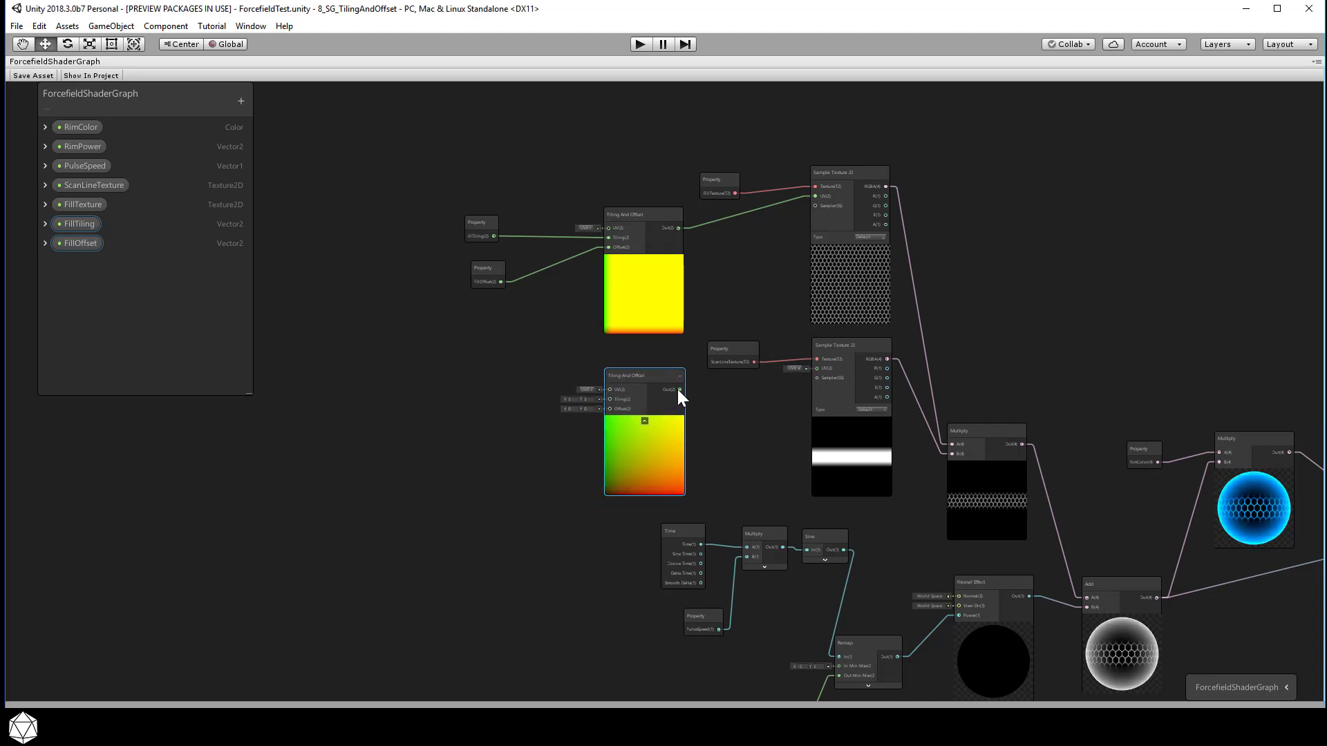
left_click_drag(680, 390, 815, 369)
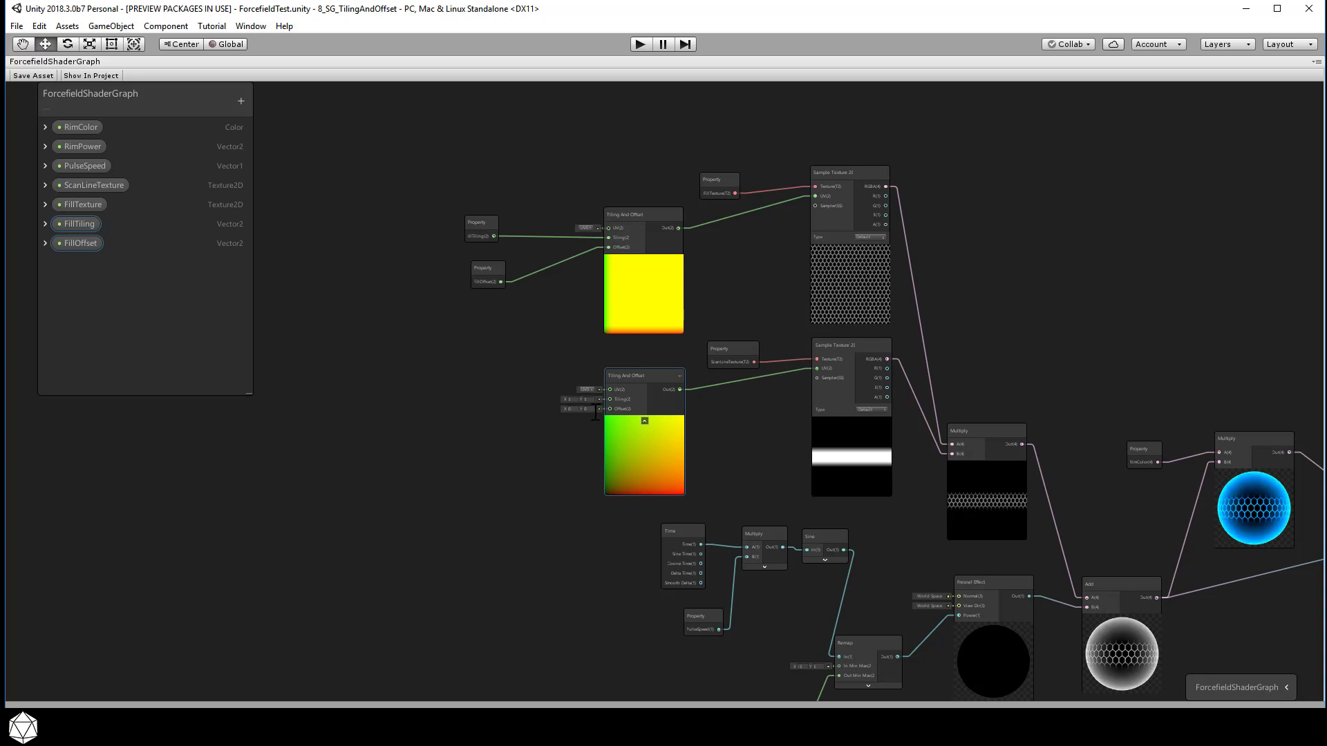
- Adjust the lower Tiling And Offset node's Offset Y to 2.47 to shift the scan line vertically
scroll(596, 437, "up", 3)
scroll(604, 439, "up", 2)
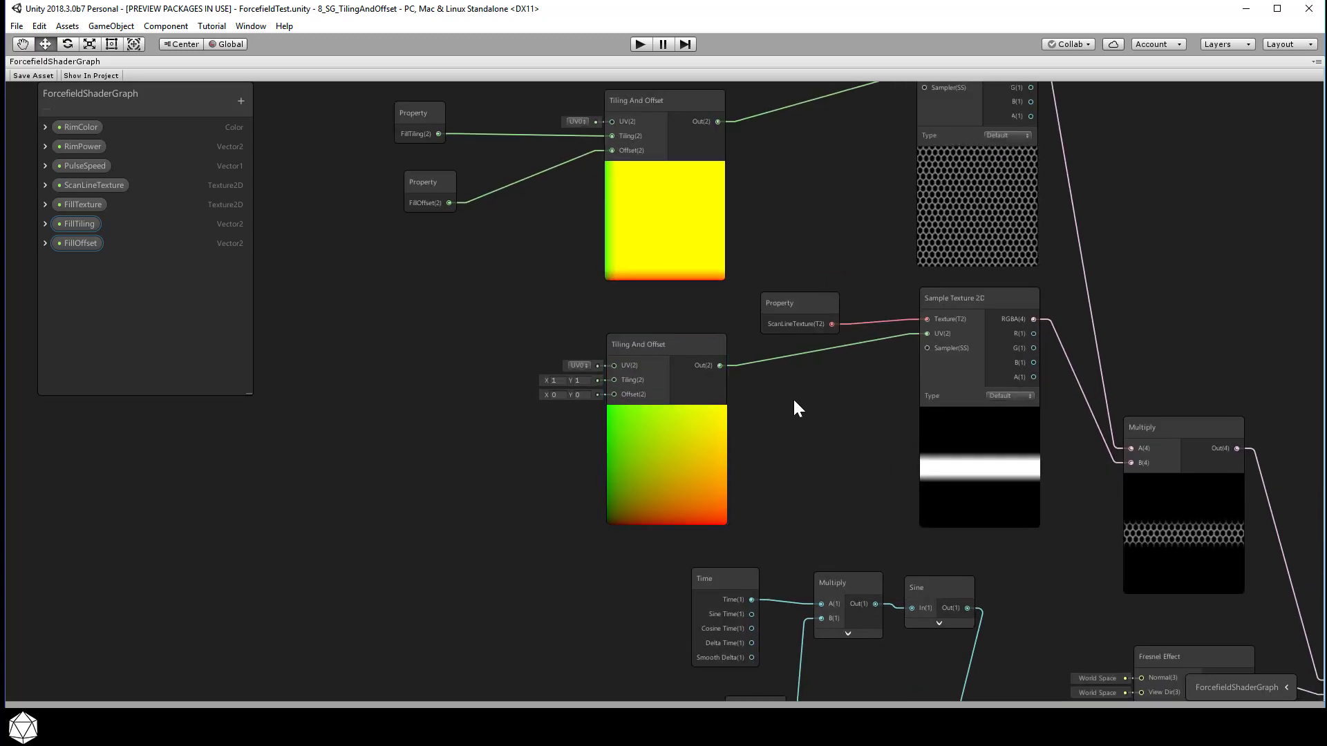
middle_click_drag(793, 406, 738, 452)
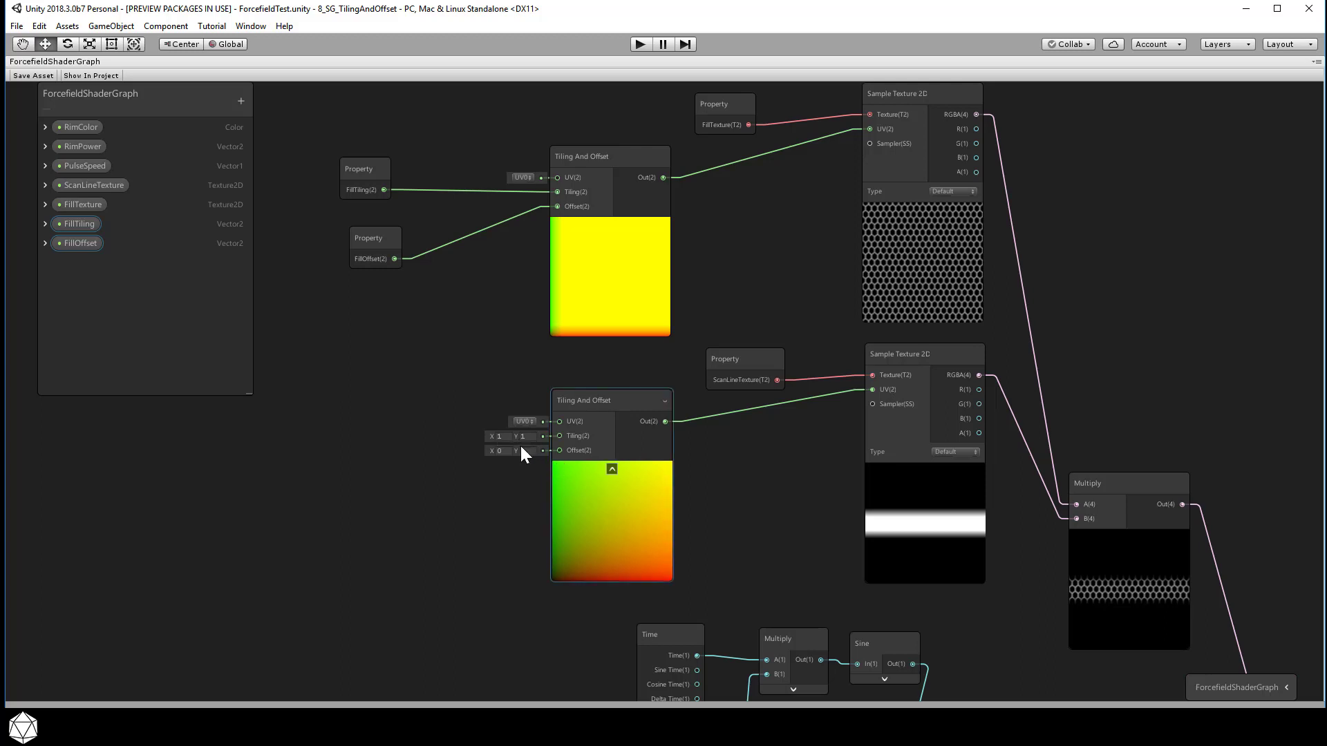
left_click_drag(518, 451, 564, 447)
left_click(445, 458)
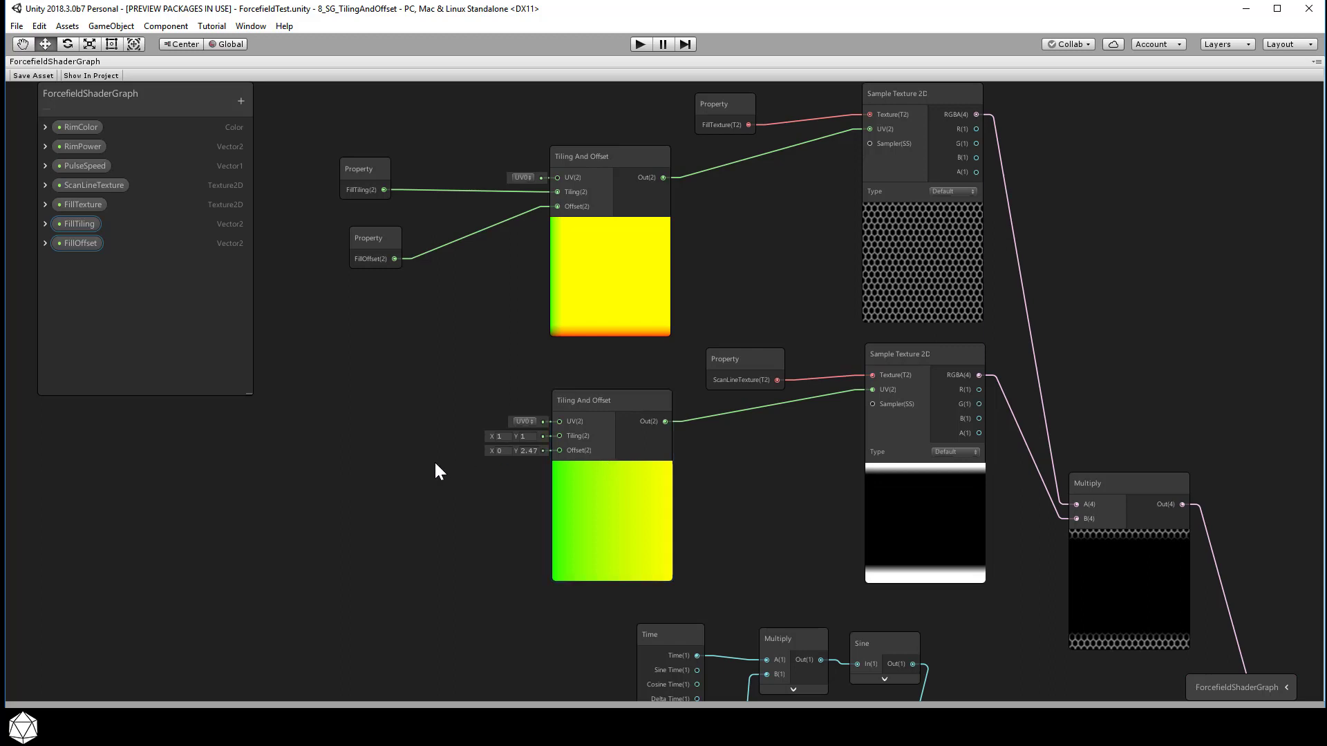
- Add a Time node beside the lower Tiling And Offset node
right_click(217, 433)
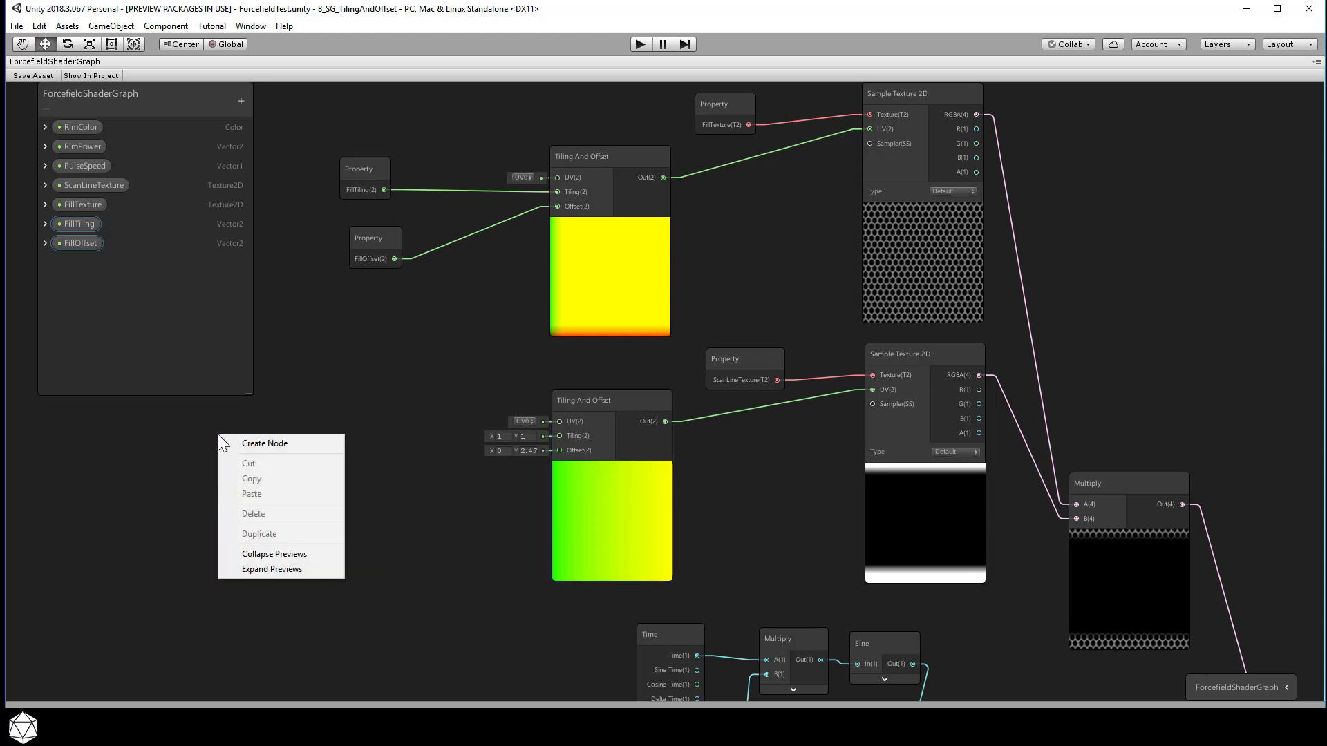
left_click(254, 440)
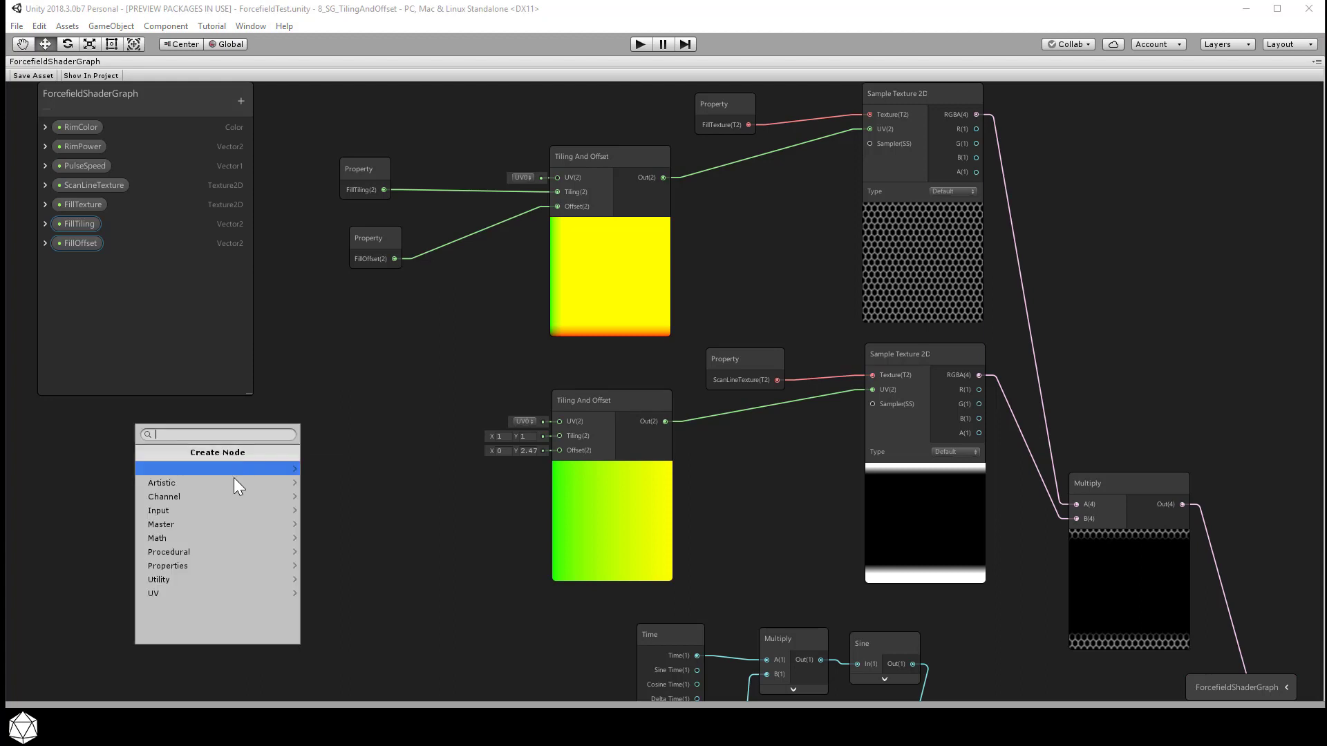
left_click(224, 496)
left_click(224, 471)
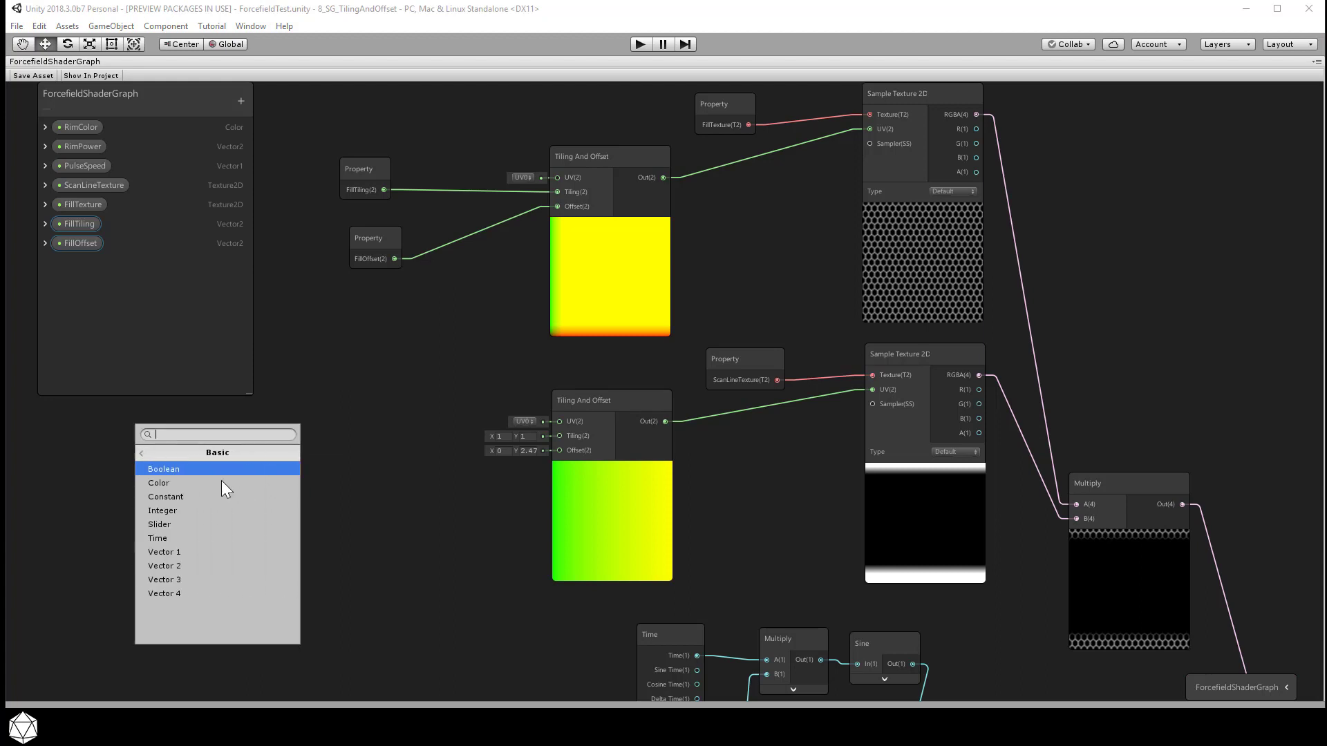
left_click(210, 534)
- Try driving the lower Tiling And Offset node's Offset directly from the Time output, and remove that connection
left_click_drag(263, 460, 560, 451)
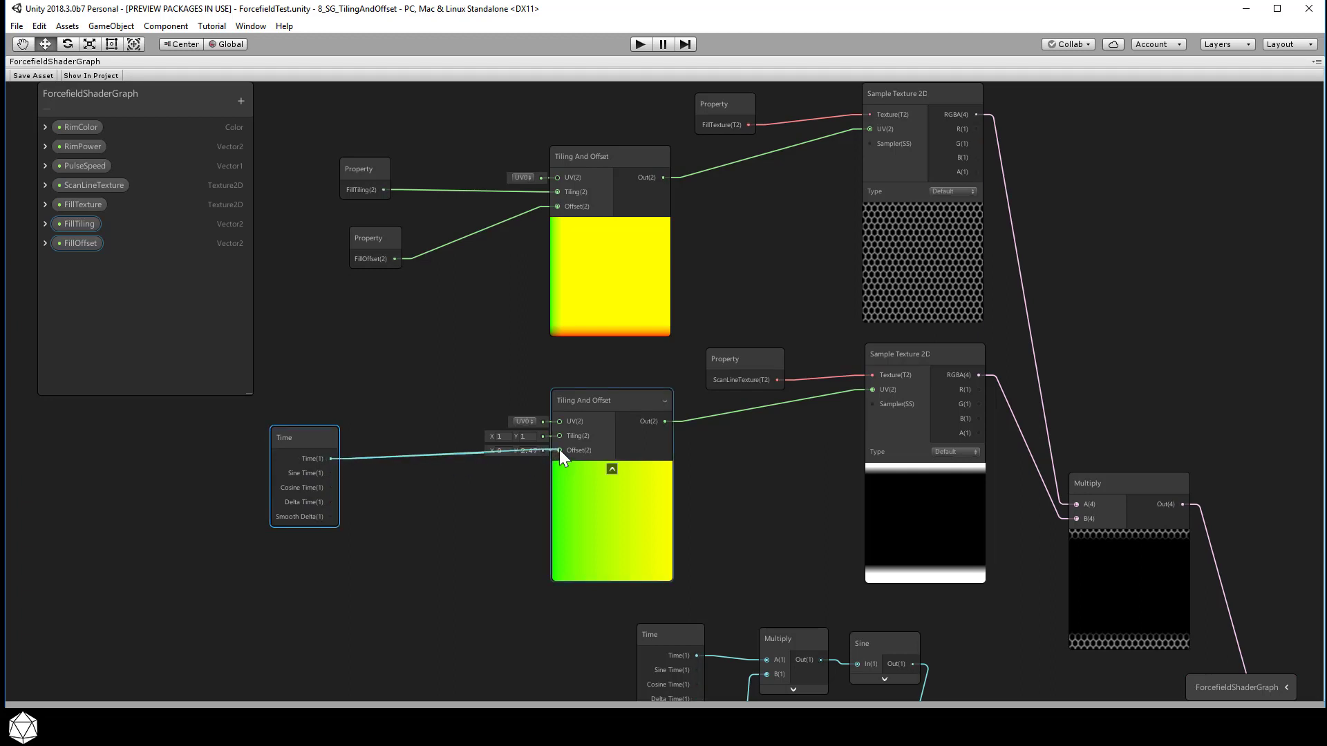
mouse_move(559, 450)
left_mouse_down()
mouse_move(416, 458)
mouse_move(565, 456)
left_mouse_up()
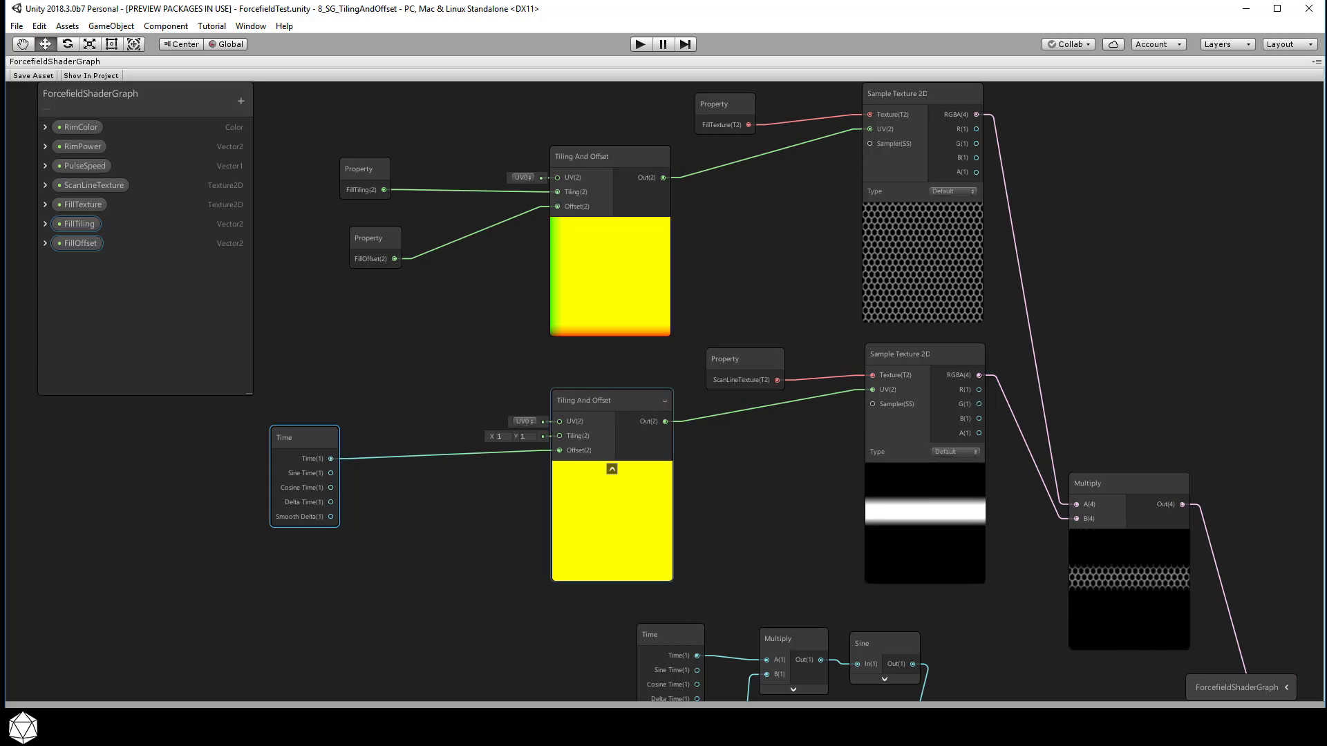
left_click(439, 453)
right_click(429, 454)
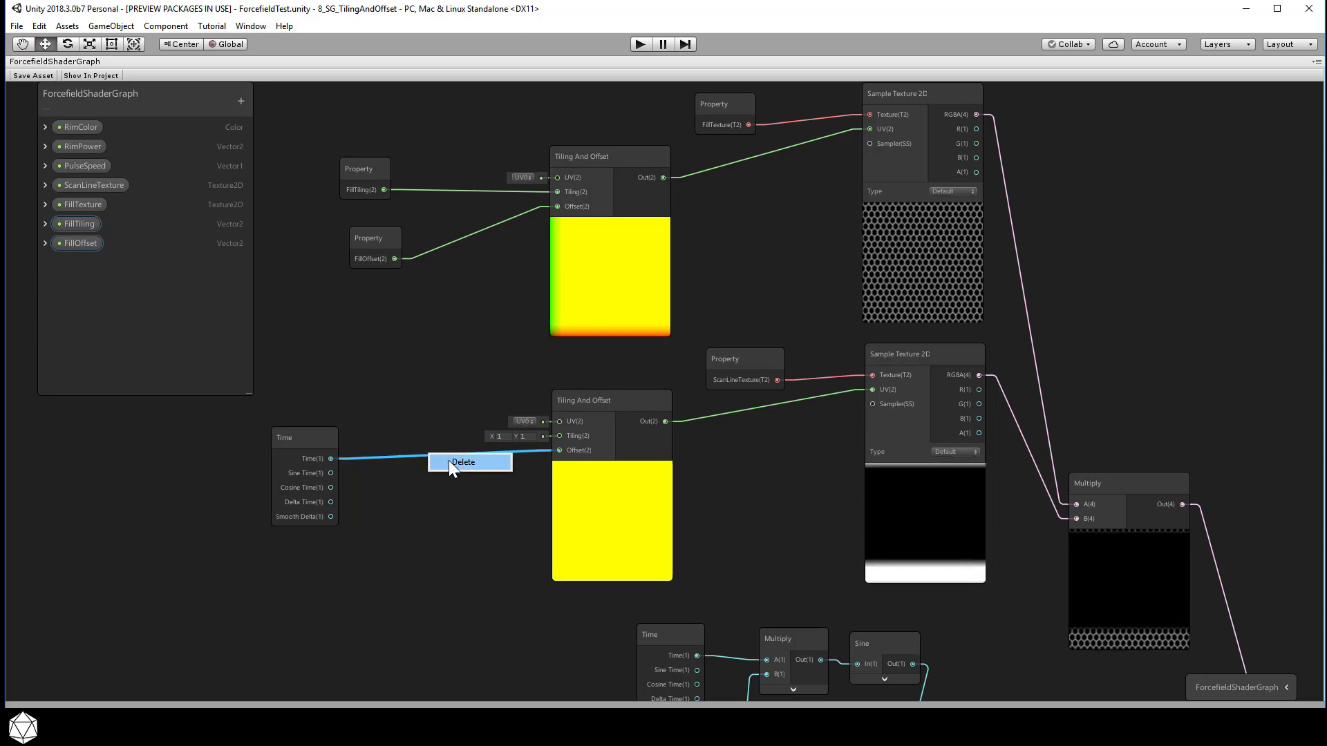
left_click(449, 462)
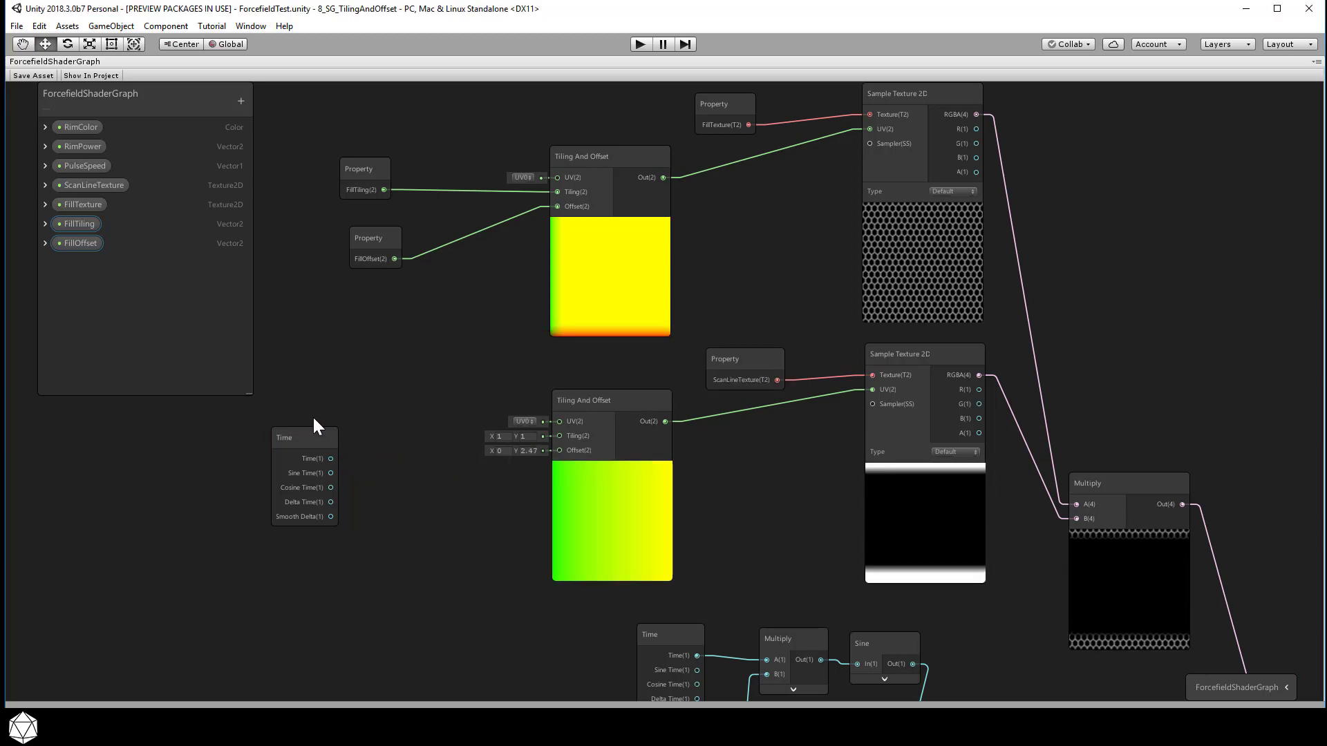
- Make room beside the Time node and add a Vector 2 node between it and the lower Tiling And Offset node
left_click_drag(304, 430, 288, 431)
left_click(375, 430)
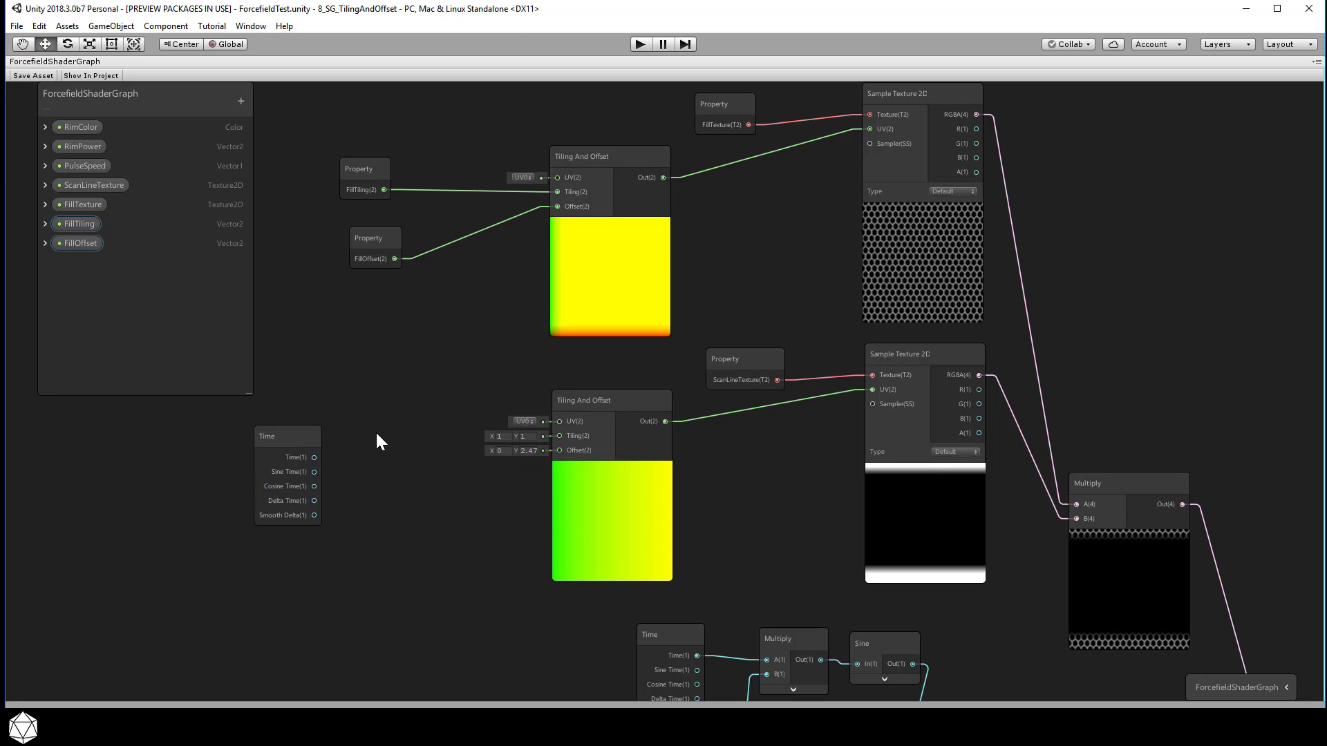
right_click(376, 430)
left_click(424, 442)
left_click(347, 508)
left_click(359, 468)
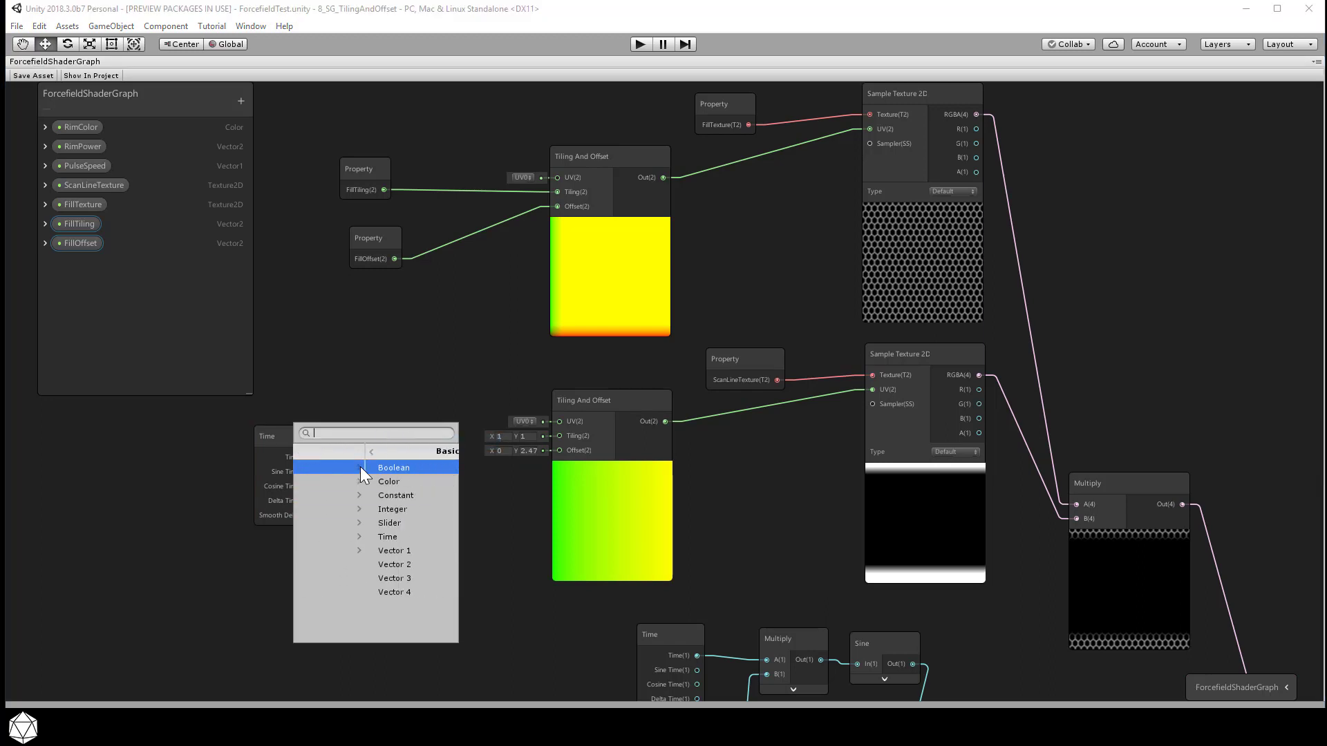
left_click(355, 561)
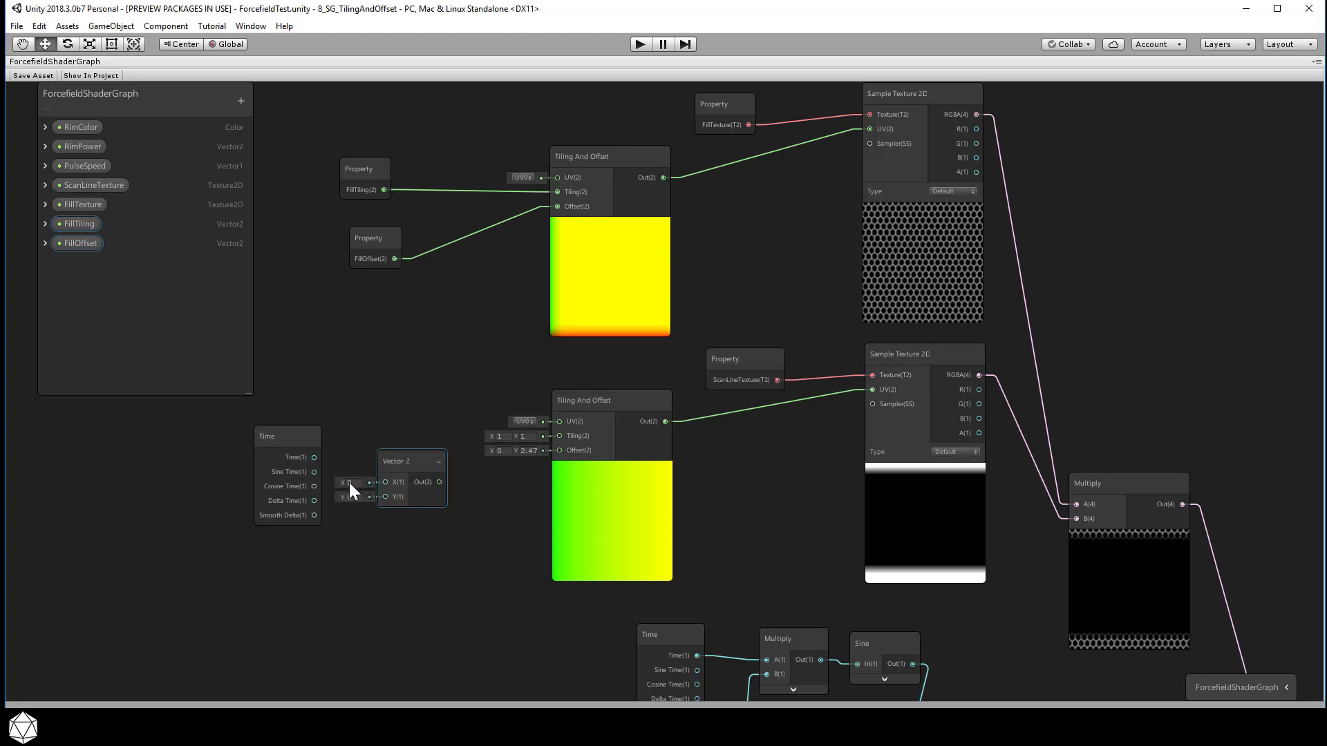
- Connect Time to Vector 2's Y and Vector 2's output to the lower Tiling And Offset's Offset, and space out both nodes
left_click_drag(314, 457, 385, 497)
left_click_drag(400, 461, 557, 450)
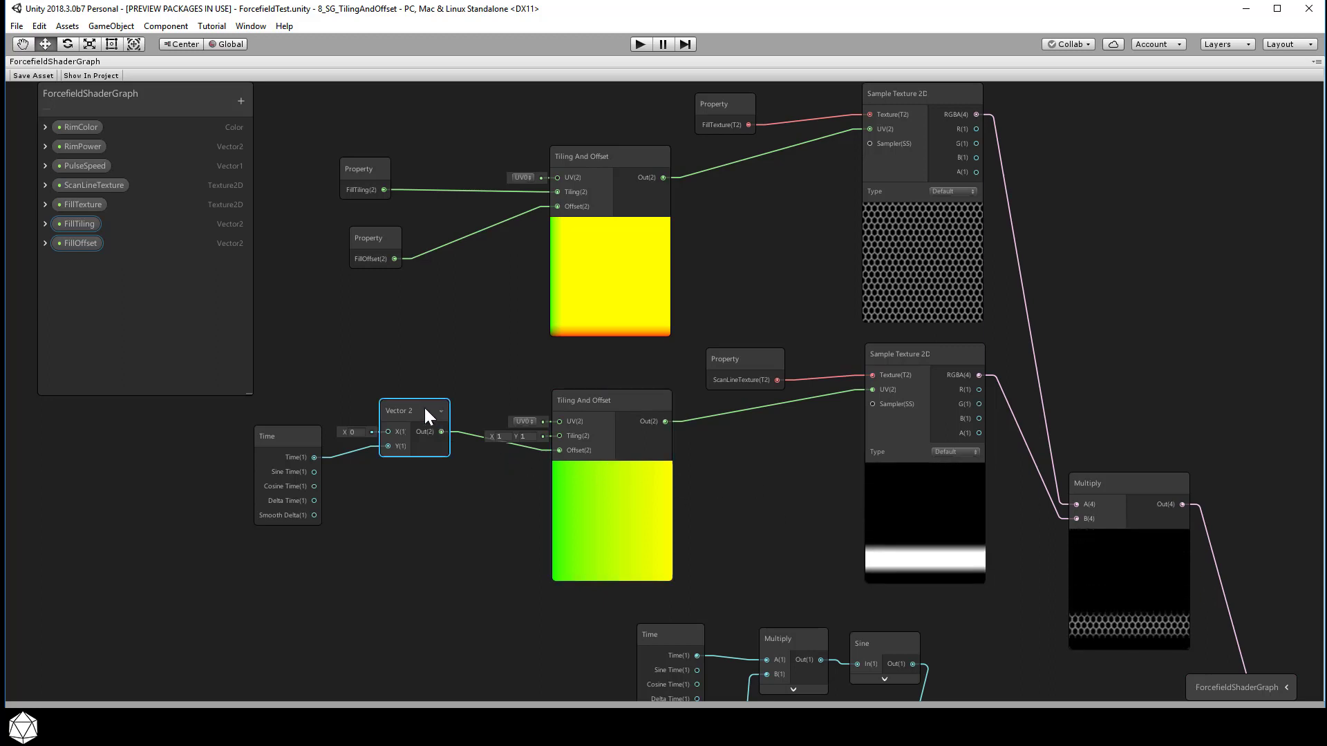
left_click_drag(424, 410, 432, 445)
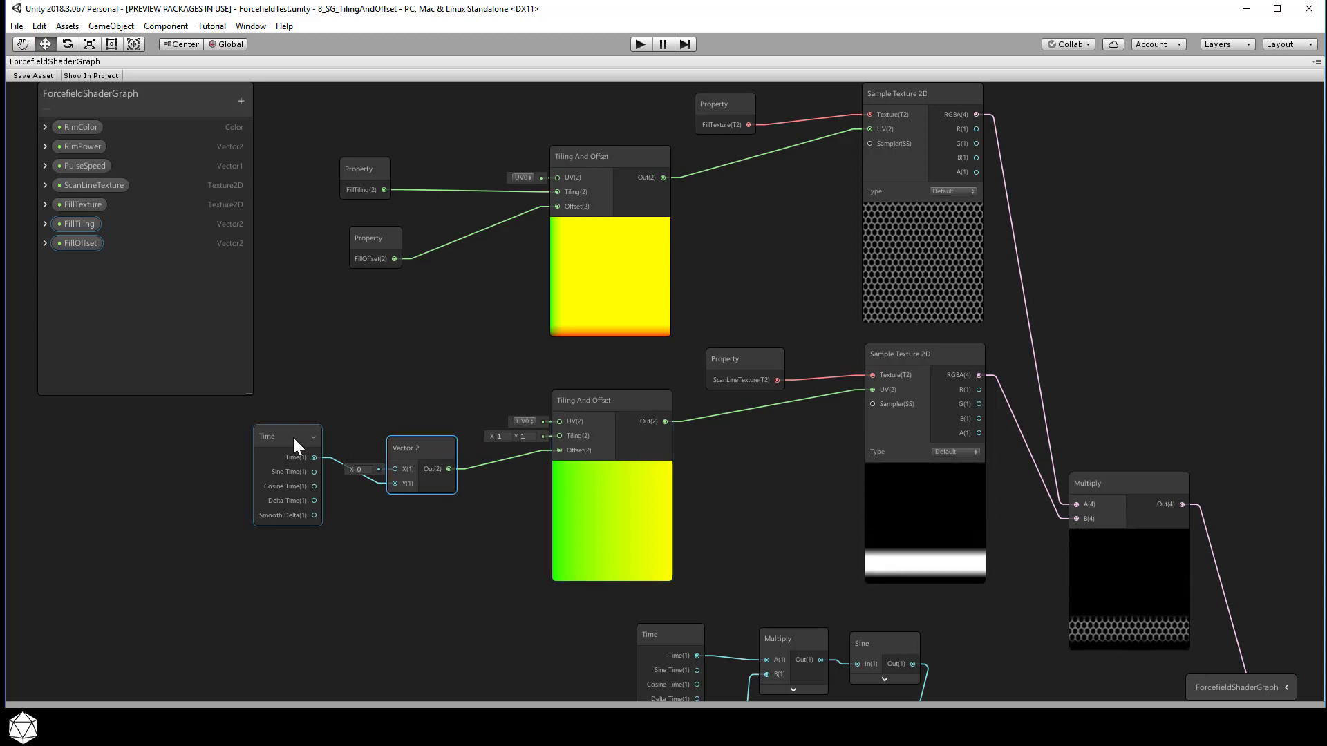
left_click_drag(293, 437, 259, 455)
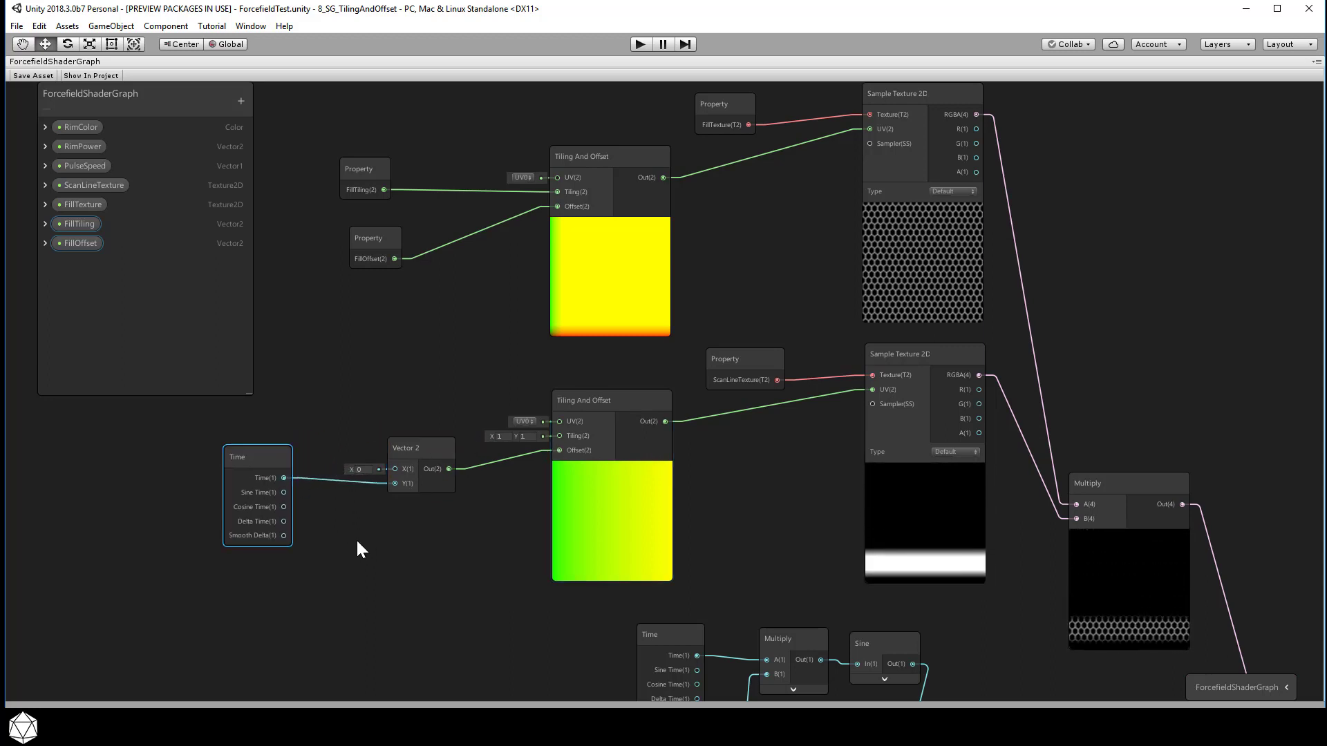
- Add a basic math Multiply node below the Vector 2 node
right_click(338, 537)
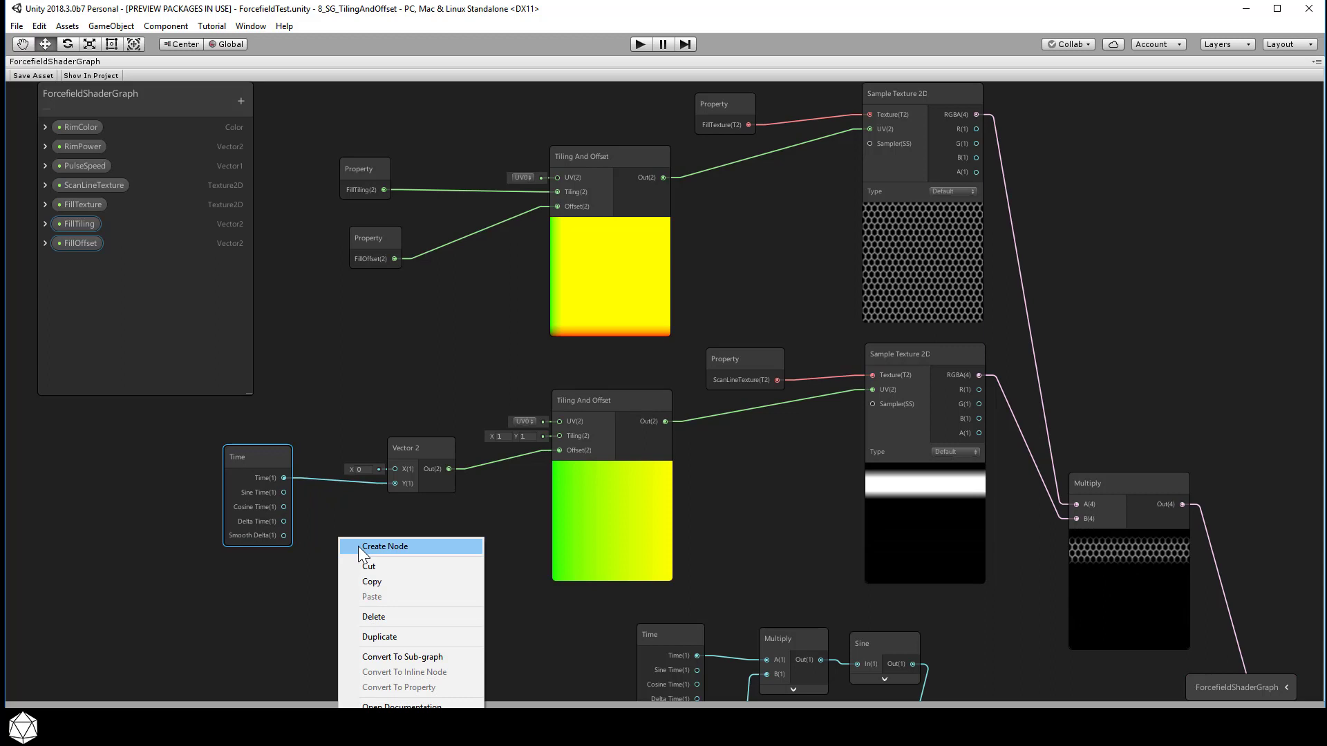
left_click(358, 546)
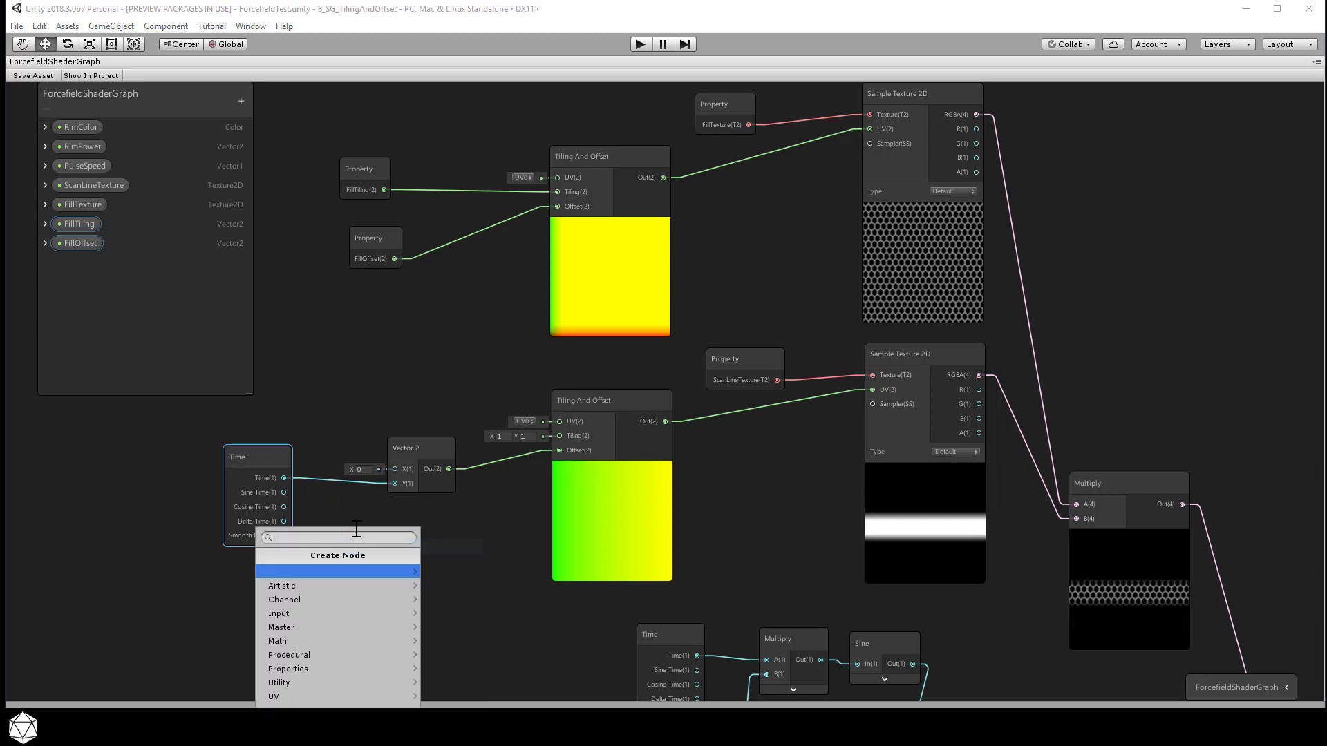
left_click(315, 639)
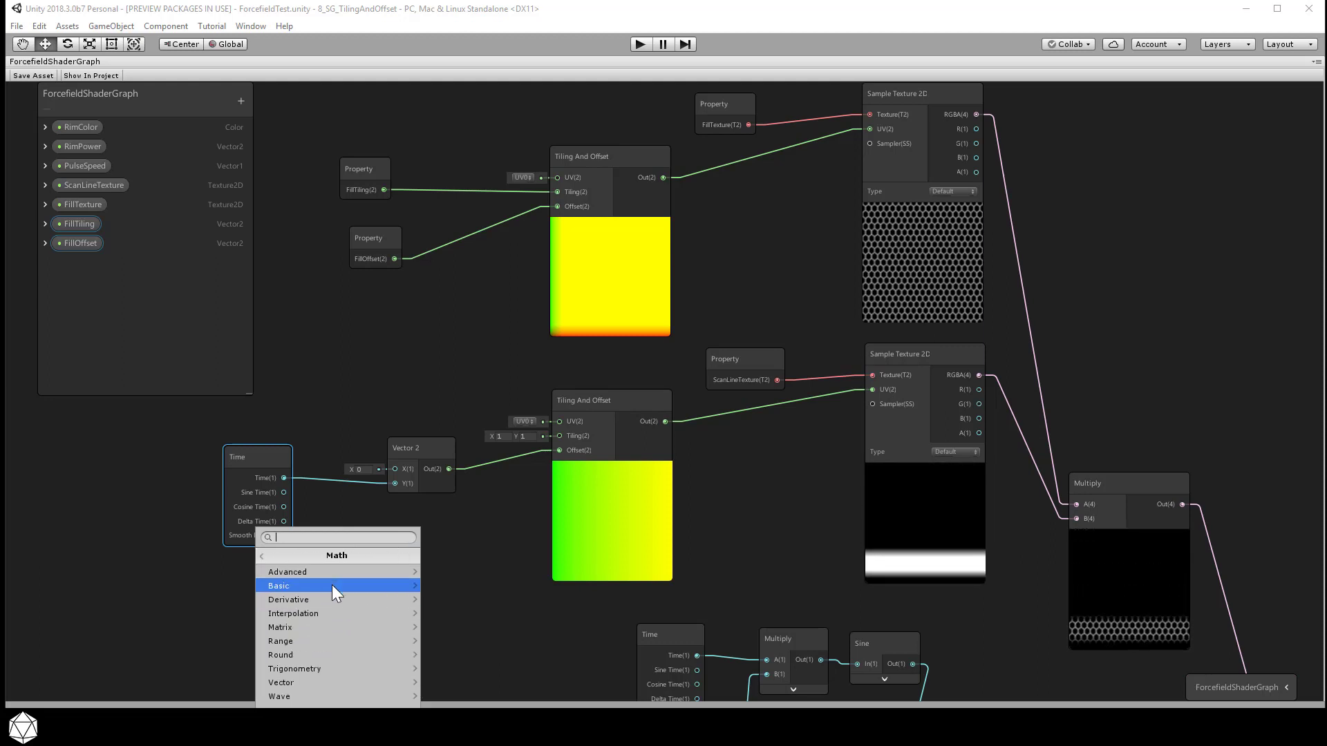
left_click(332, 585)
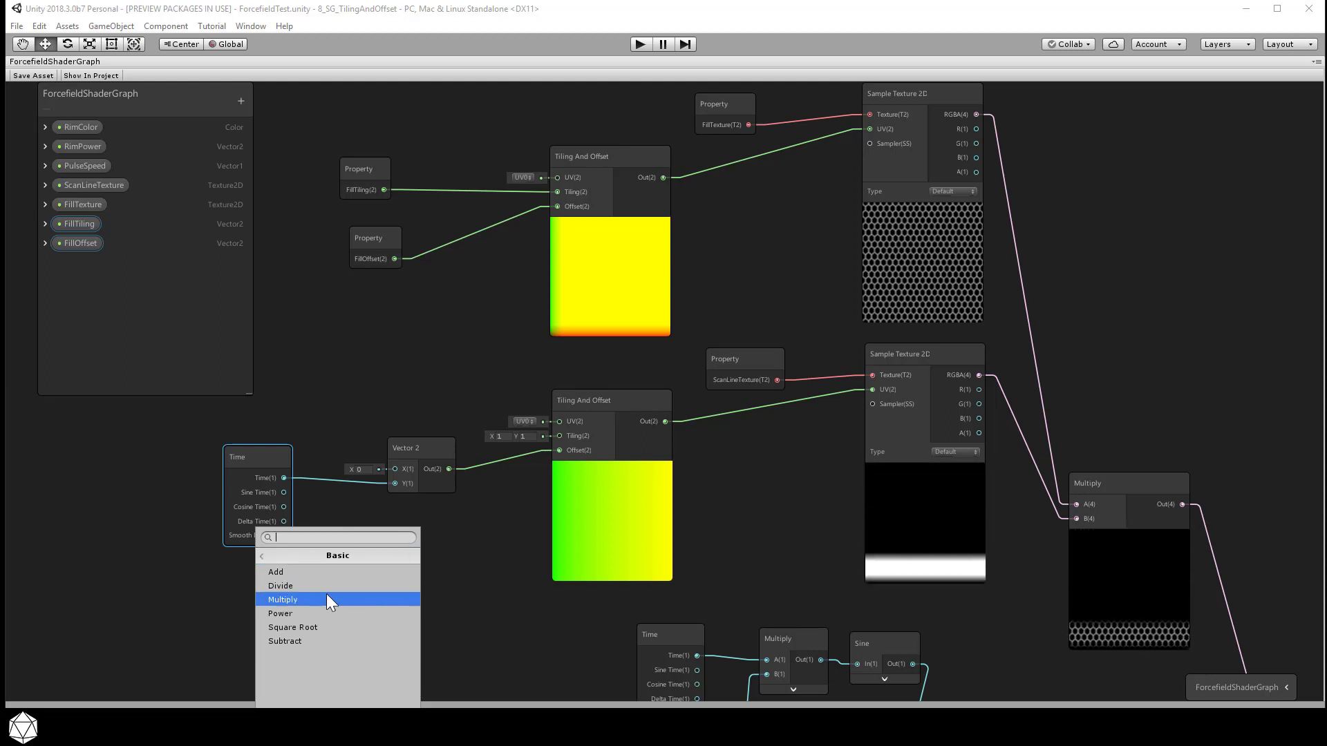
left_click(326, 599)
left_click_drag(374, 560, 362, 546)
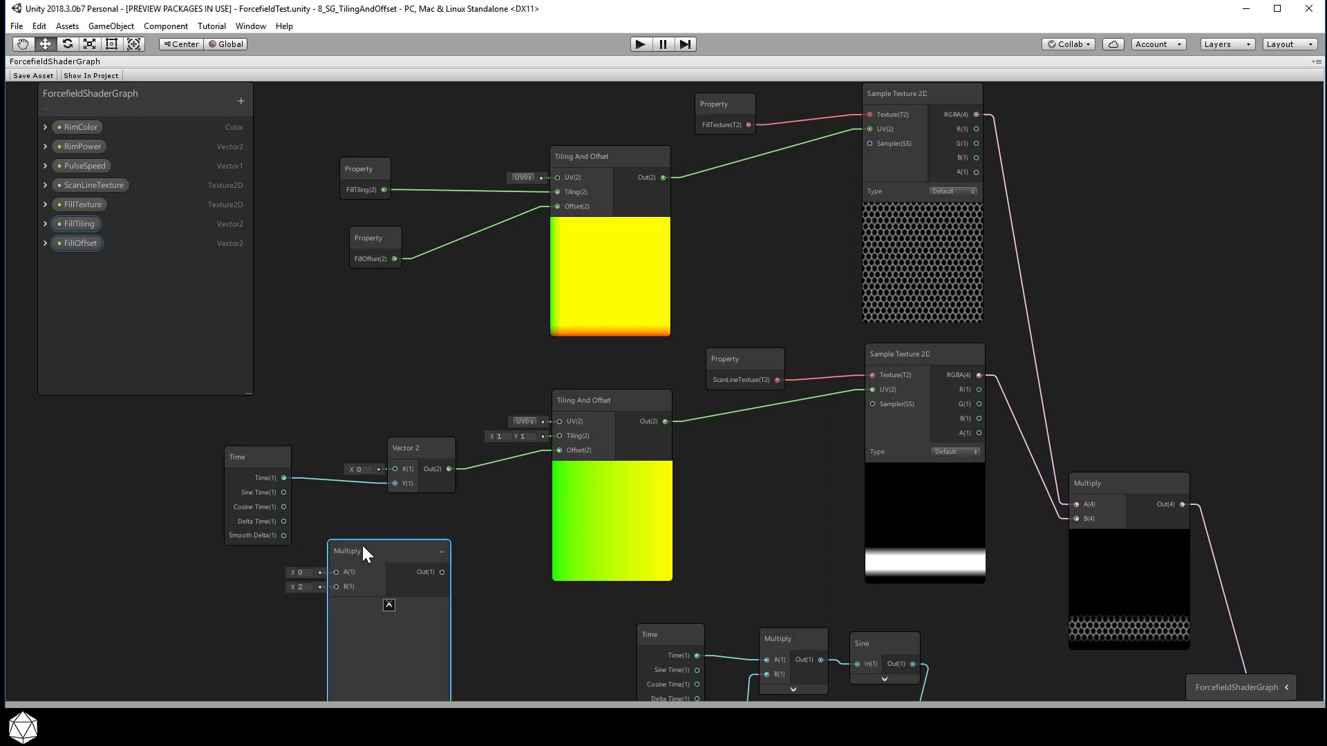
- Route the Time output through the new Multiply node's A input and connect its output to Vector 2's Y
left_click_drag(257, 462, 156, 459)
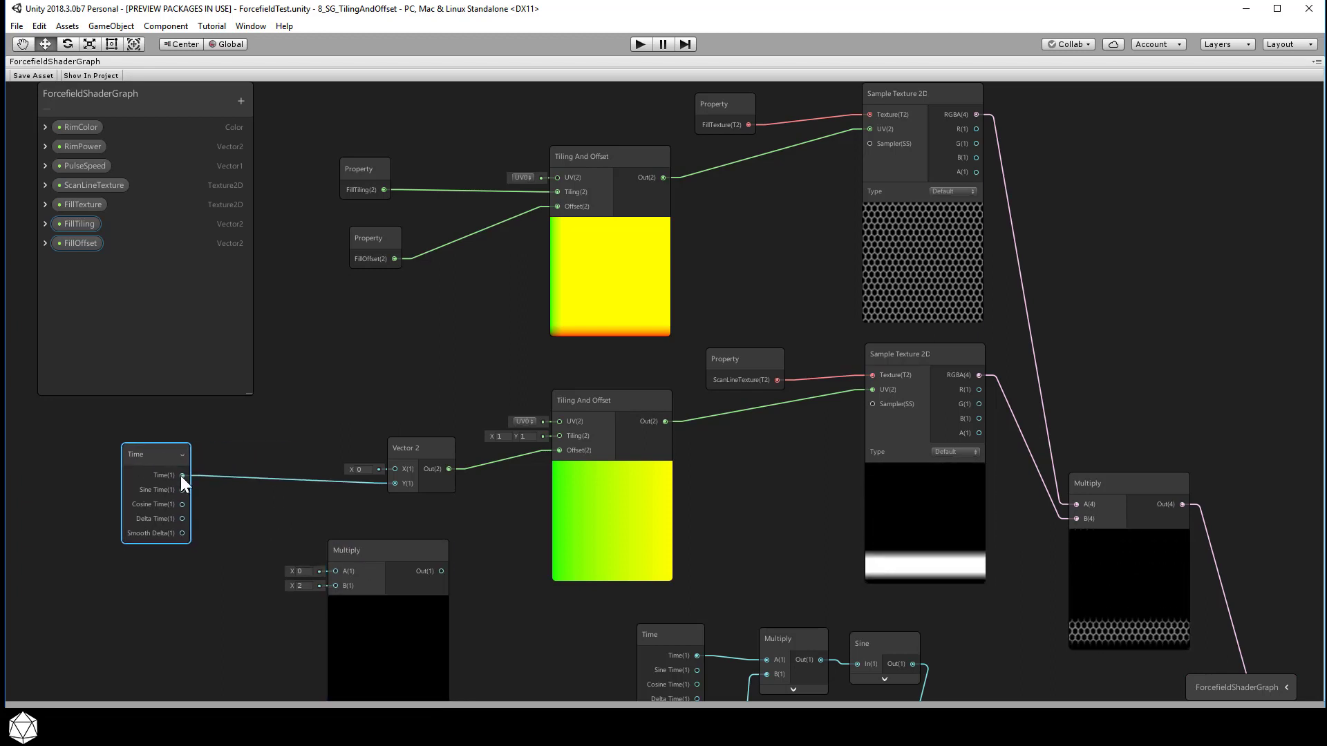
right_click(230, 477)
left_click(261, 487)
left_click_drag(182, 477, 391, 481)
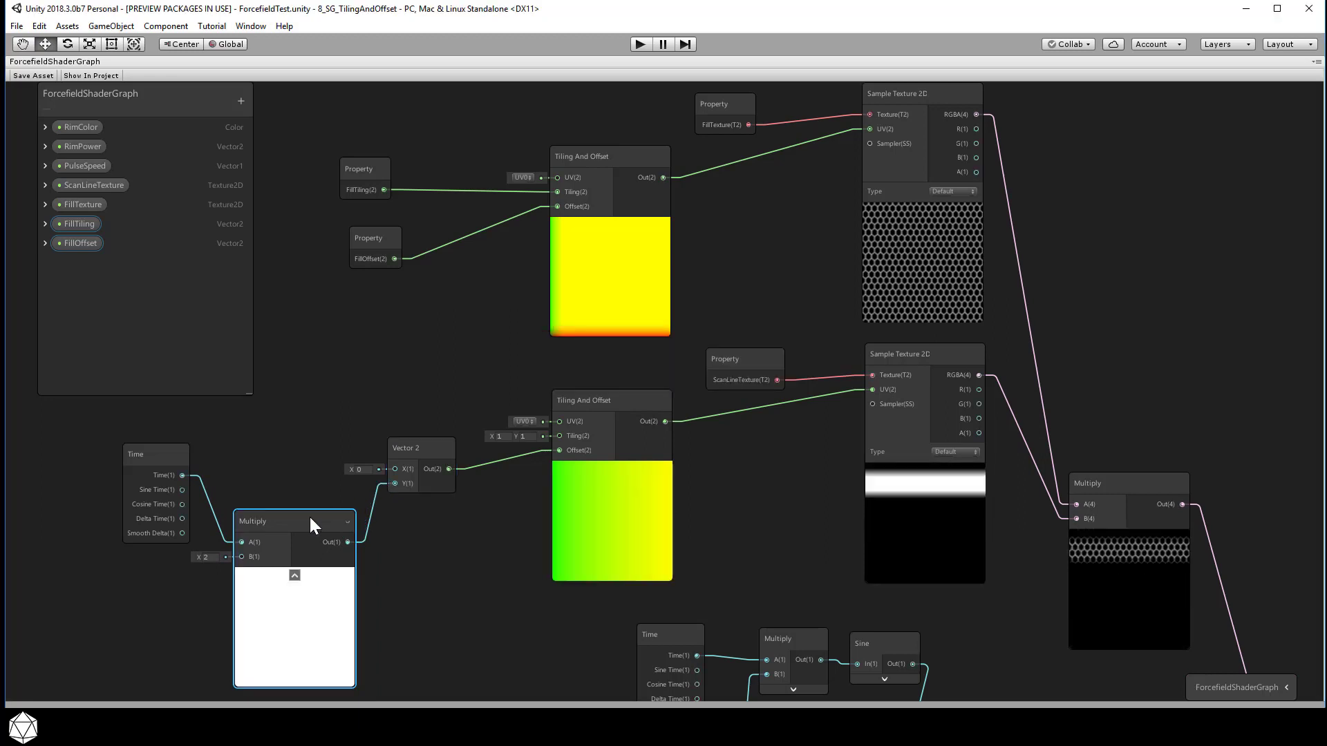
left_click_drag(309, 517, 314, 489)
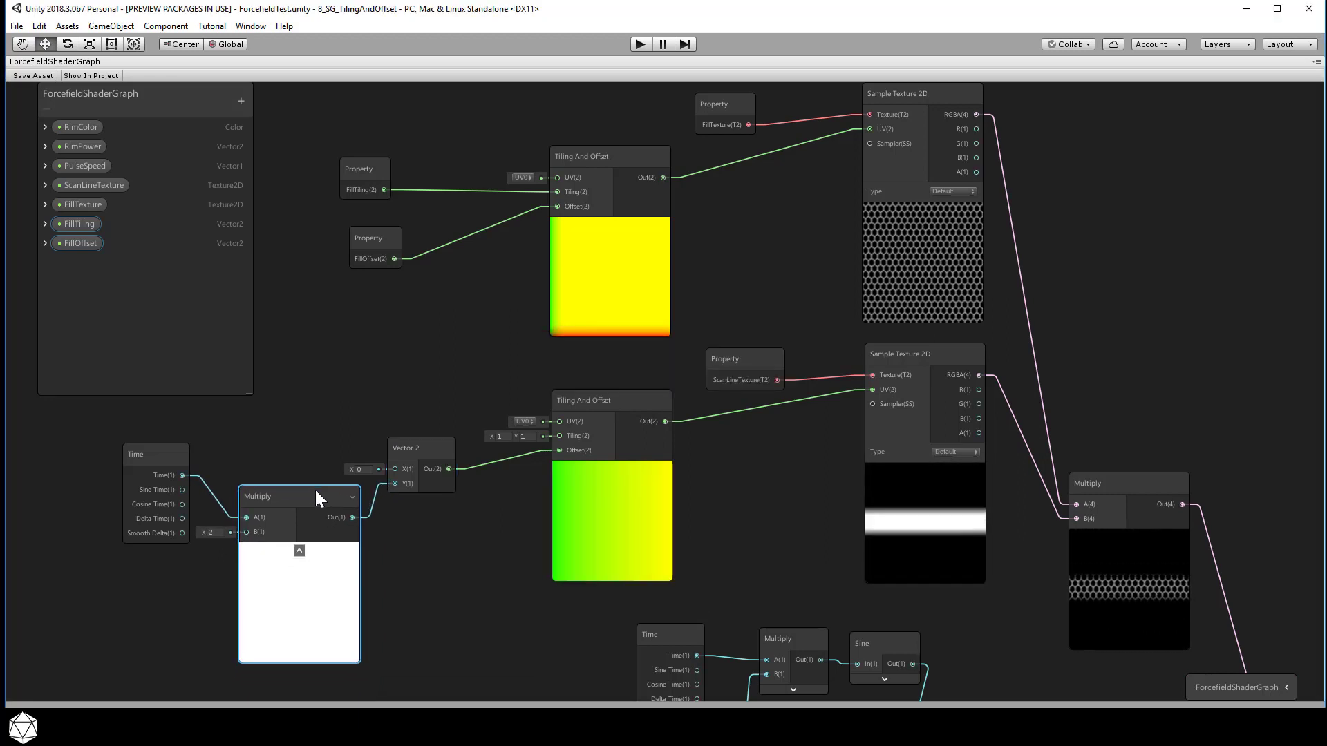
- Create a Vector1 property named ScanSpeed with default 1, place it in the graph and connect it to the new Multiply's B
left_click(242, 100)
left_click(289, 112)
type("ScanSpeed")
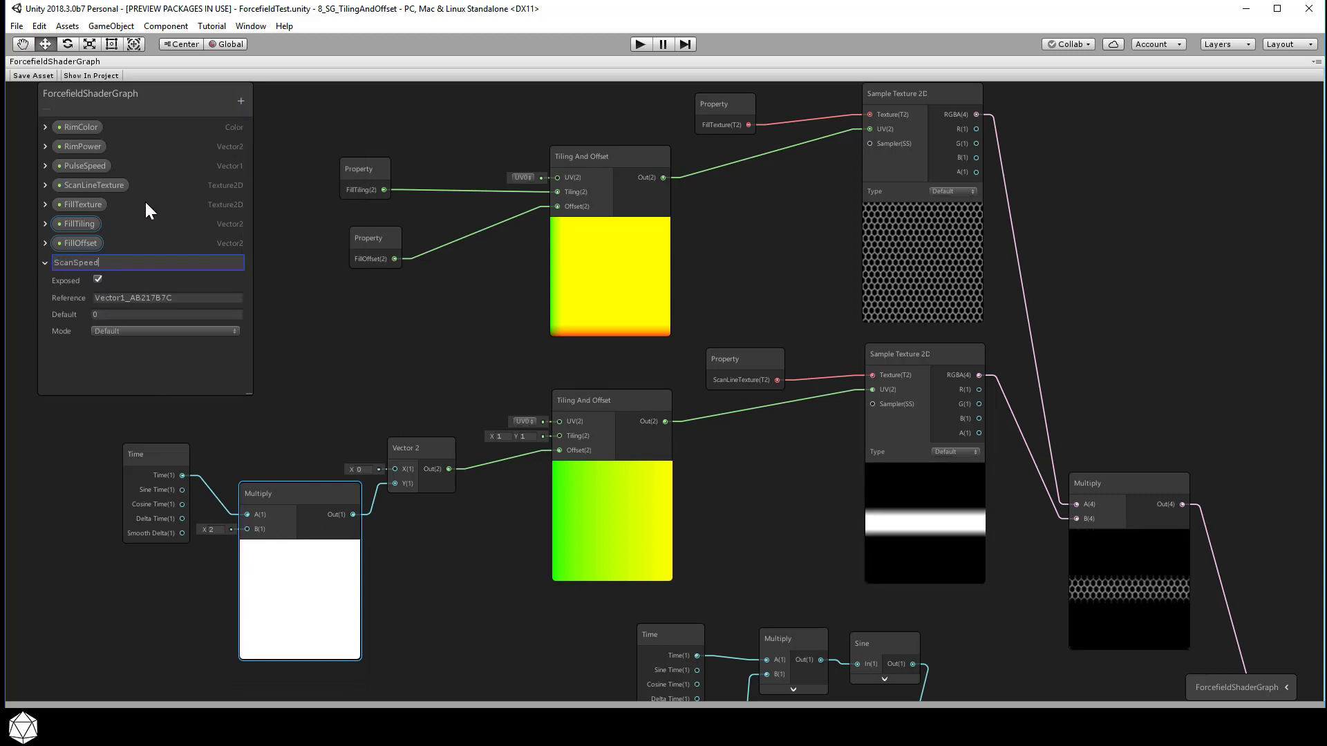
key("Return")
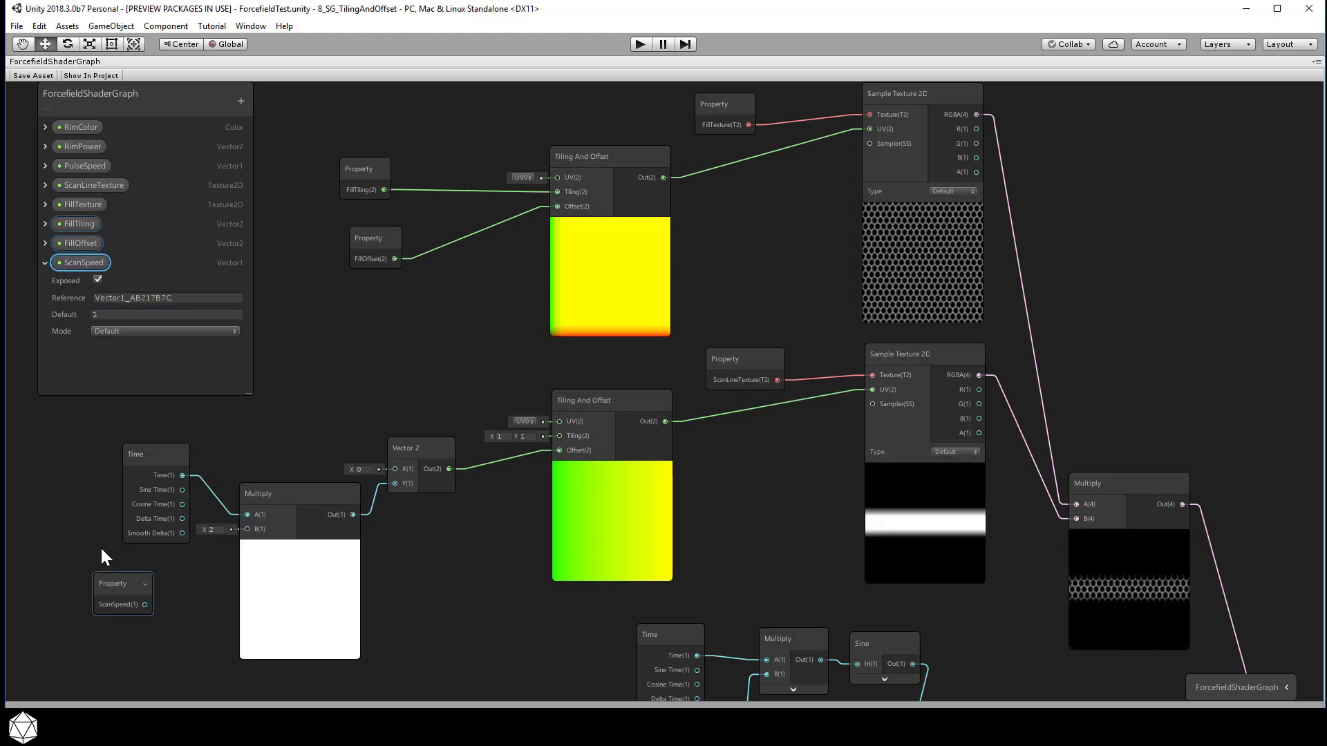
left_click_drag(217, 574, 246, 529)
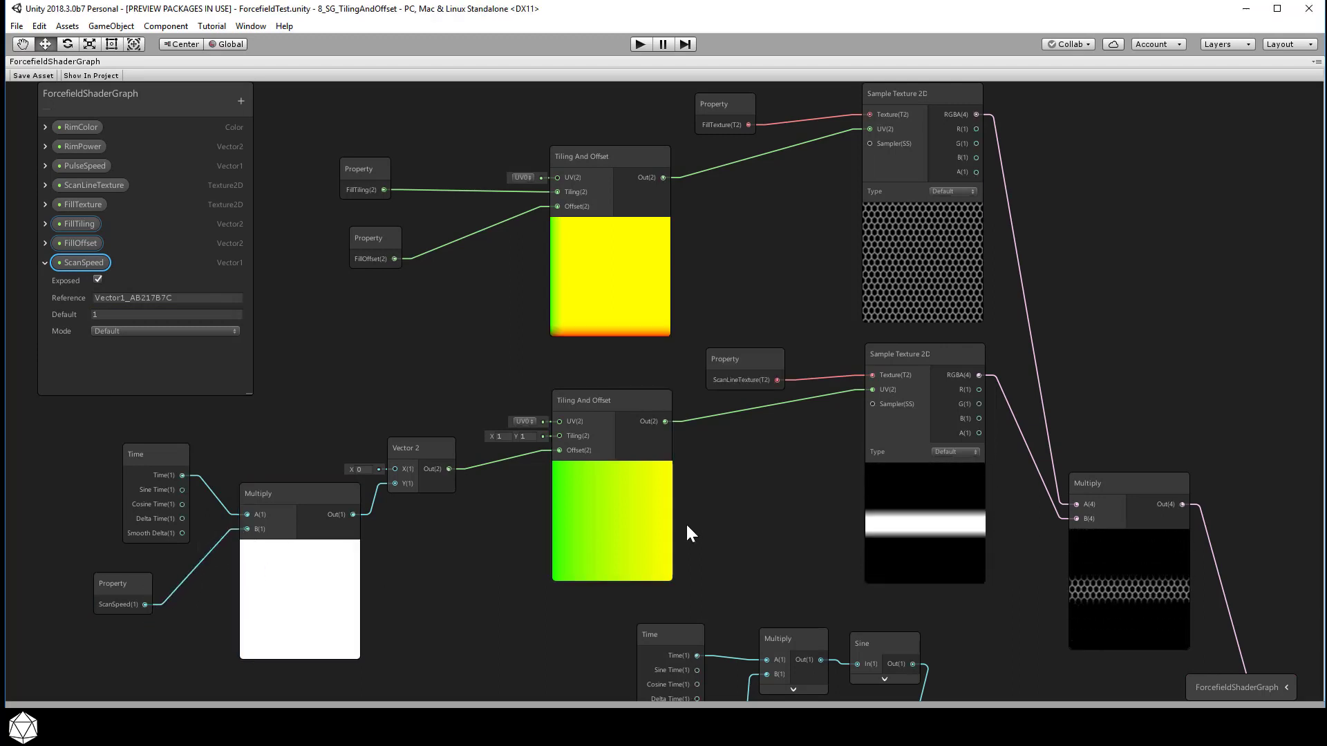
- Save the shader graph, restore the editor layout and run the scene briefly to check the moving scan line
left_click(34, 76)
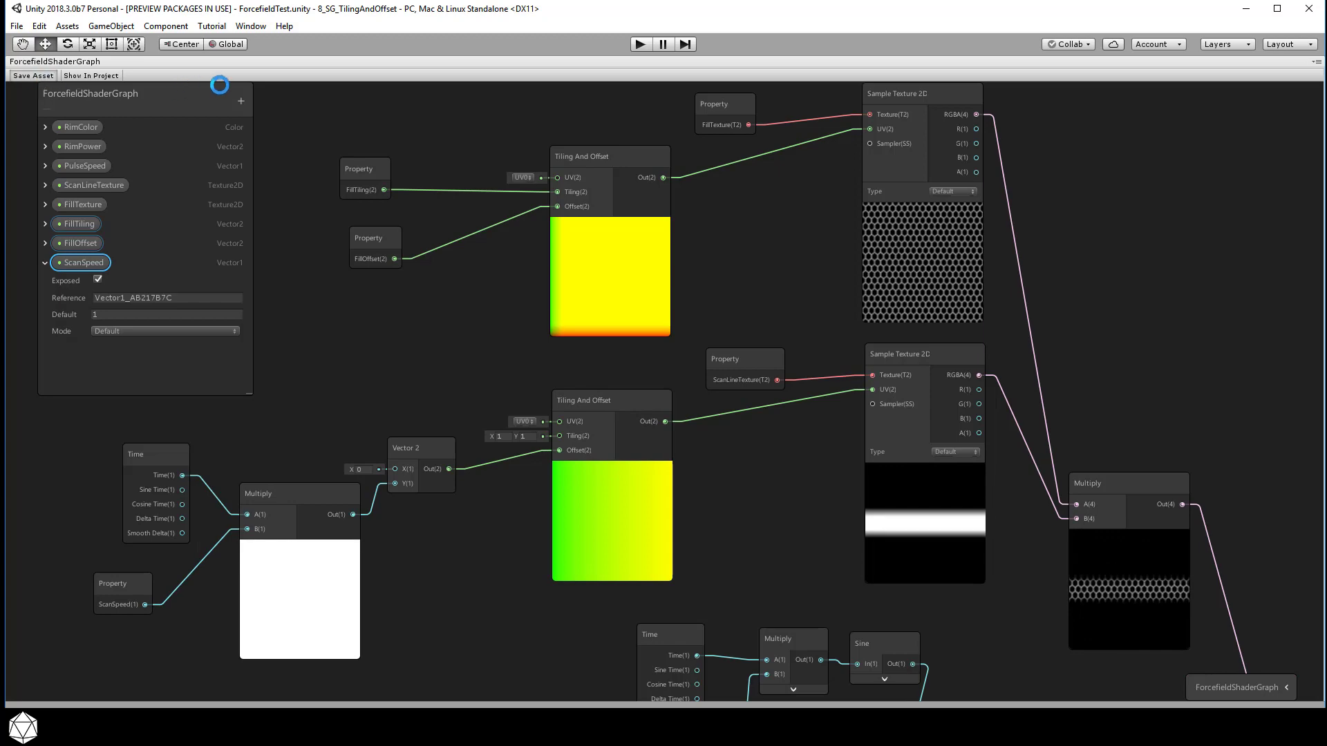
right_click(185, 63)
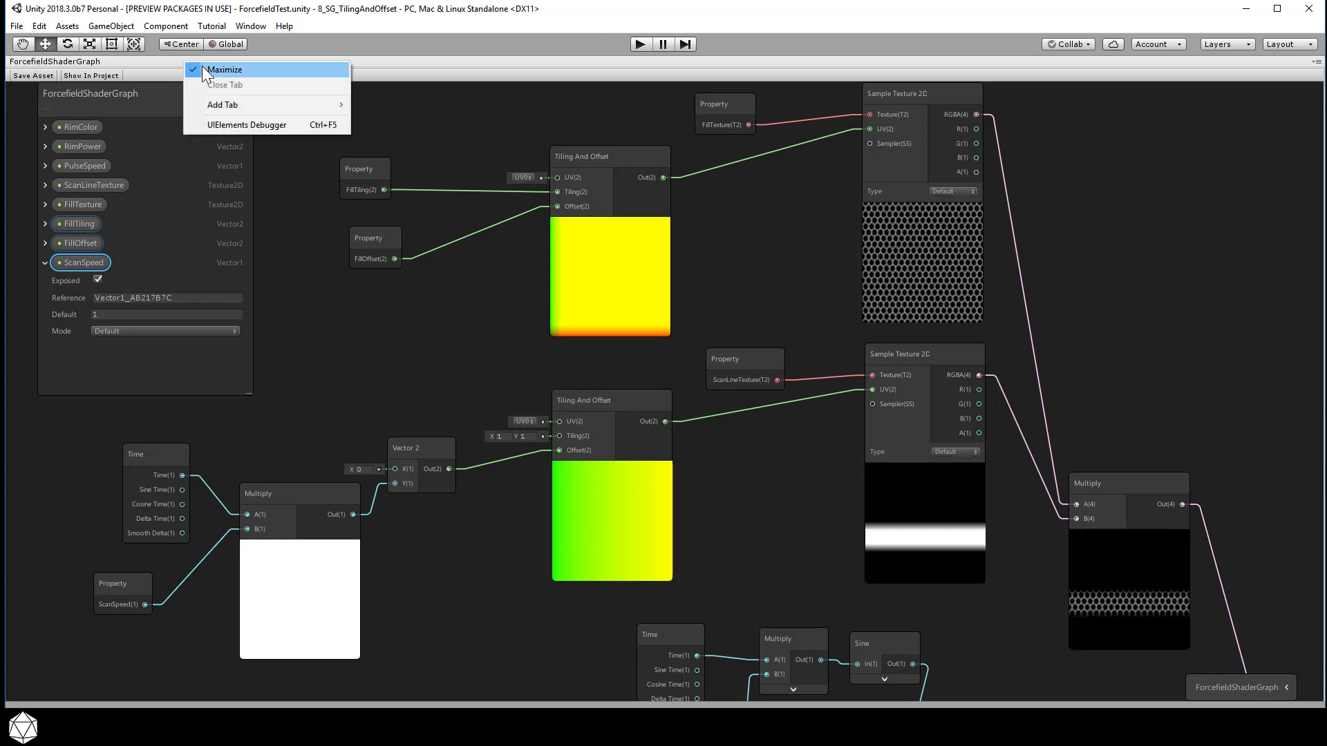
left_click(200, 69)
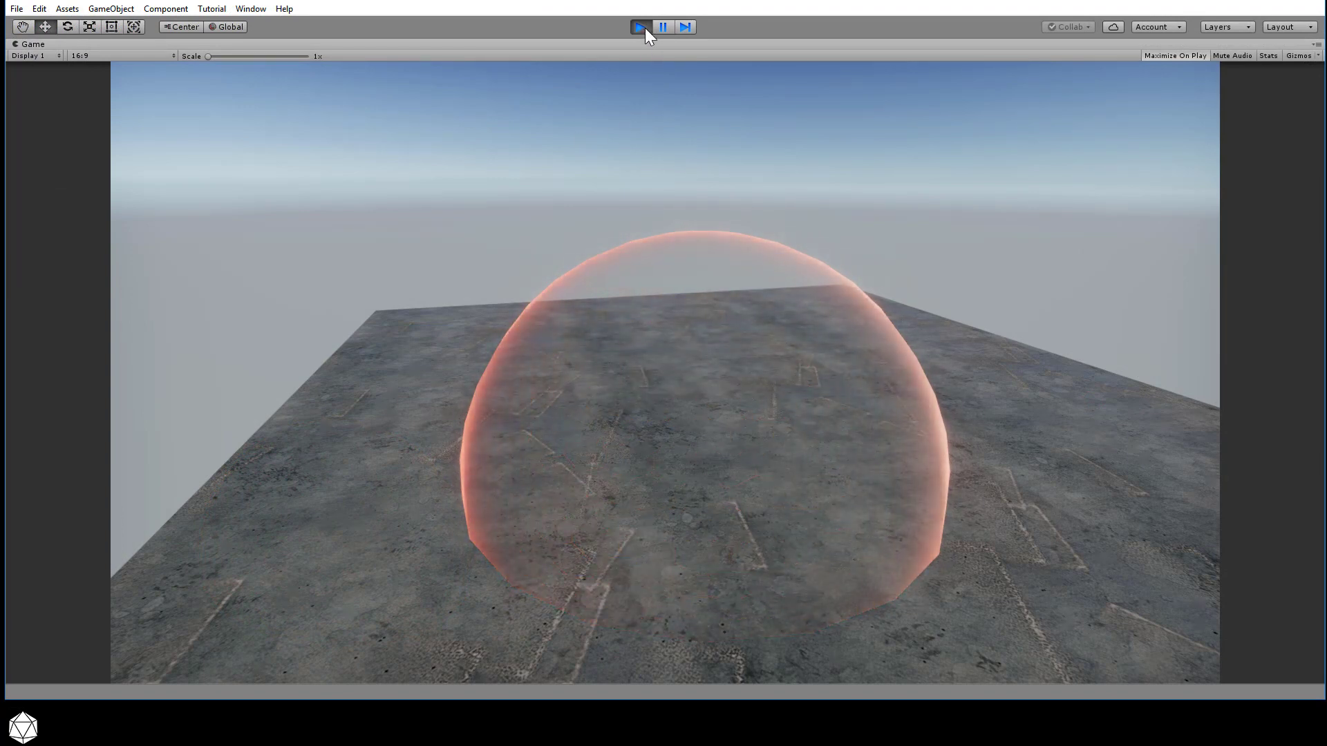
left_click(645, 28)
- Restore the Game view from its maximized size and set Forcefield_Mat's ScanSpeed to 0.5
right_click(89, 40)
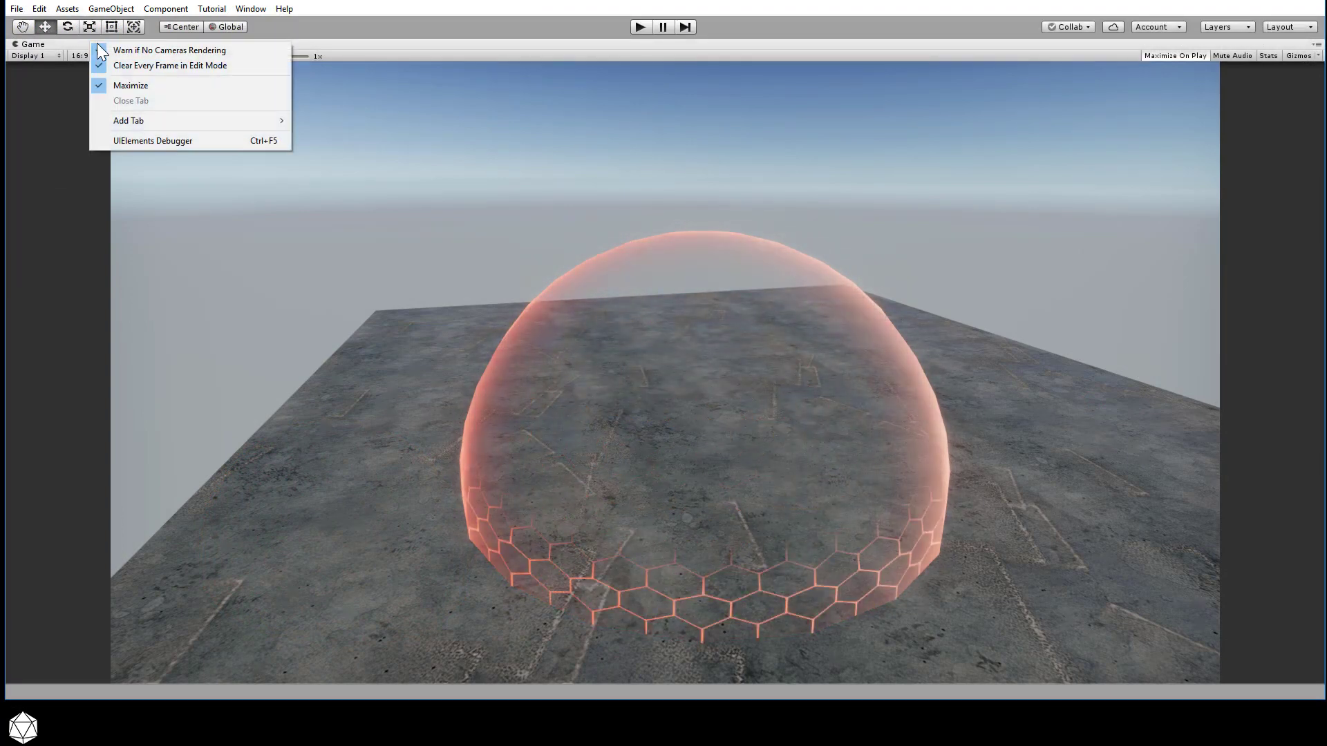
left_click(130, 85)
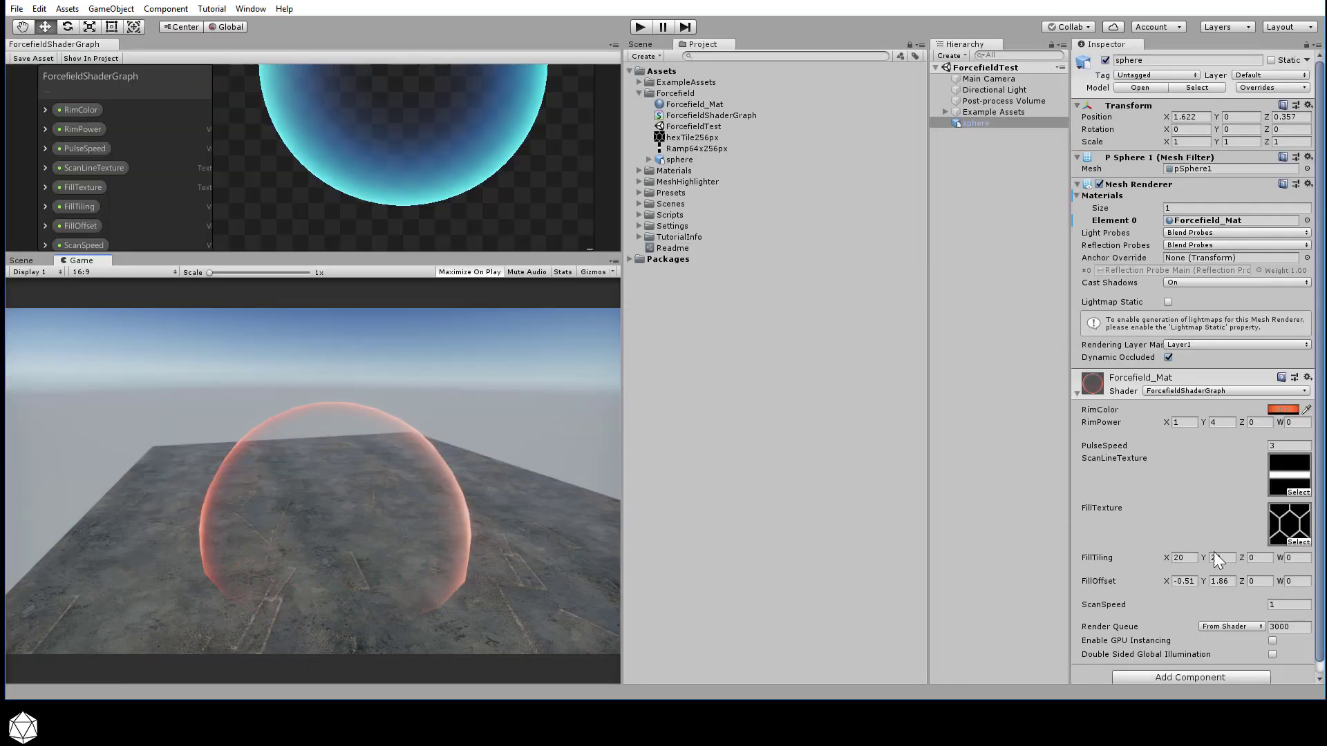
left_click(1289, 605)
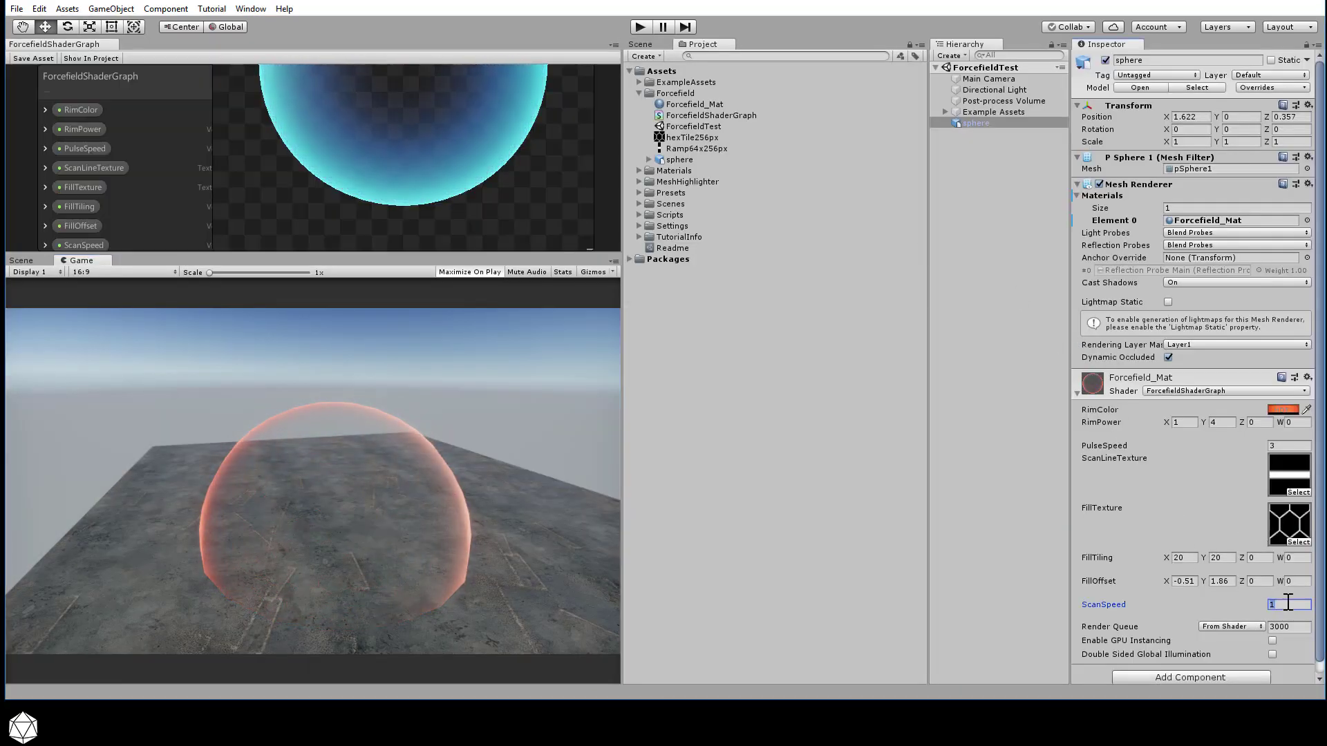
type("0.5")
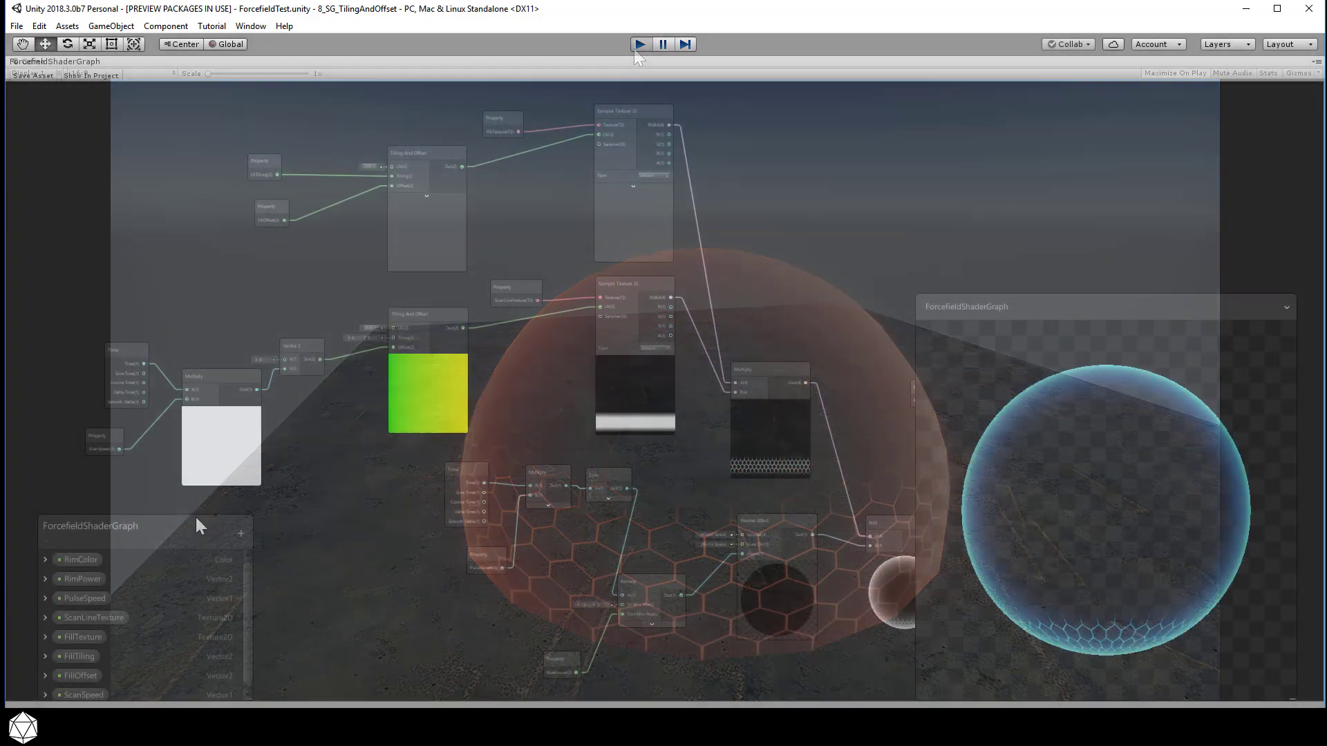
- Move and enlarge the graph's property blackboard, and add a Vector1 property named ScanSize
left_click_drag(200, 527, 201, 222)
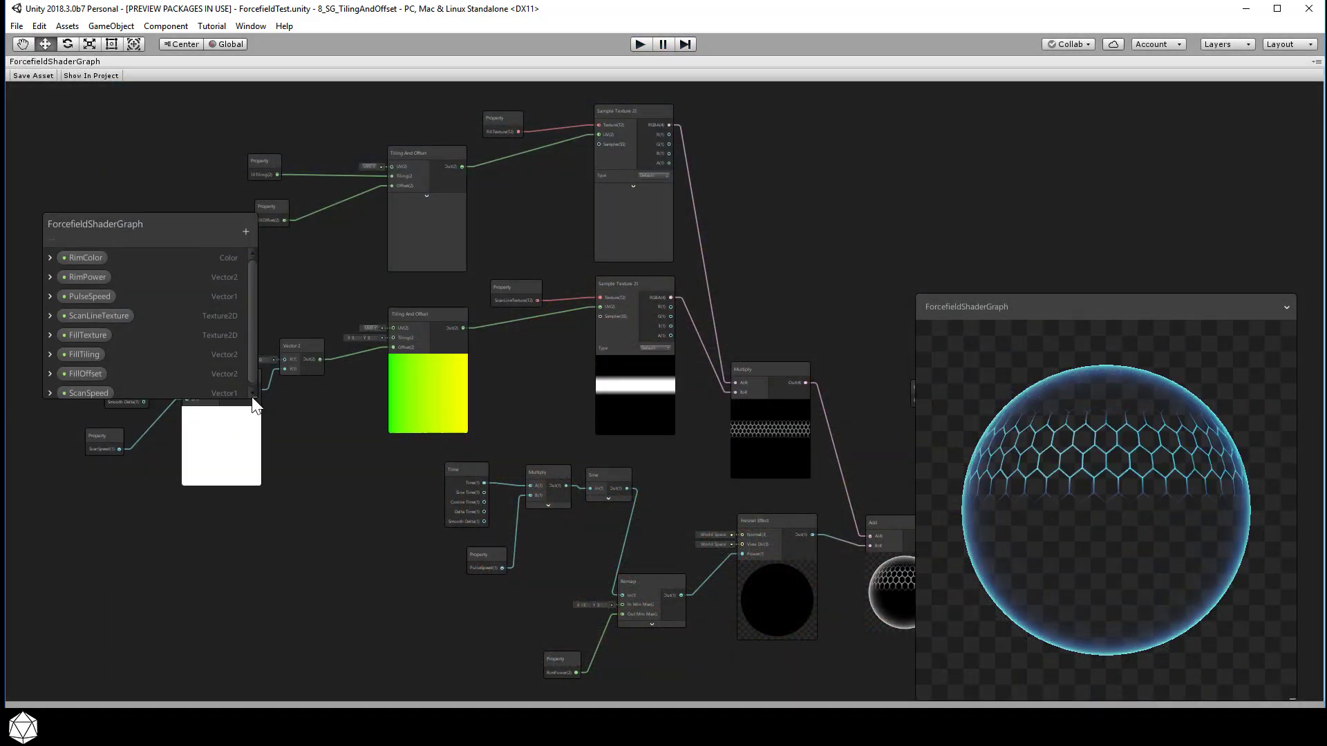
left_click_drag(252, 400, 255, 577)
left_click(248, 231)
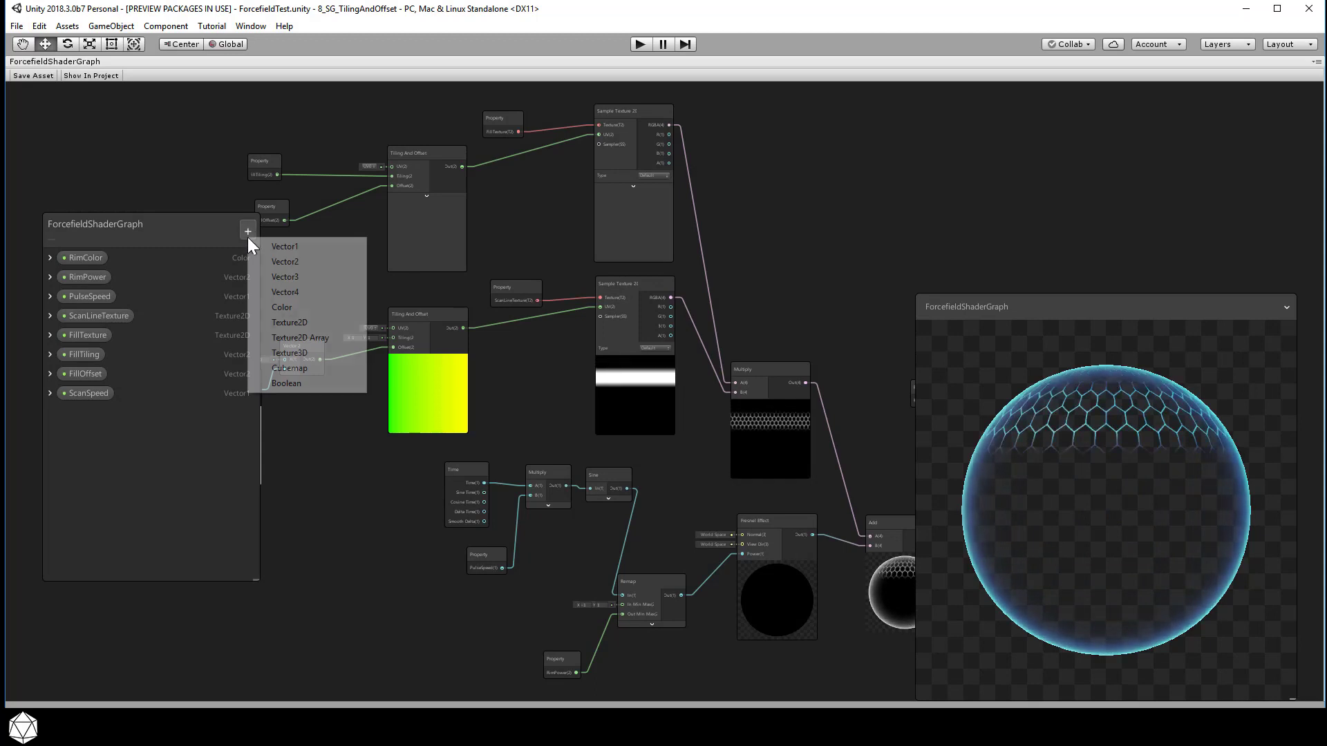
left_click(273, 246)
type("ScanSize")
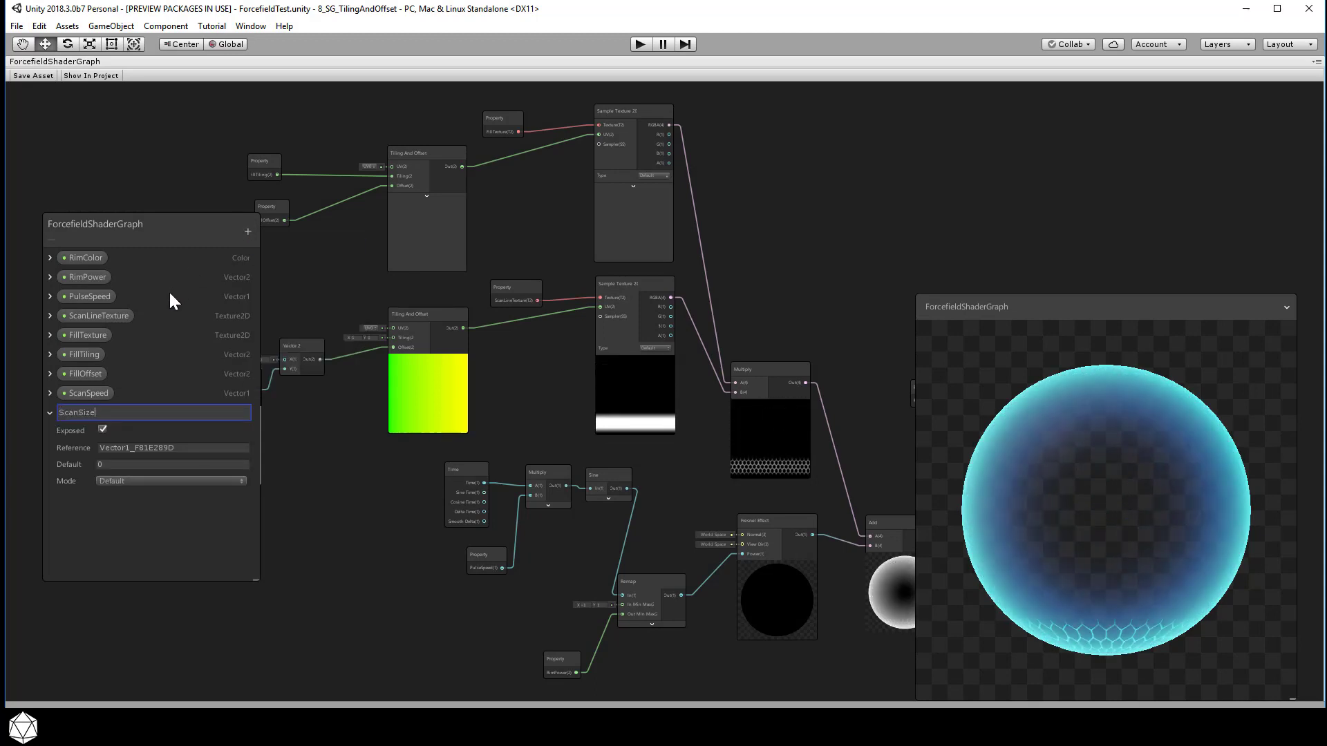
key("Return")
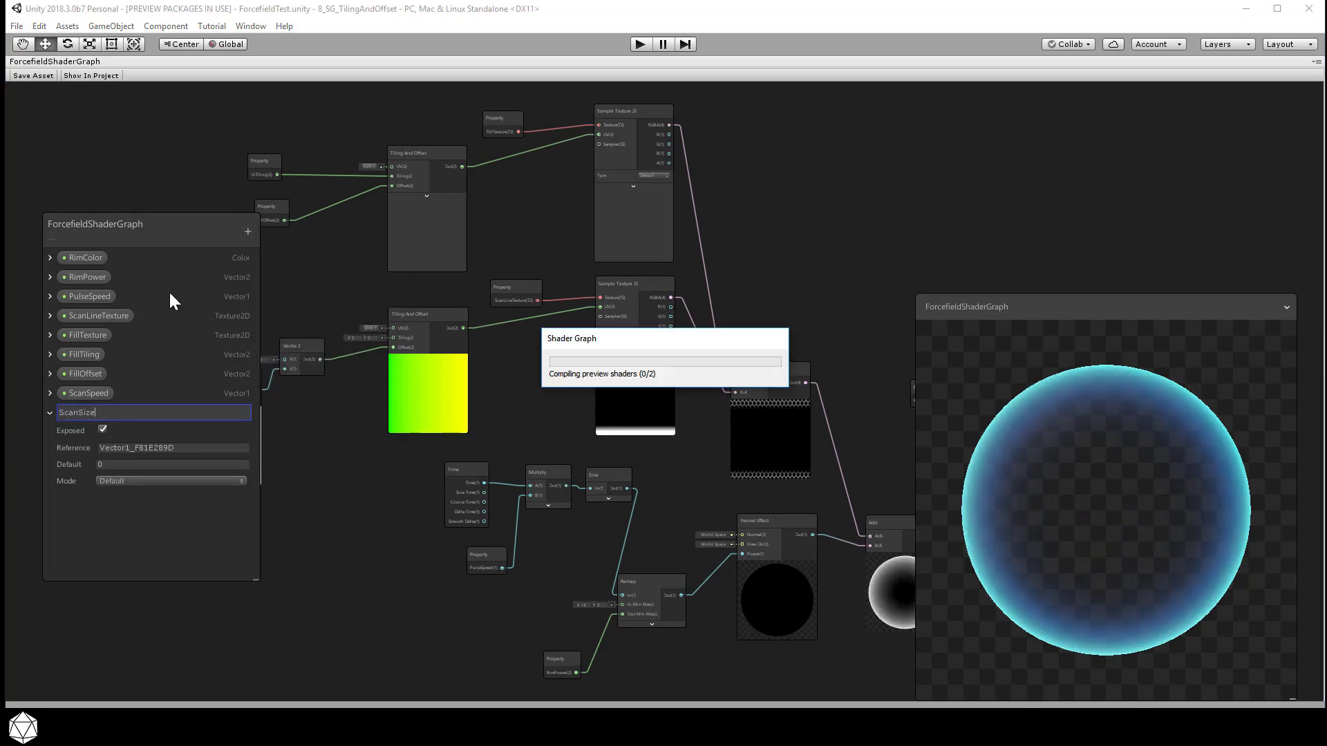
- Set the ScanSize property's default to 1 and its mode to Slider, ranging from 0 to 1
left_click(107, 463)
type("1")
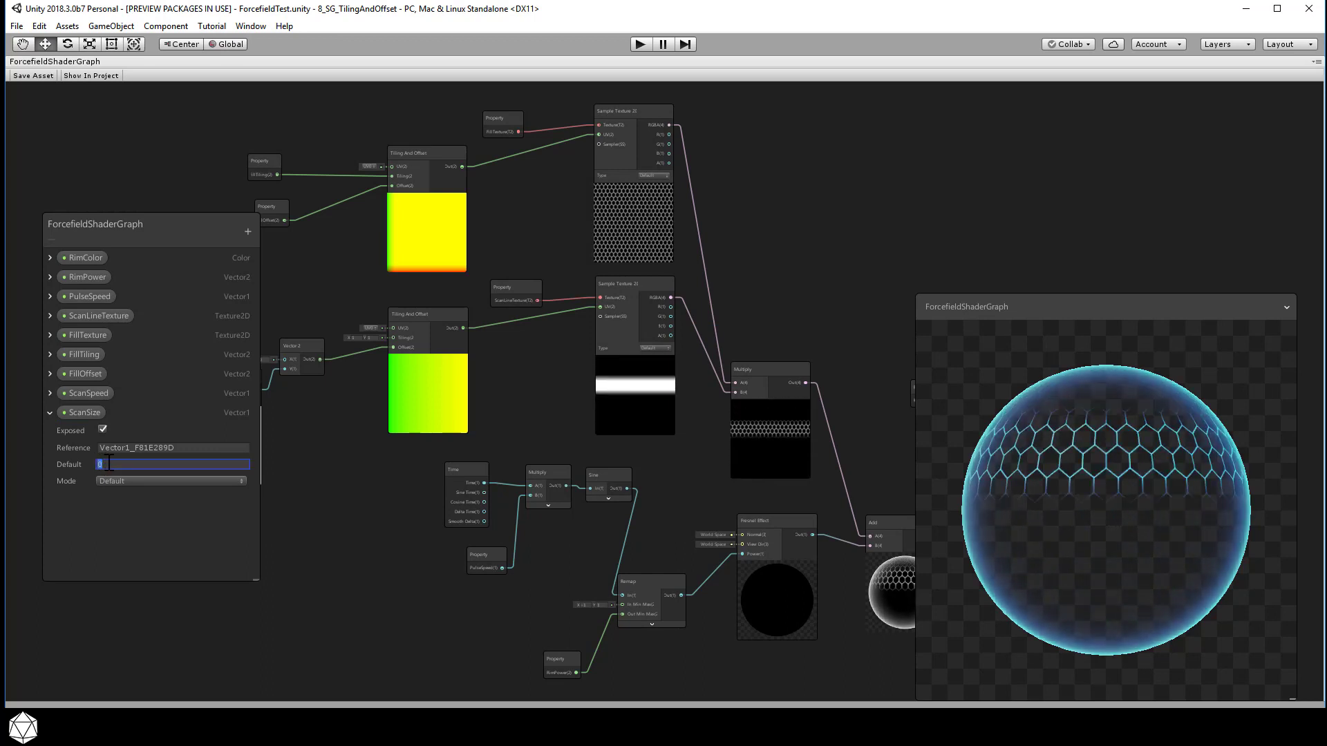
left_click(136, 478)
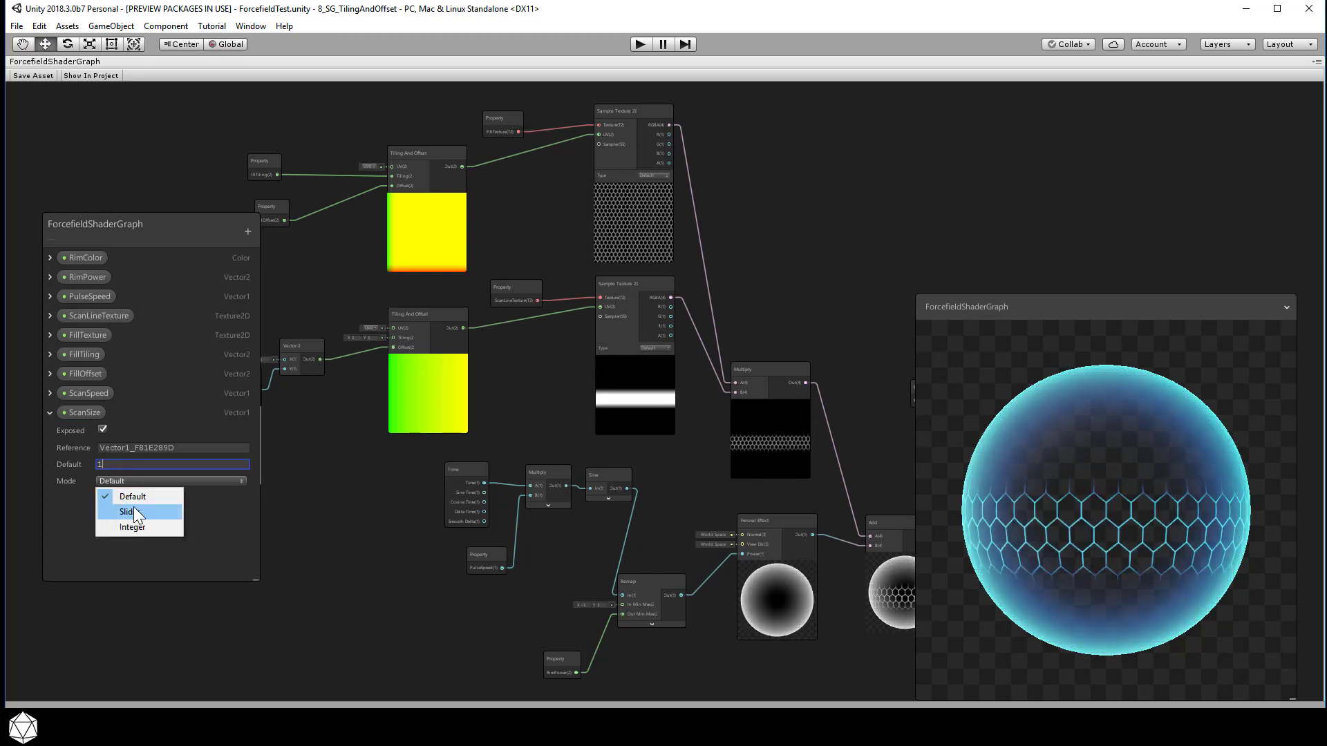
left_click(135, 510)
left_click(119, 515)
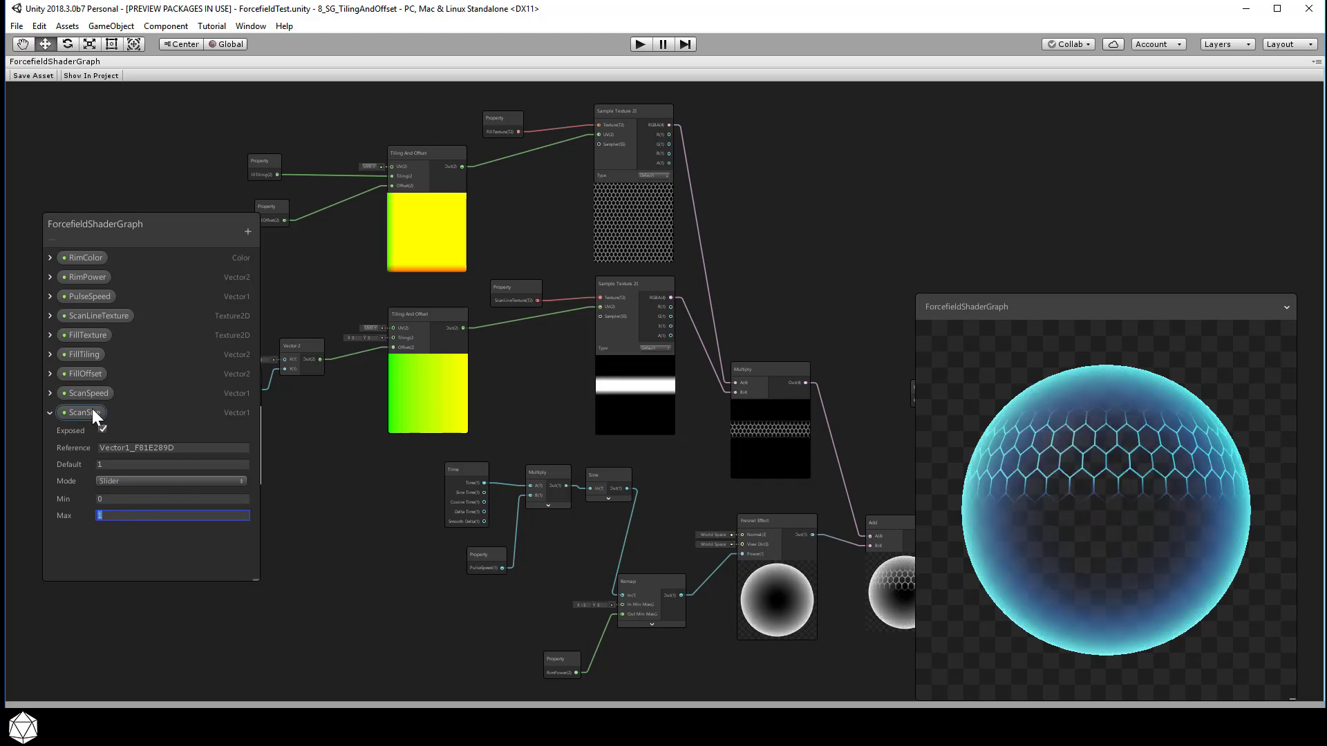
- Place the ScanSize property in the graph near the scan line's Tiling And Offset node, moving the blackboard out of the way
left_click_drag(89, 411, 309, 442)
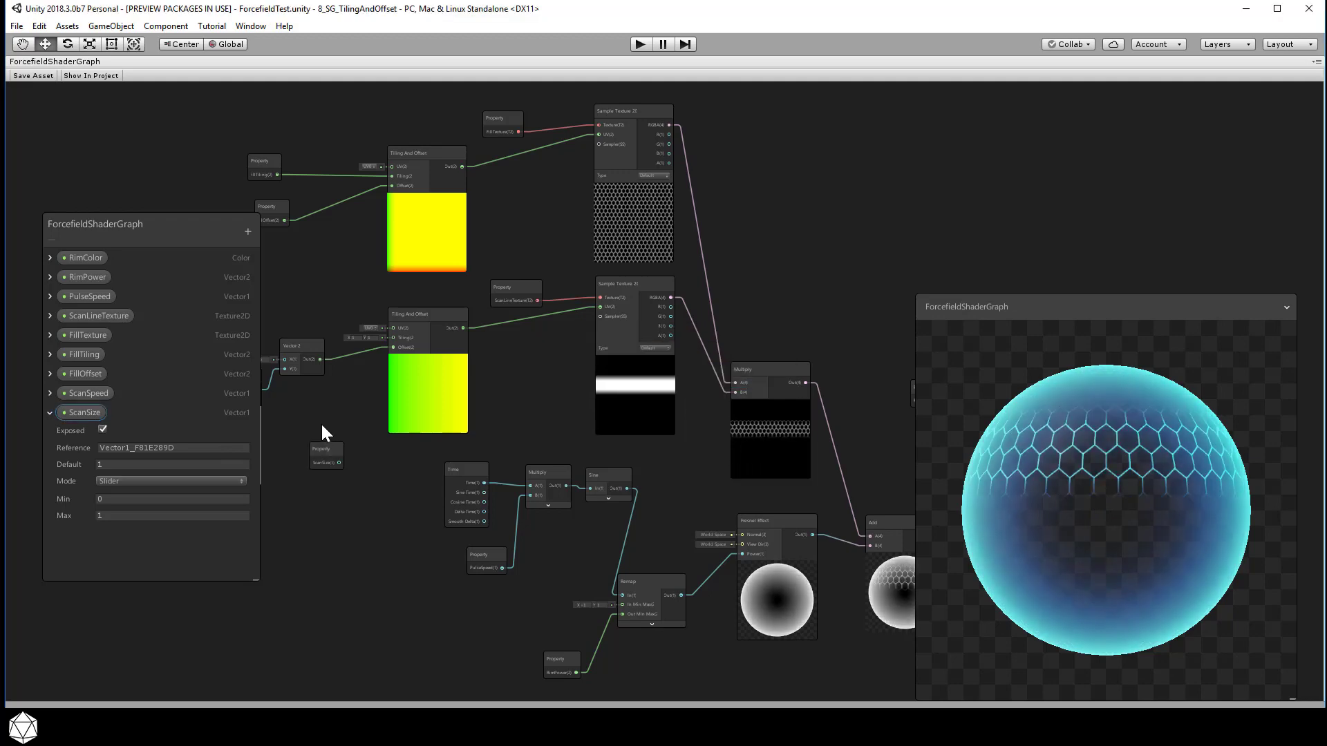
middle_click_drag(340, 404, 461, 468)
scroll(464, 467, "up", 5)
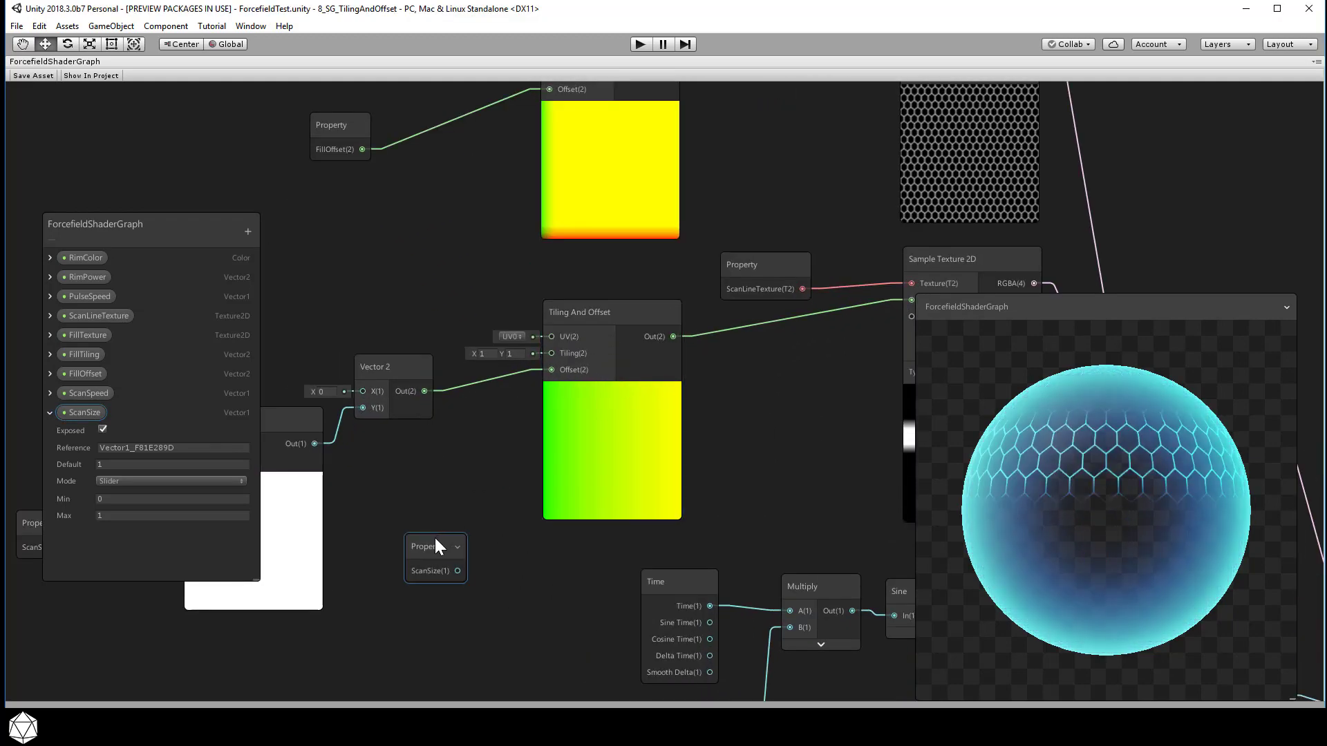
left_click_drag(429, 537, 294, 223)
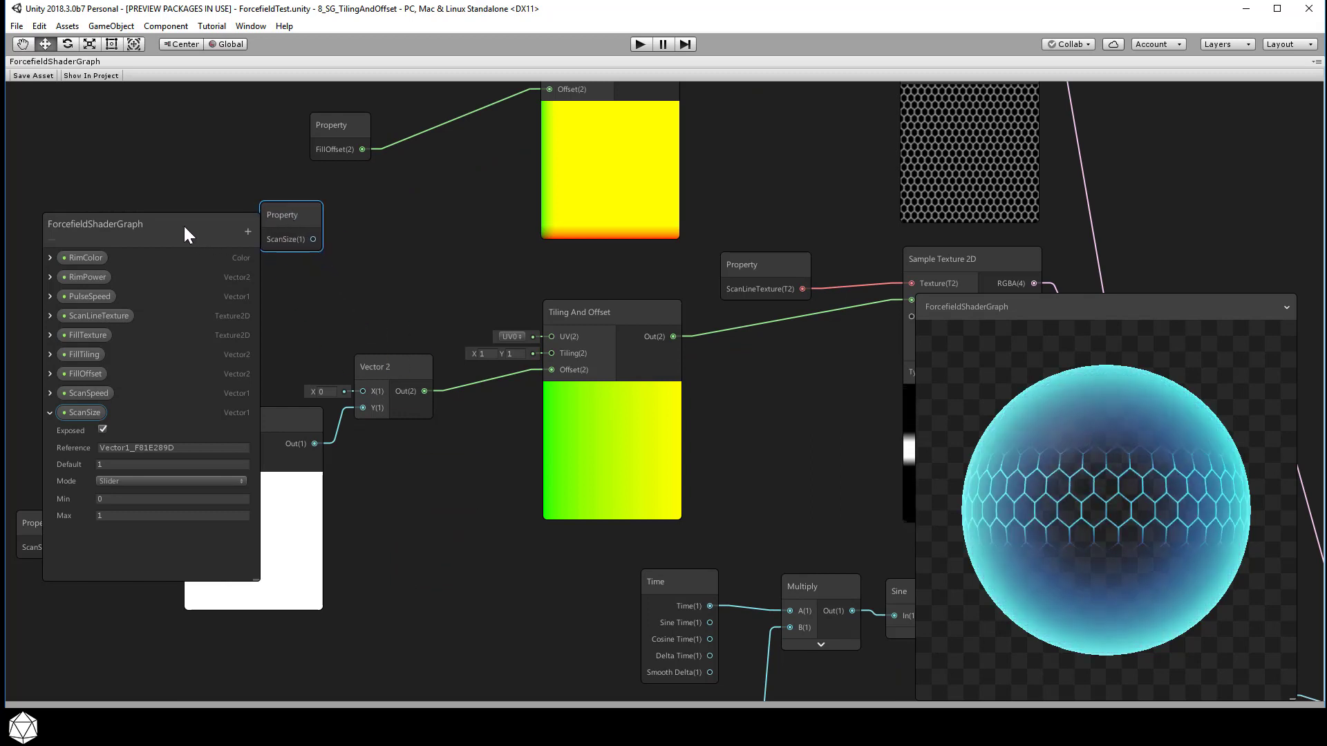
left_click_drag(186, 227, 153, 346)
left_click_drag(286, 212, 199, 213)
- Create a Vector 2 node, connect ScanSize to its Y, and feed its output into the scan line Tiling And Offset node's Tiling
right_click(362, 181)
left_click(429, 191)
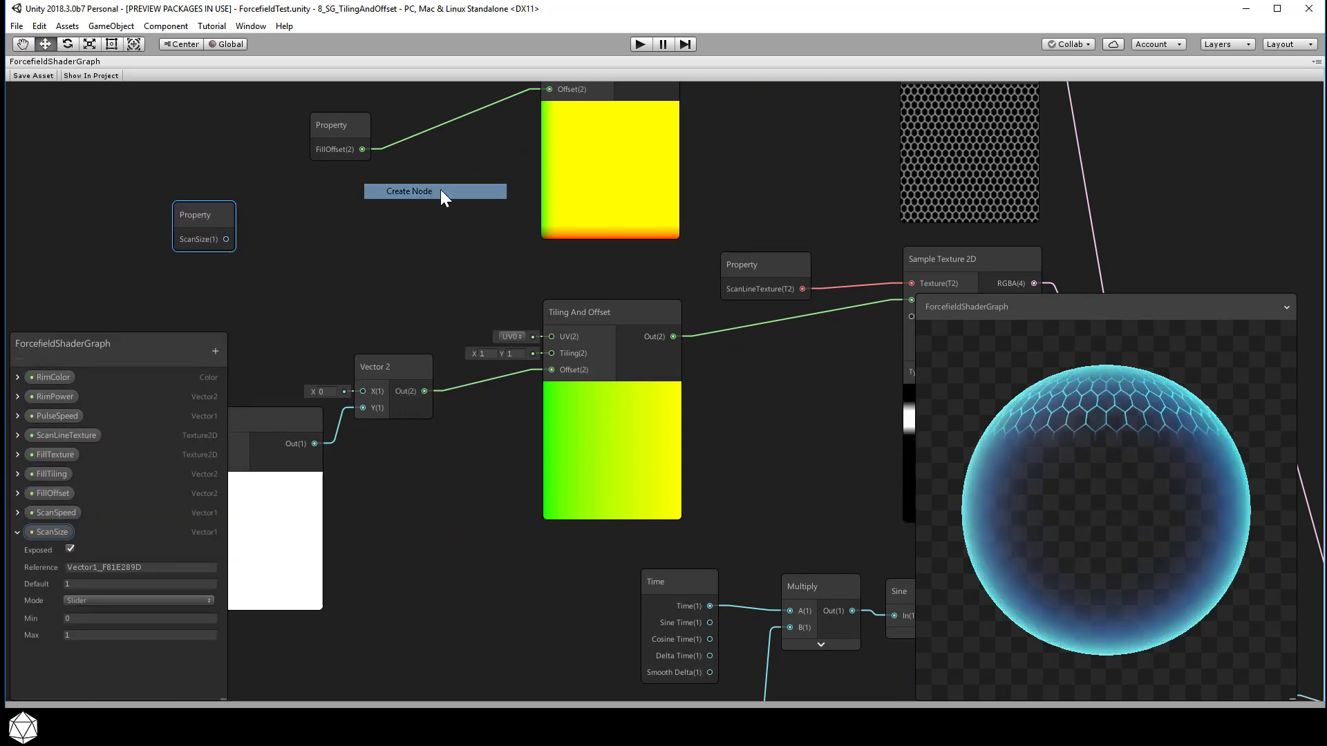
left_click(340, 259)
left_click(345, 219)
left_click(330, 313)
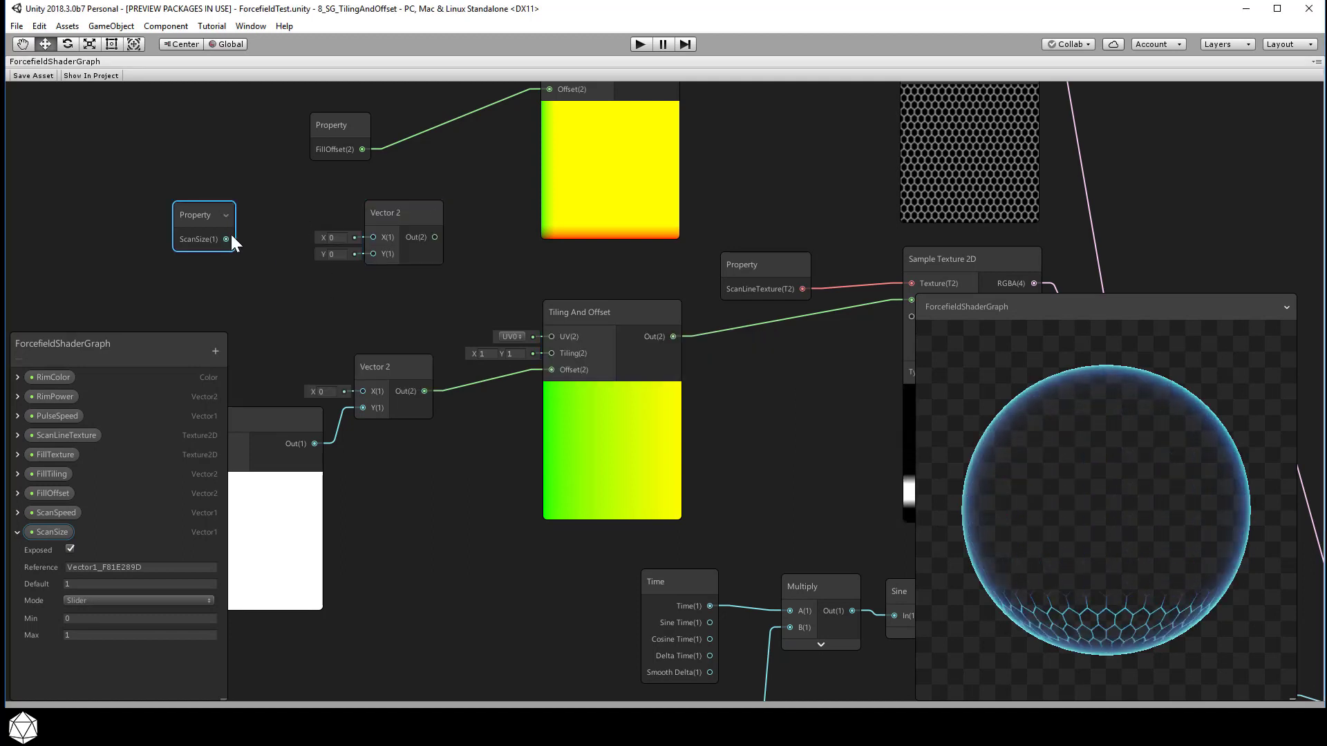
left_click_drag(226, 238, 371, 253)
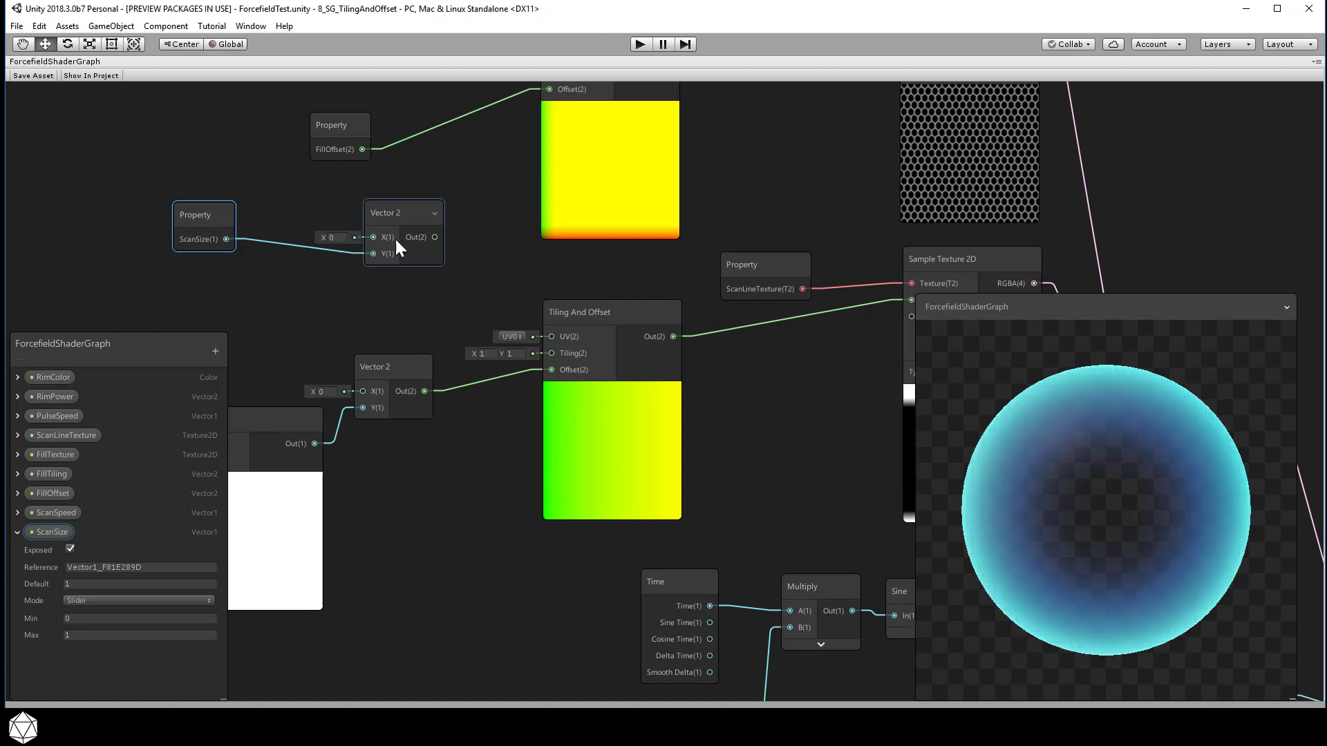
left_click_drag(435, 237, 473, 285)
left_click_drag(528, 342, 545, 351)
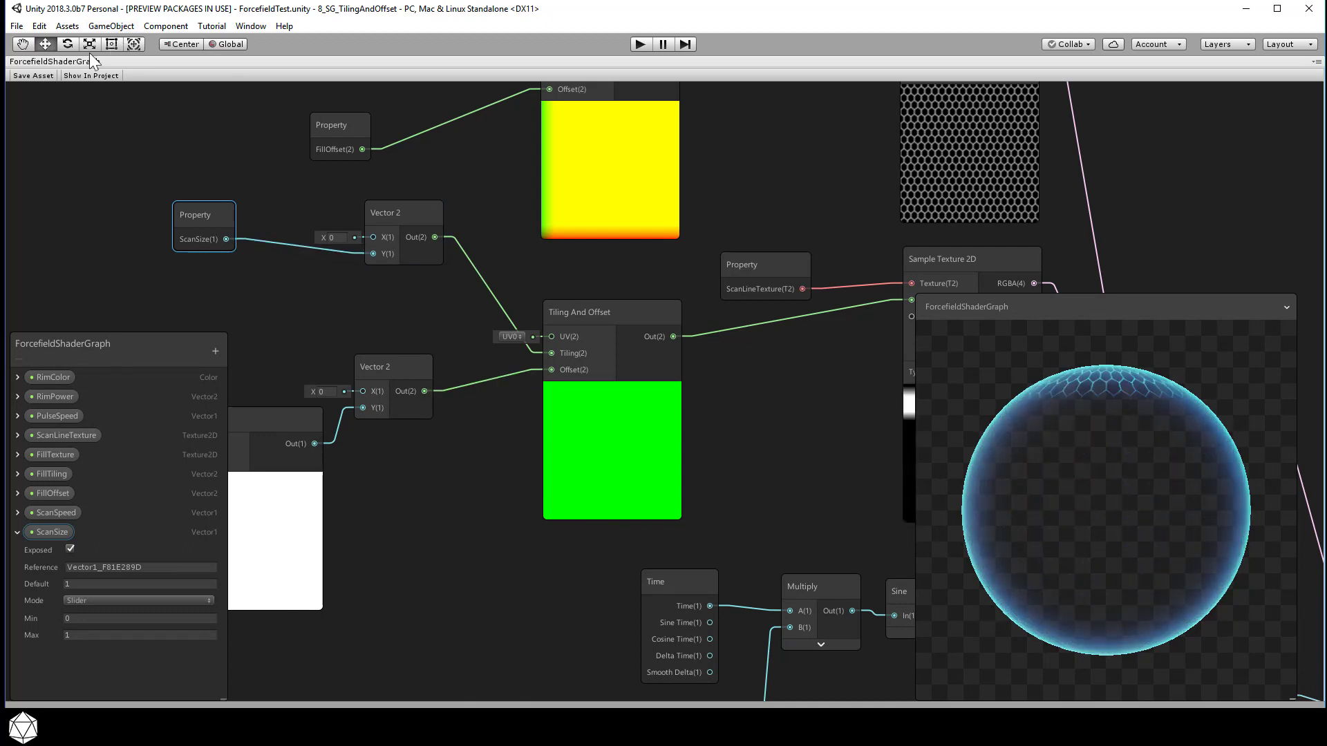
- Save the shader graph, restore the editor layout from the maximized graph and run the scene
left_click(26, 77)
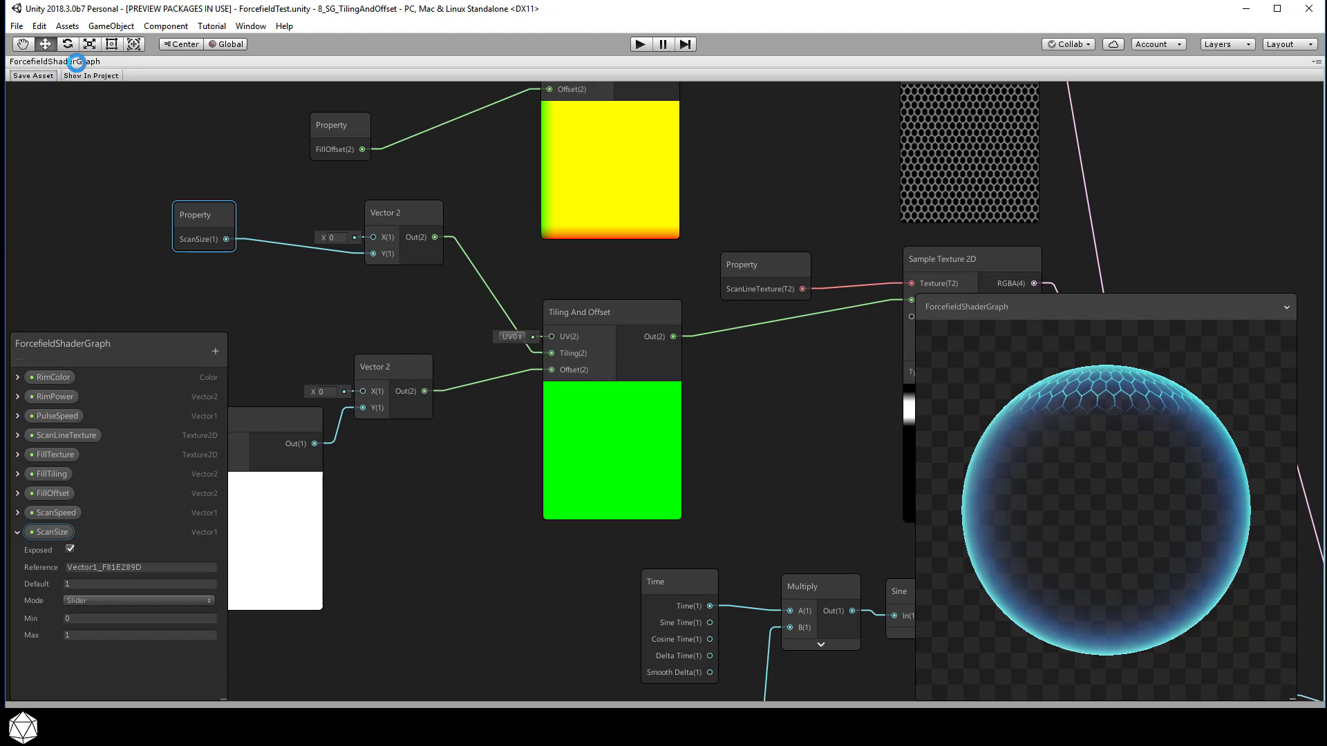
right_click(78, 62)
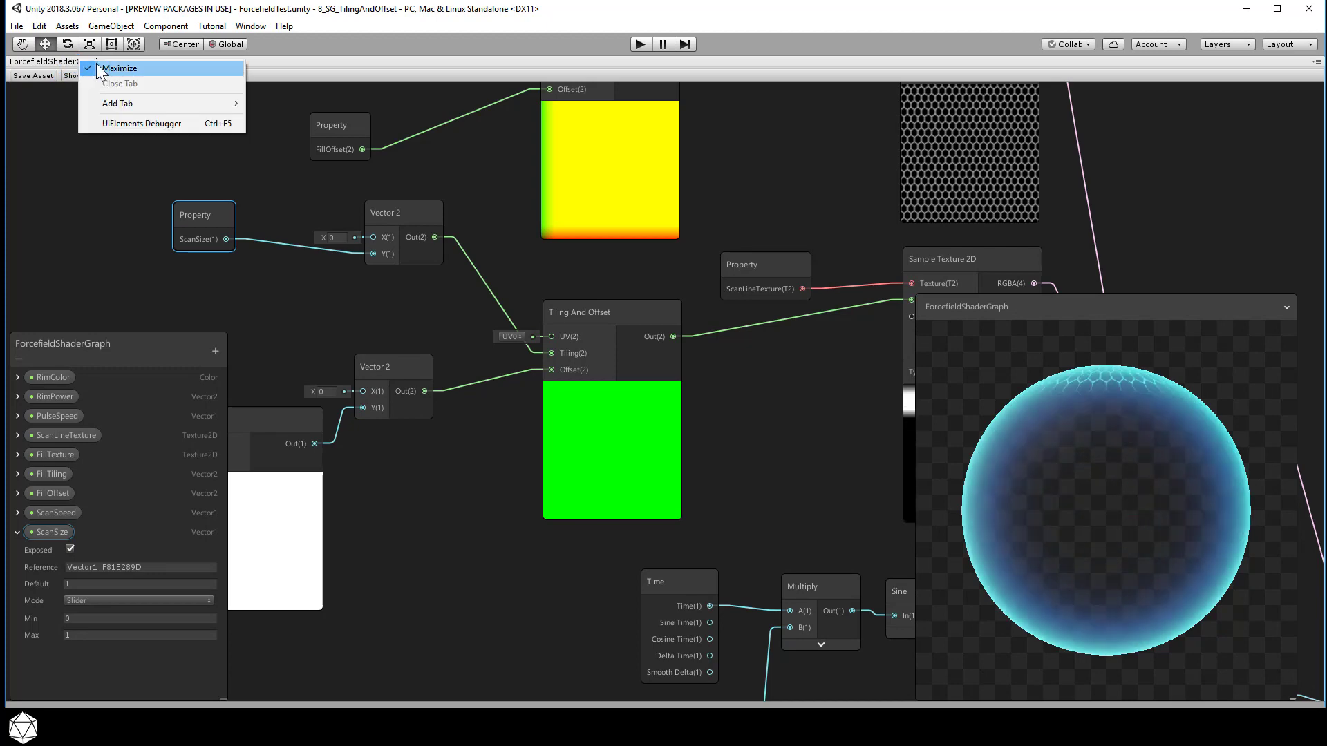
left_click(104, 68)
left_click(640, 44)
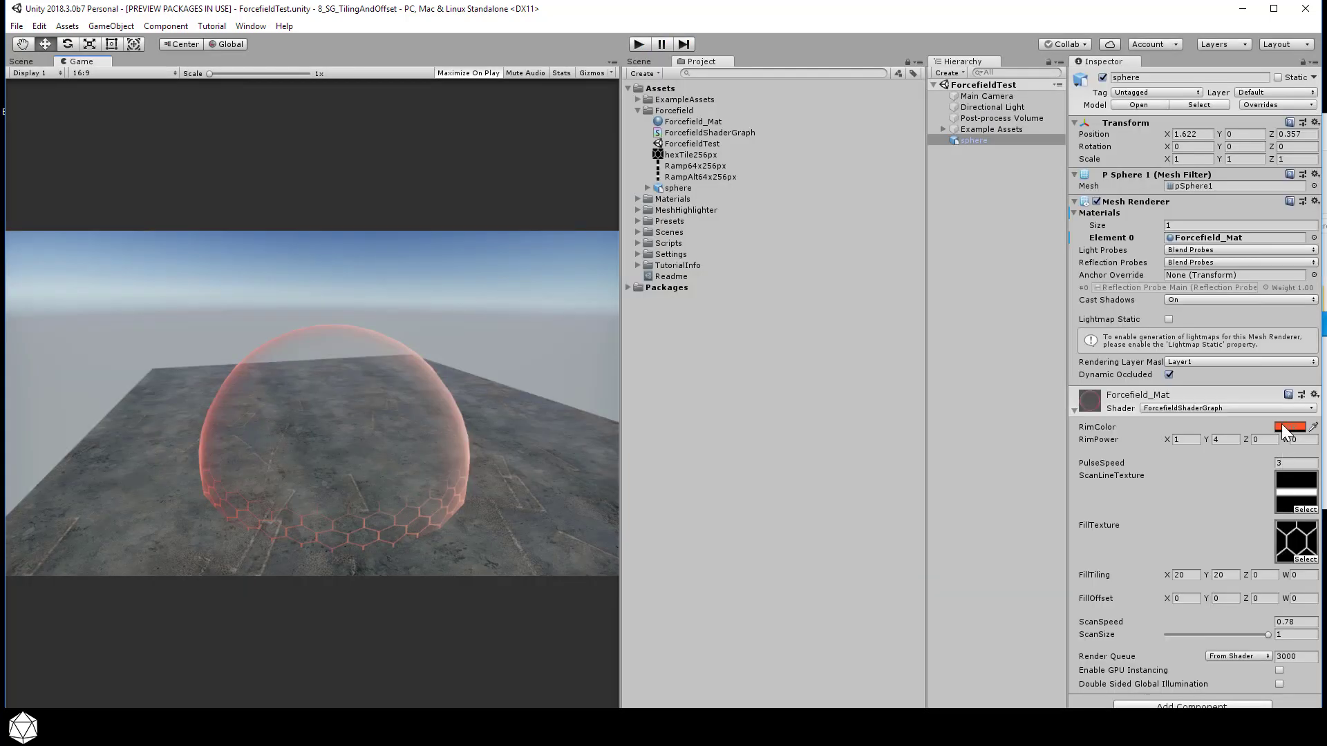
- Raise the HDR intensity of Forcefield_Mat's RimColor to 4 and close the color picker
left_click(1284, 427)
left_click(692, 629)
left_click(692, 628)
left_click(693, 630)
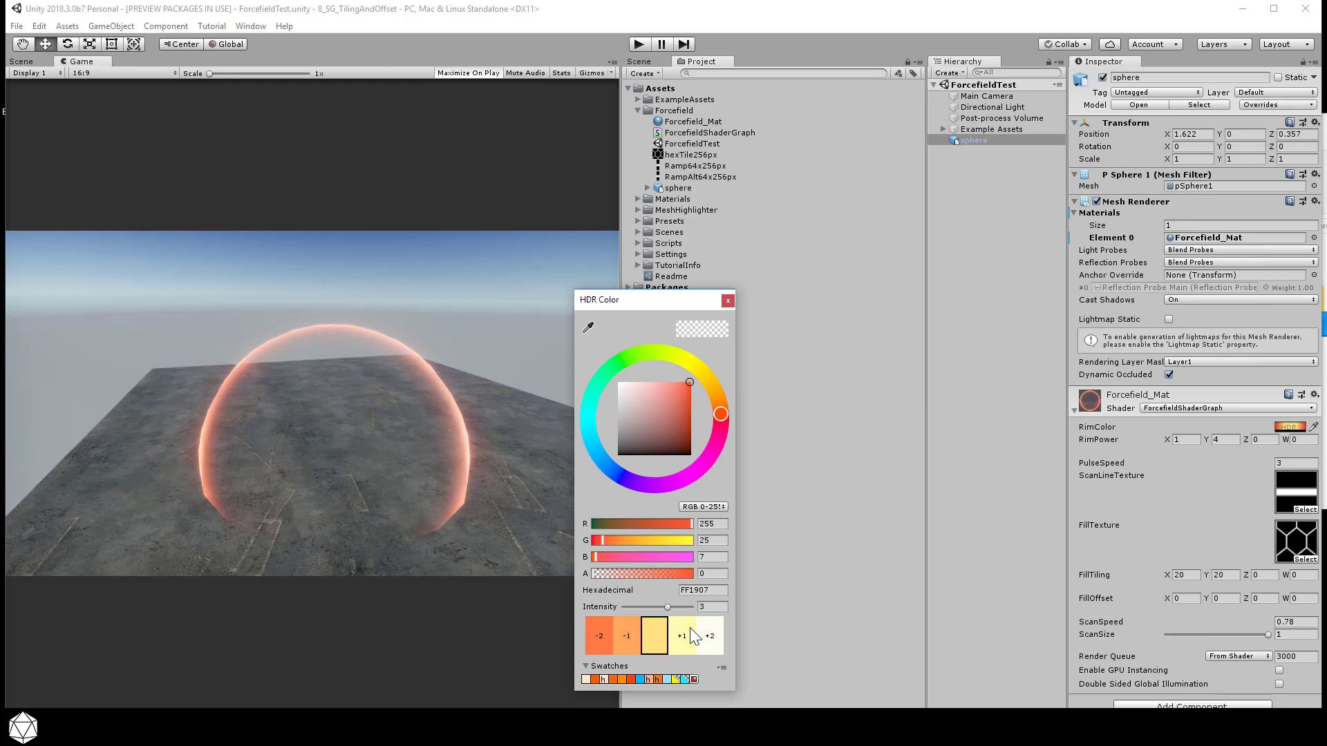
left_click(692, 633)
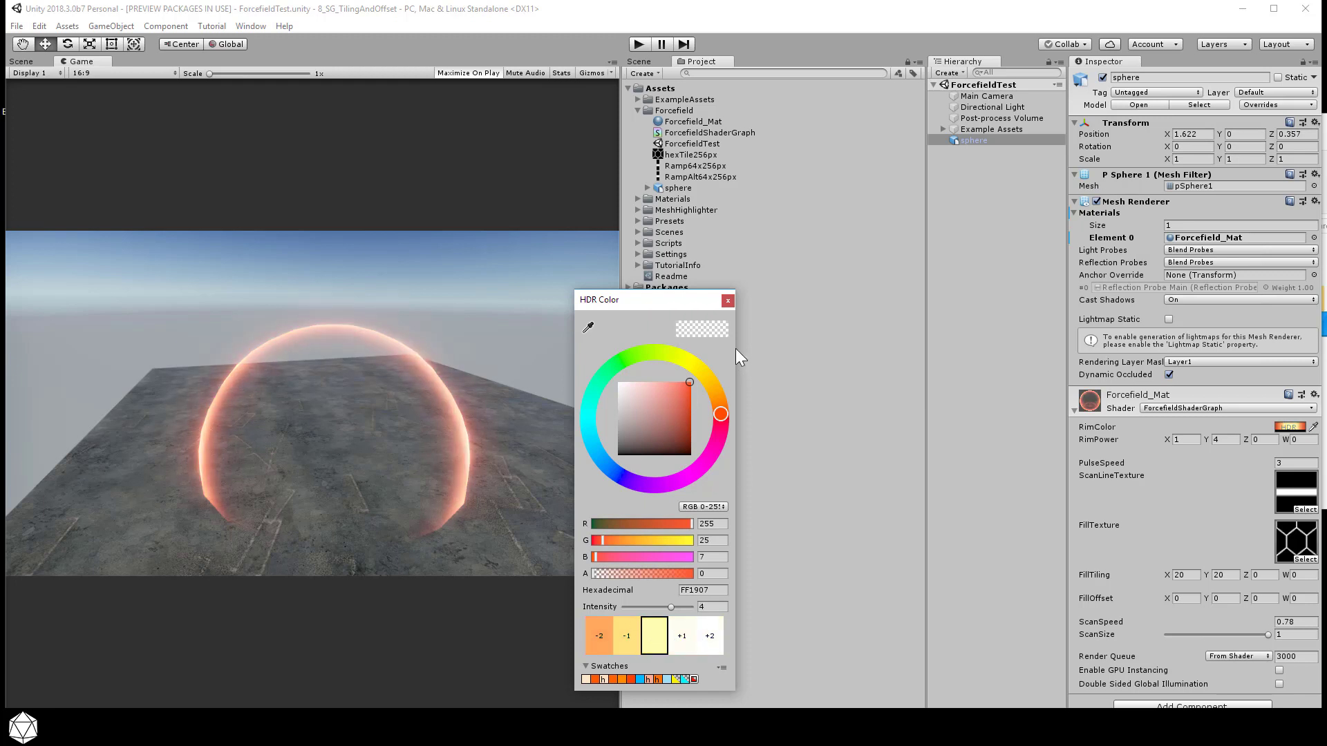
left_click(727, 302)
- Set Forcefield_Mat's ScanSpeed and ScanSize to 0.5 each and run the scene briefly to check the scan line
left_click_drag(1262, 621, 1218, 626)
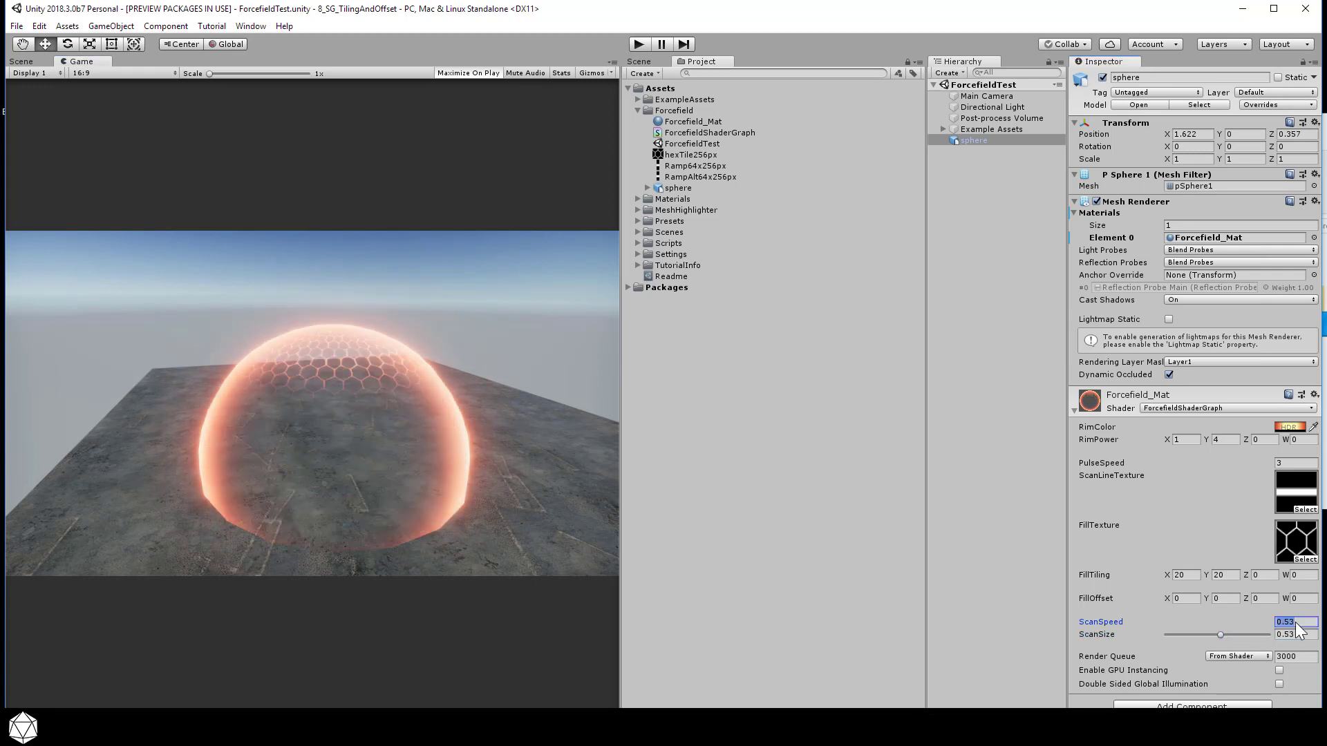
type("0.5")
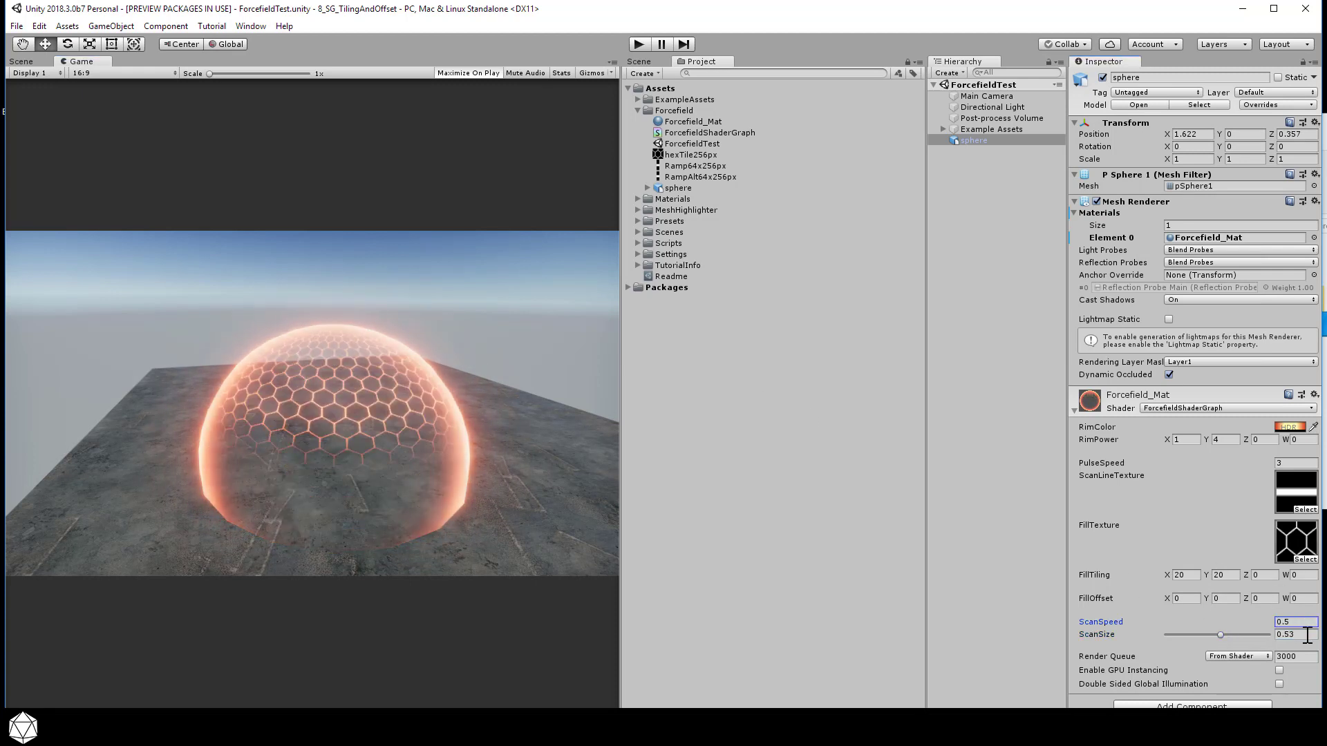
type(".5")
left_click(638, 43)
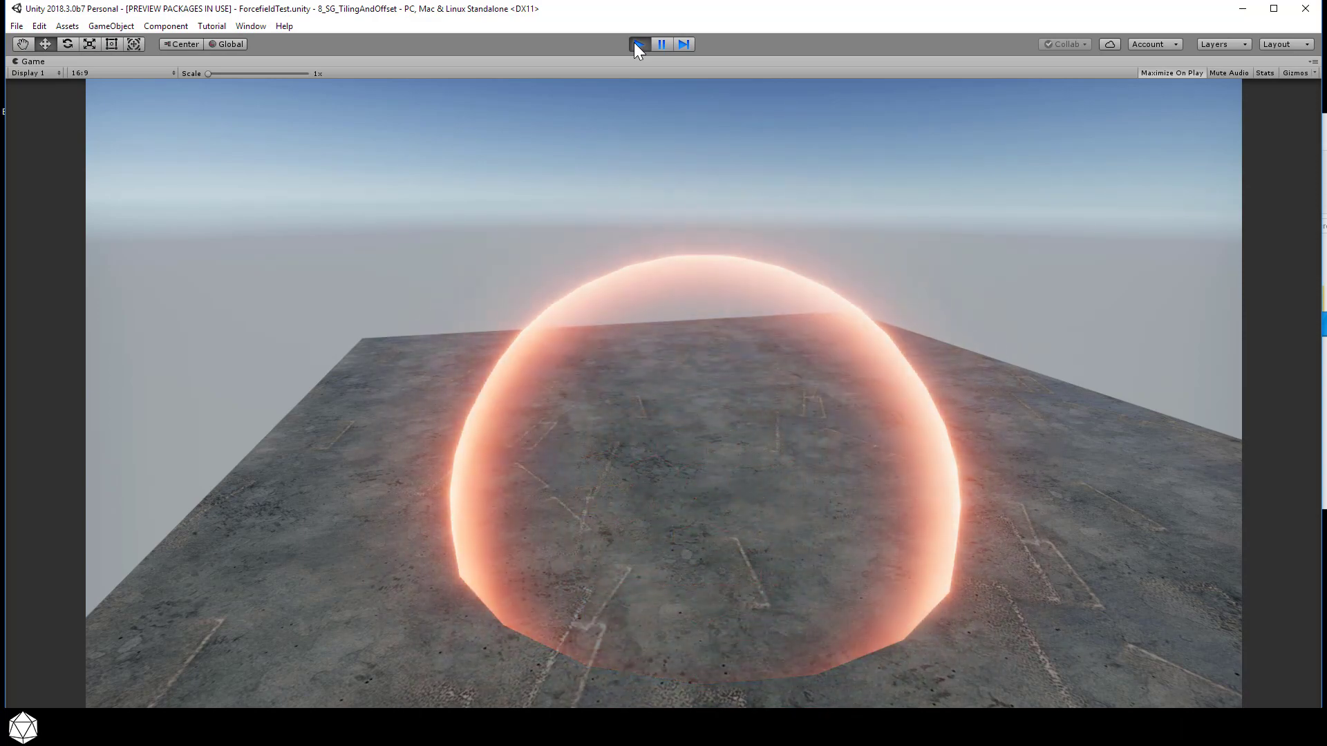
left_click(636, 44)
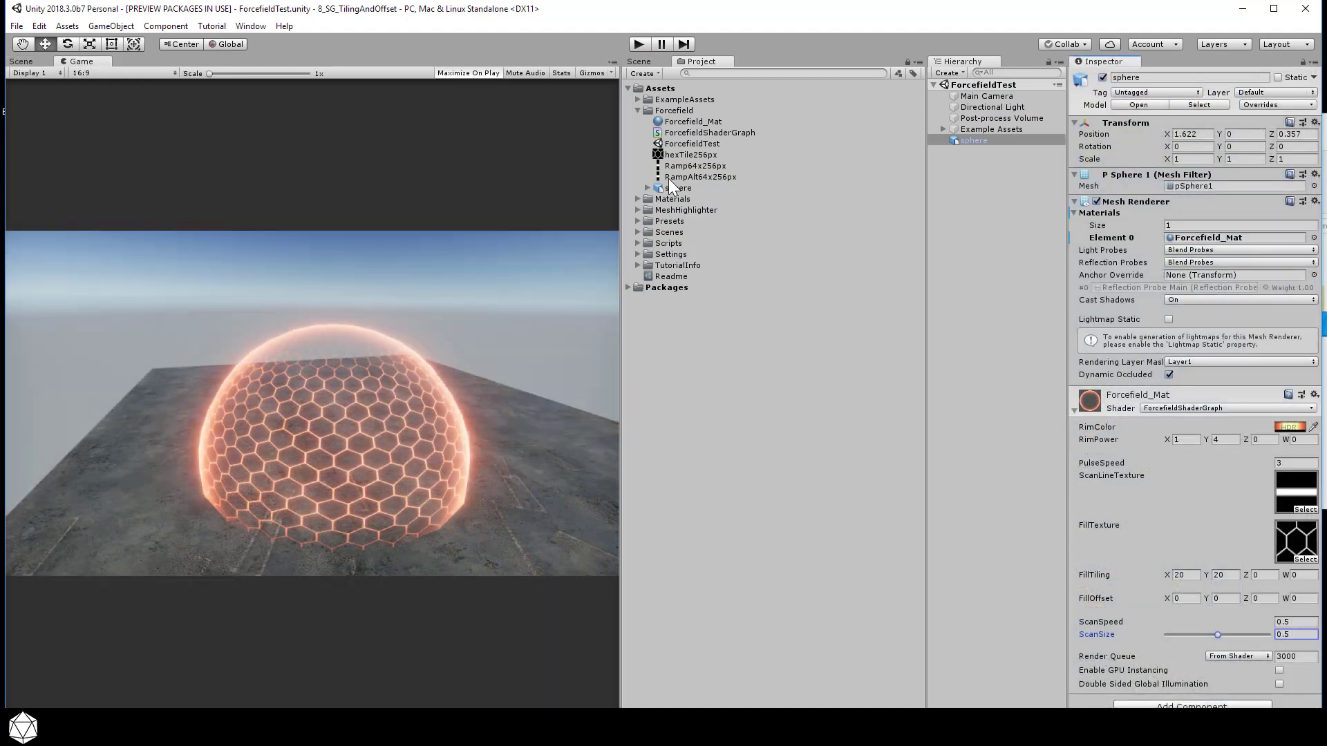
- Assign the RampAlt64x256px texture as the sphere material's ScanLineTexture and run the scene briefly to check the effect
left_click(725, 178)
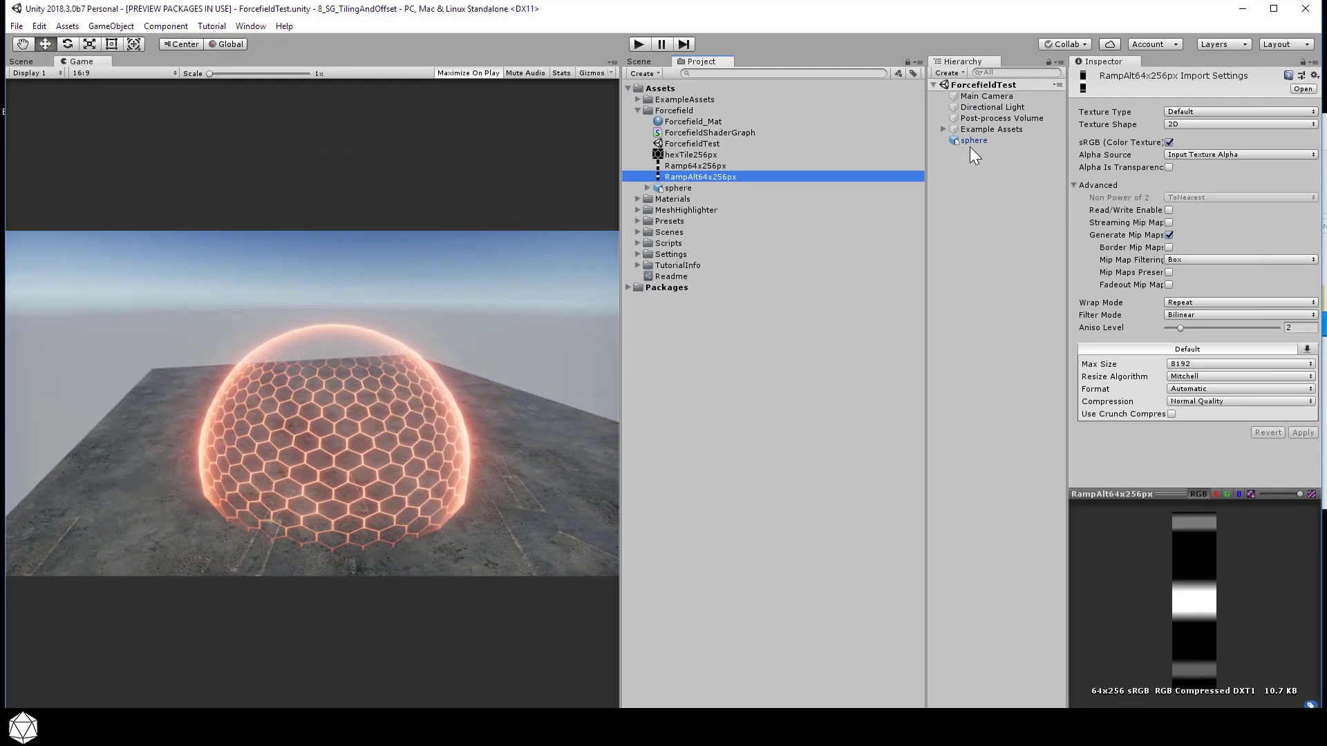
left_click(971, 141)
left_click_drag(718, 177, 1109, 366)
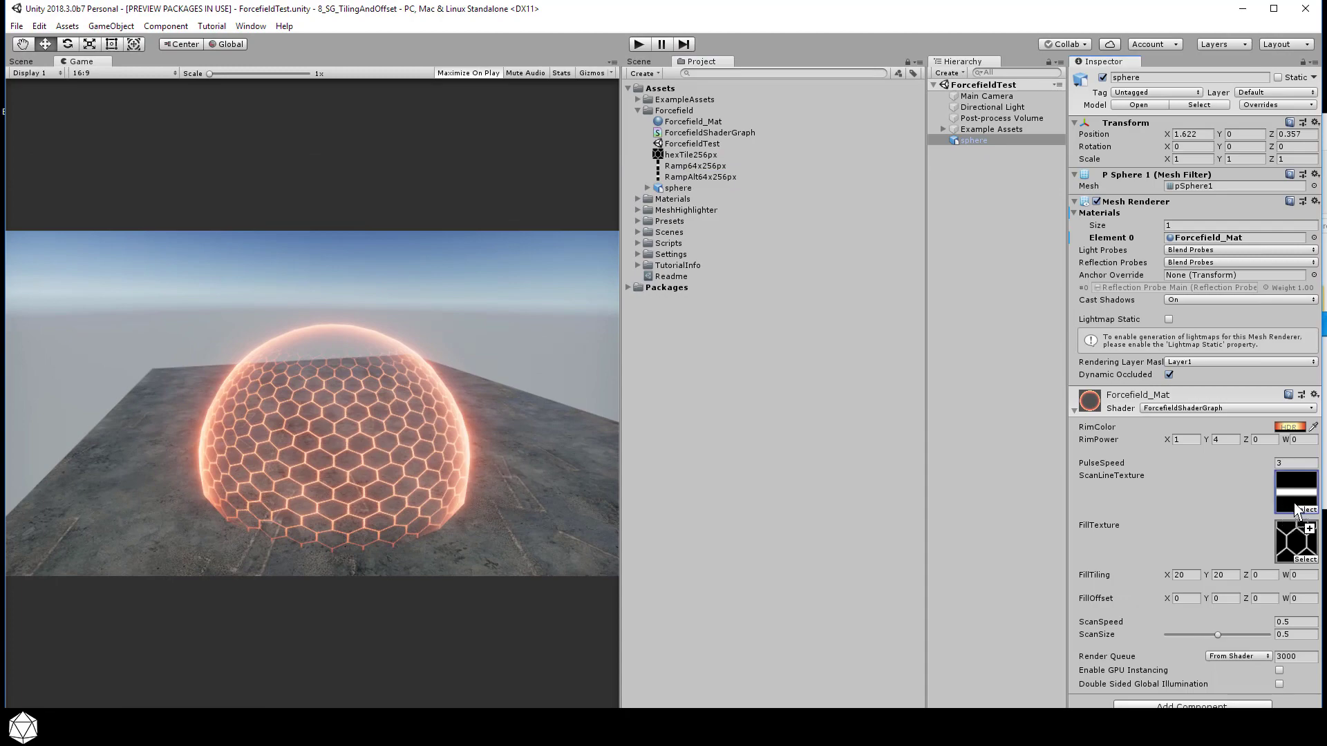
left_click_drag(1296, 505, 1297, 501)
left_click(639, 43)
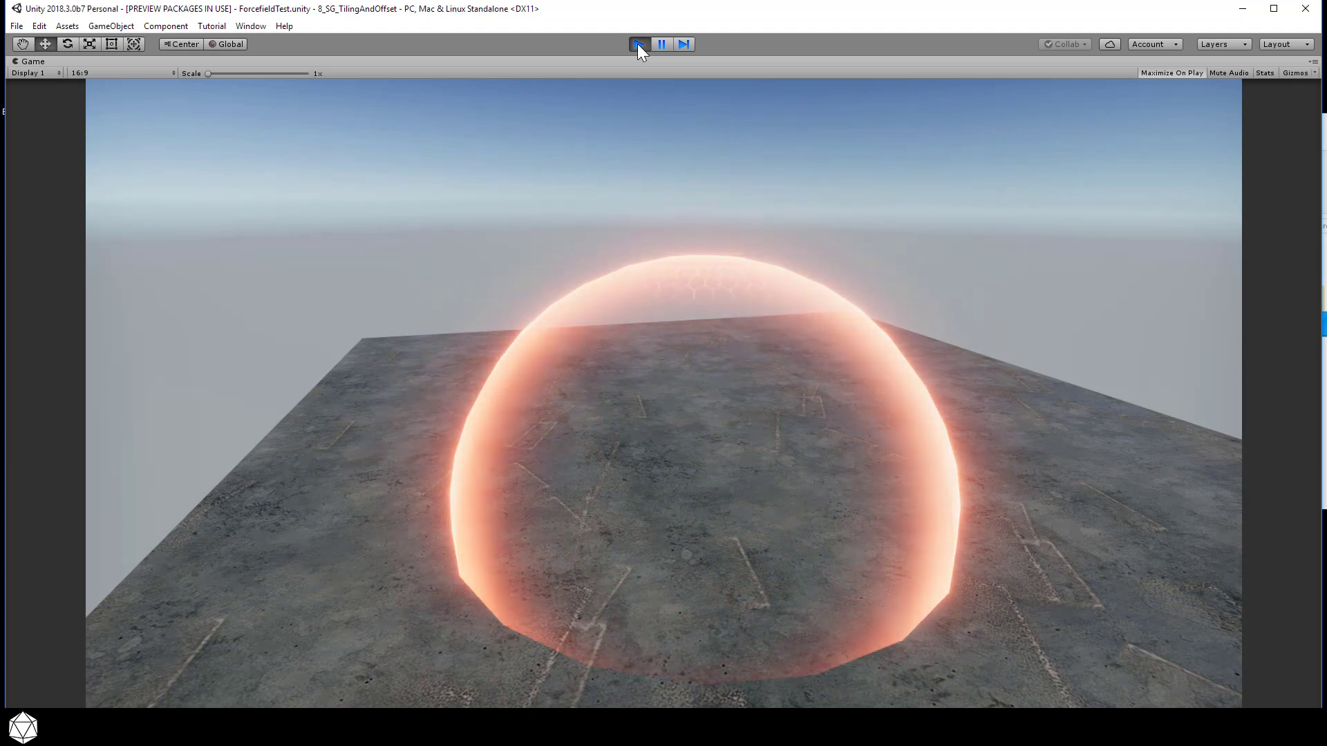
left_click(638, 44)
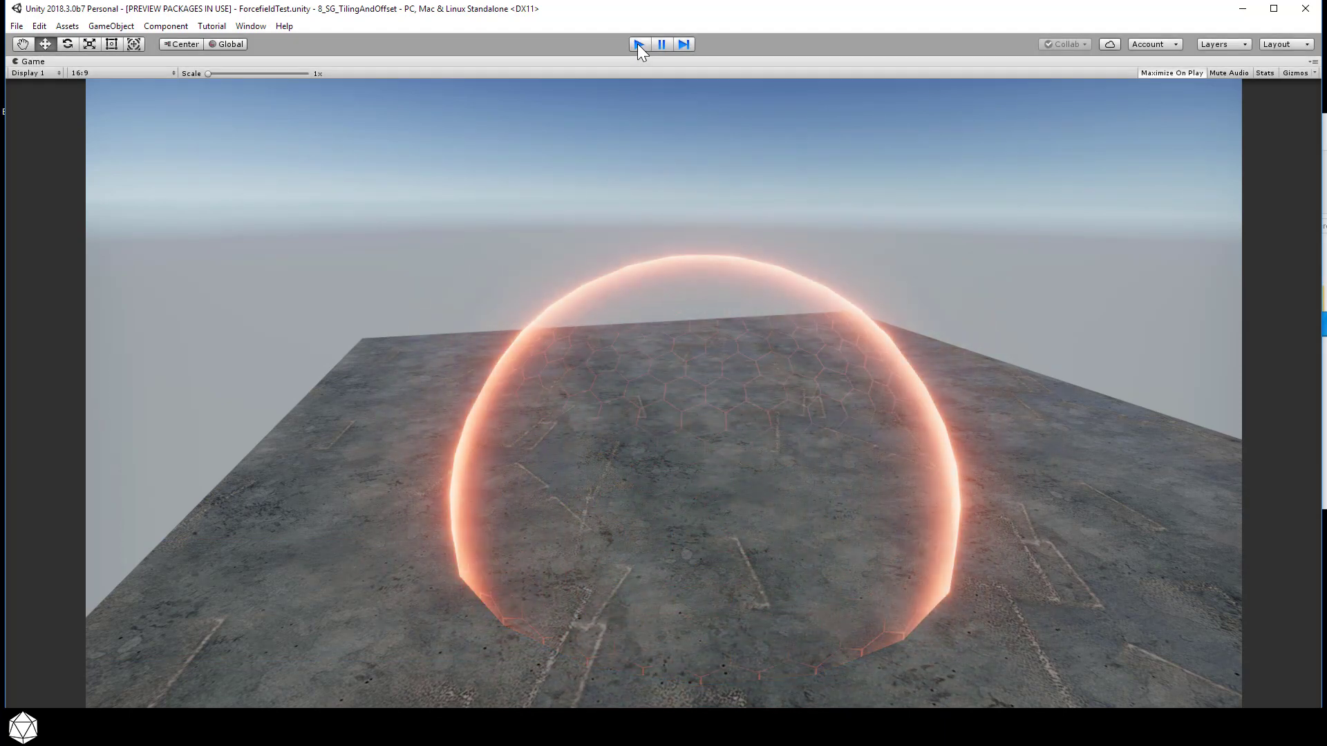